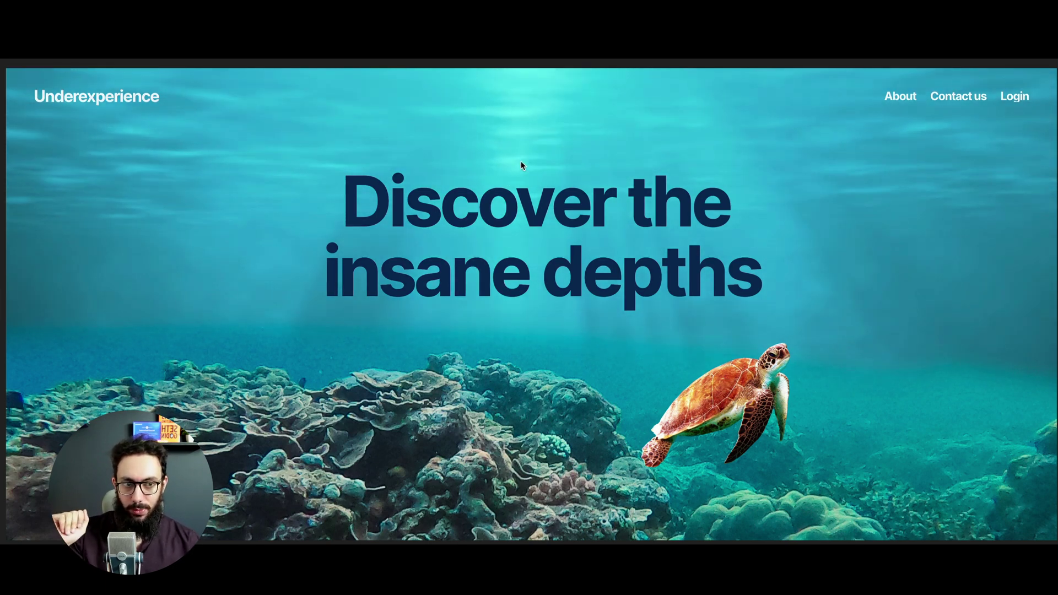
Step: Examine how the heading, turtle and reef layers move against each other while scrolling the finished Underexperience page
{"action": "scroll", "coordinate": [518, 210], "scroll_direction": "down", "scroll_amount": 3}
{"action": "scroll", "coordinate": [518, 209], "scroll_direction": "down", "scroll_amount": 5}
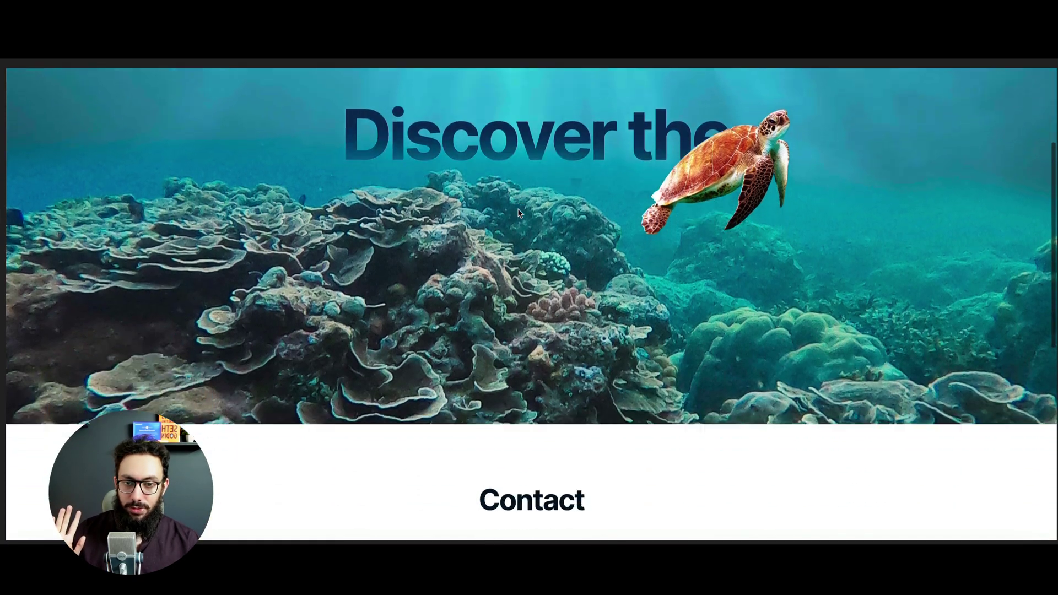
{"action": "scroll", "coordinate": [511, 202], "scroll_direction": "up", "scroll_amount": 10}
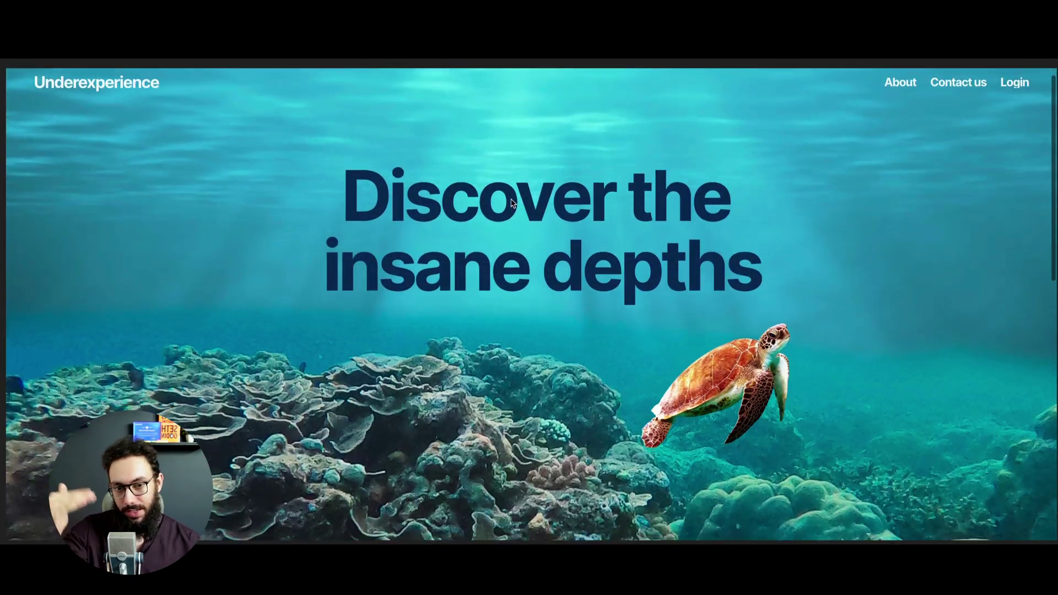
{"action": "scroll", "coordinate": [511, 204], "scroll_direction": "down", "scroll_amount": 5}
{"action": "scroll", "coordinate": [691, 281], "scroll_direction": "up", "scroll_amount": 4}
{"action": "scroll", "coordinate": [691, 281], "scroll_direction": "up", "scroll_amount": 2}
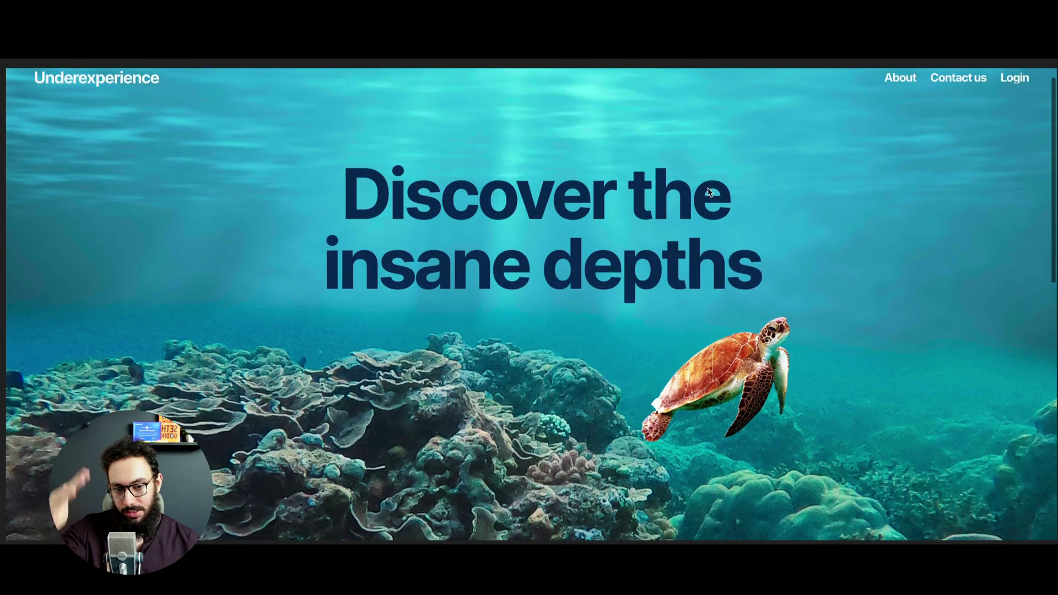
{"action": "scroll", "coordinate": [661, 270], "scroll_direction": "down", "scroll_amount": 5}
{"action": "scroll", "coordinate": [615, 258], "scroll_direction": "up", "scroll_amount": 3}
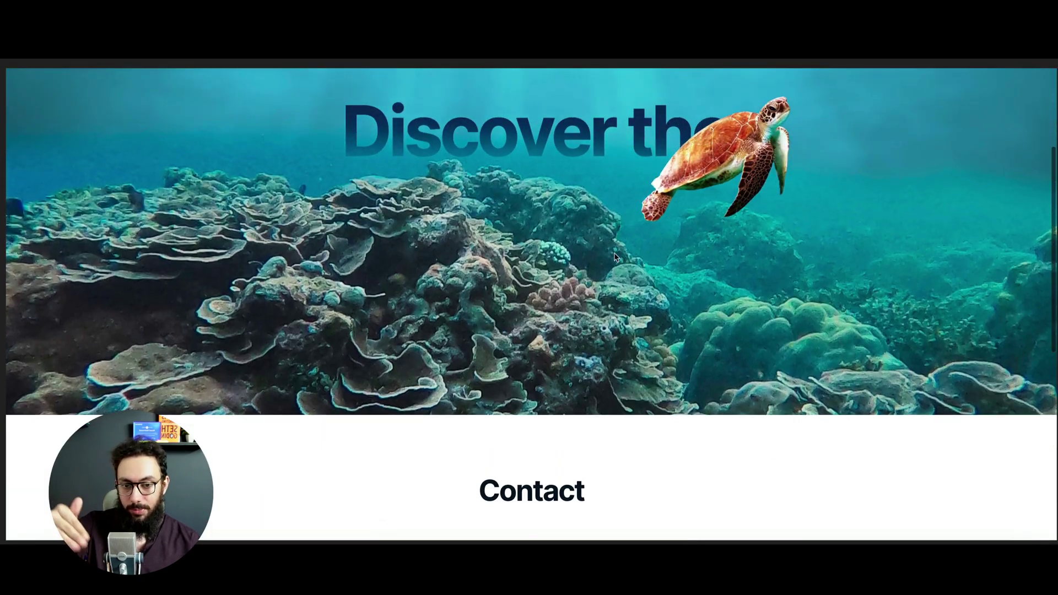
{"action": "scroll", "coordinate": [615, 256], "scroll_direction": "down", "scroll_amount": 4}
{"action": "scroll", "coordinate": [613, 253], "scroll_direction": "up", "scroll_amount": 6}
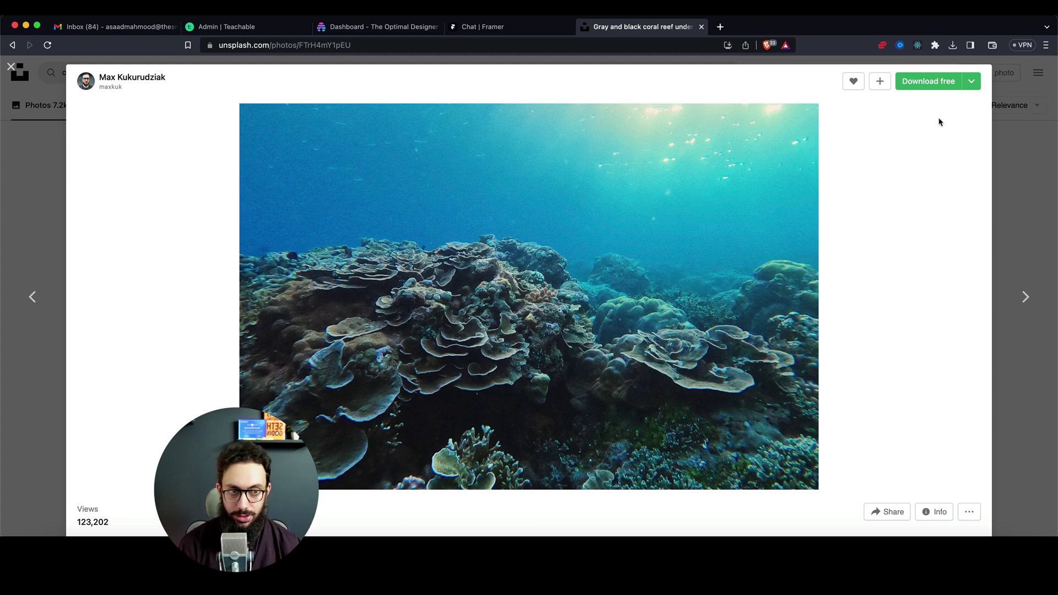
Step: Close the open photo and browse the coral reef results on Unsplash for an image with open water above the reef
{"action": "left_click", "coordinate": [1033, 148]}
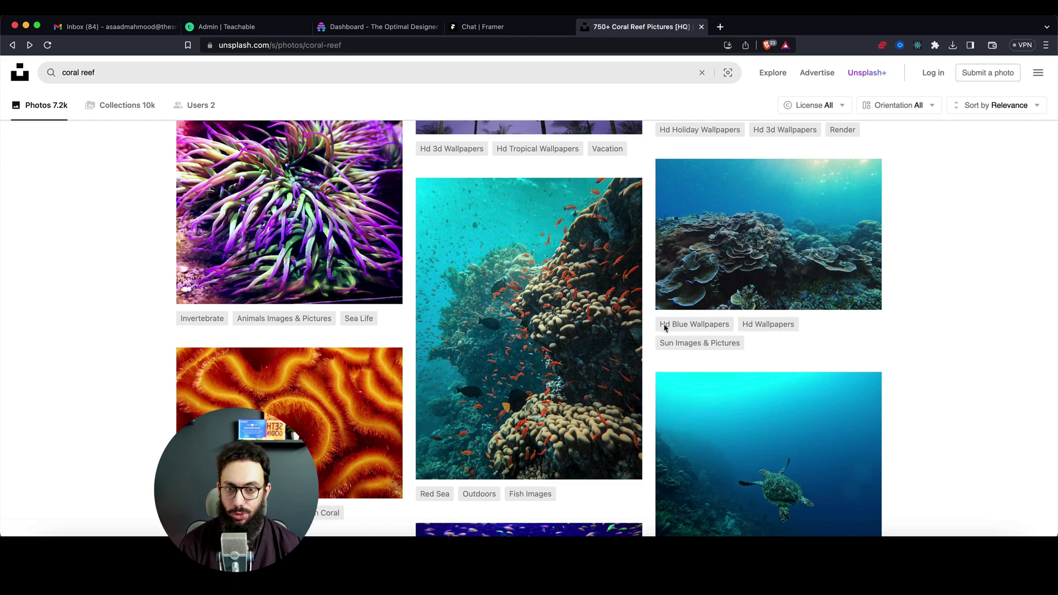
{"action": "scroll", "coordinate": [665, 329], "scroll_direction": "up", "scroll_amount": 3}
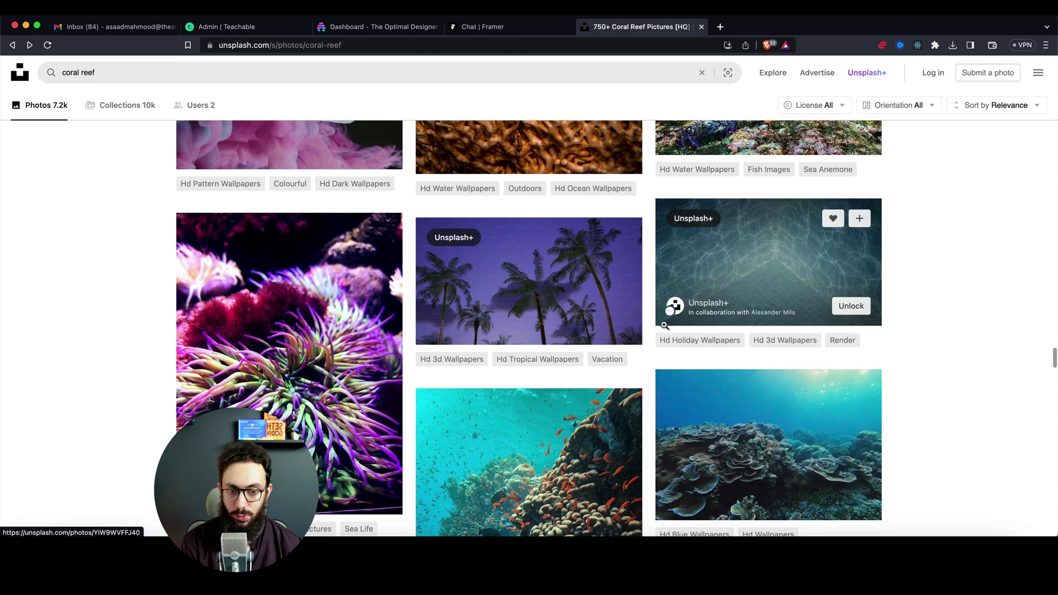
{"action": "scroll", "coordinate": [664, 325], "scroll_direction": "down", "scroll_amount": 1}
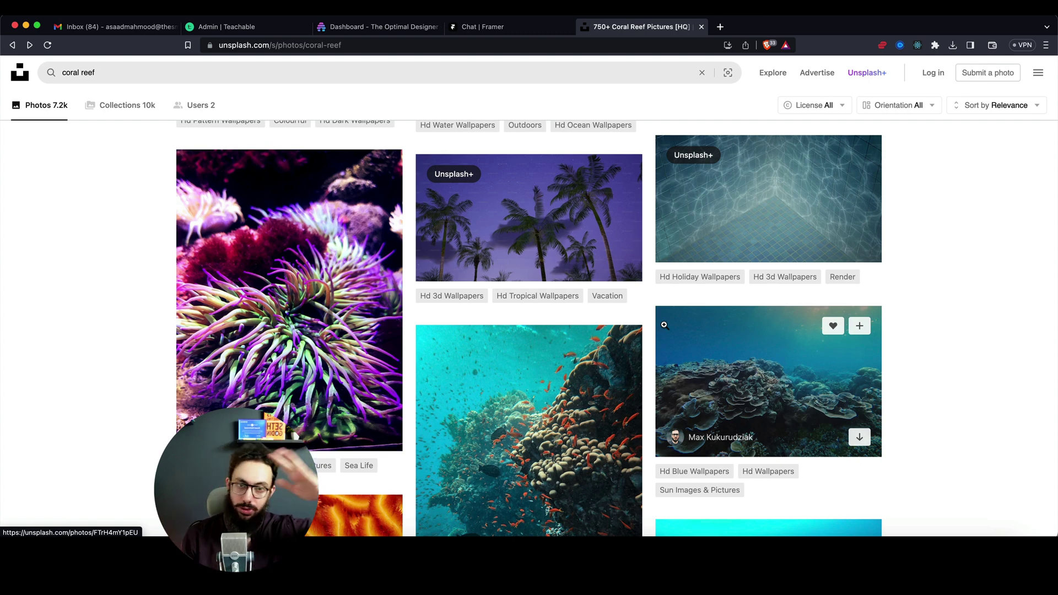
{"action": "scroll", "coordinate": [650, 366], "scroll_direction": "down", "scroll_amount": 5}
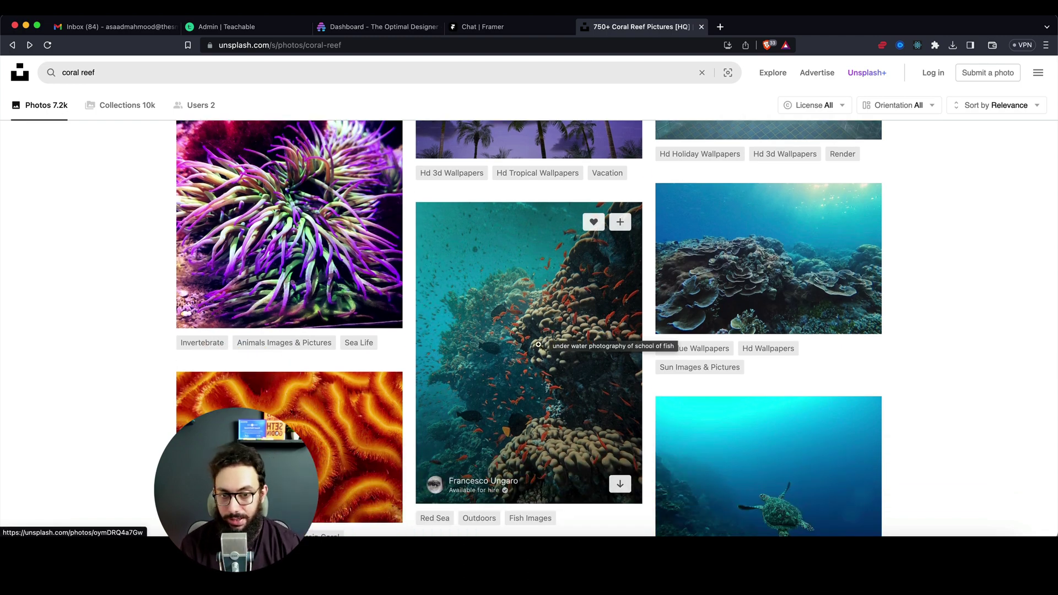
{"action": "scroll", "coordinate": [539, 345], "scroll_direction": "up", "scroll_amount": 5}
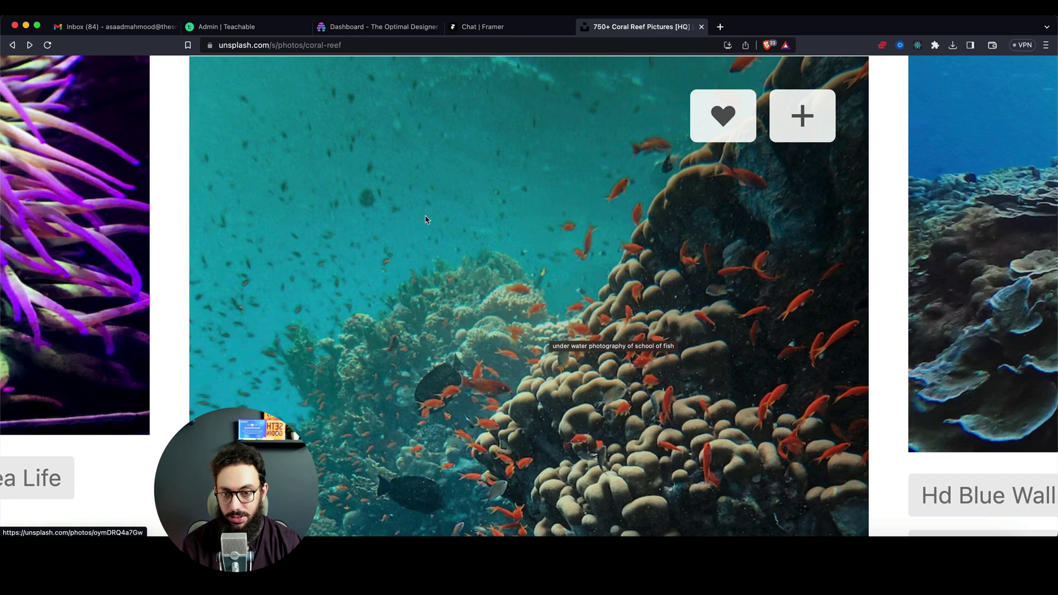
{"action": "scroll", "coordinate": [425, 219], "scroll_direction": "down", "scroll_amount": 5}
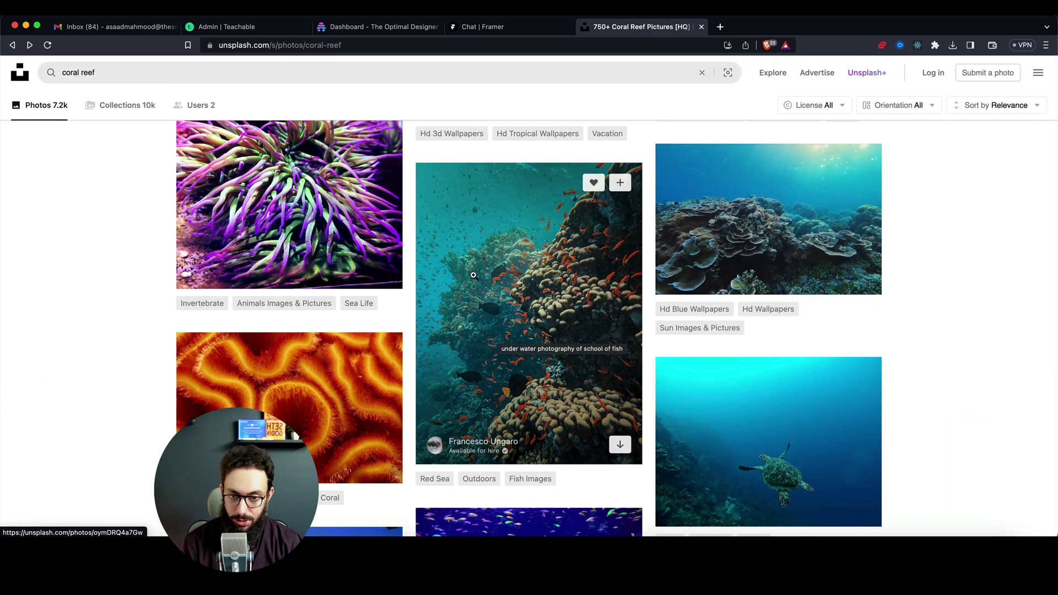
{"action": "scroll", "coordinate": [638, 340], "scroll_direction": "down", "scroll_amount": 10}
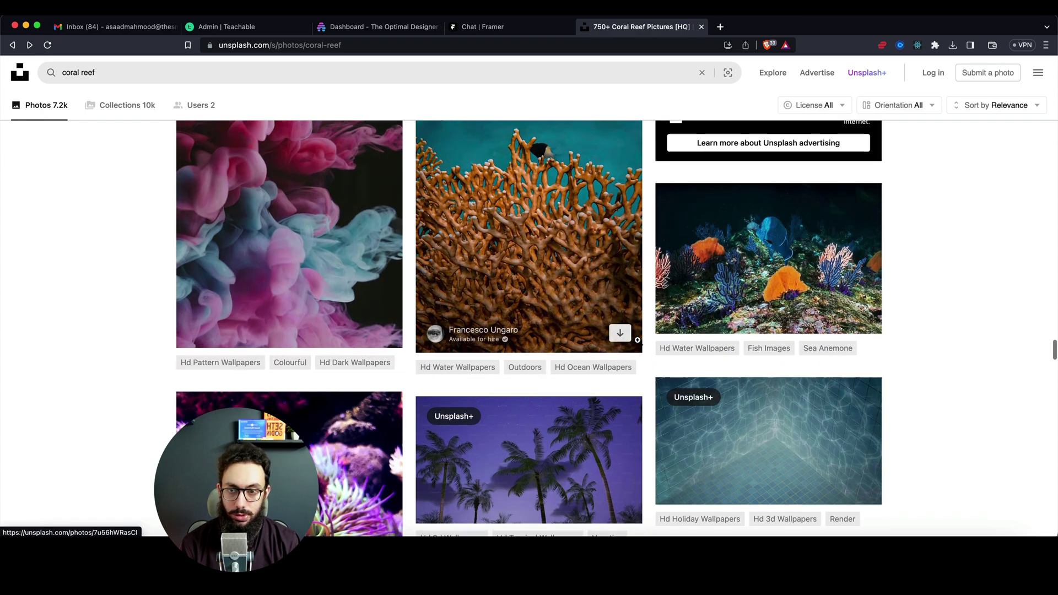
{"action": "scroll", "coordinate": [637, 340], "scroll_direction": "up", "scroll_amount": 3}
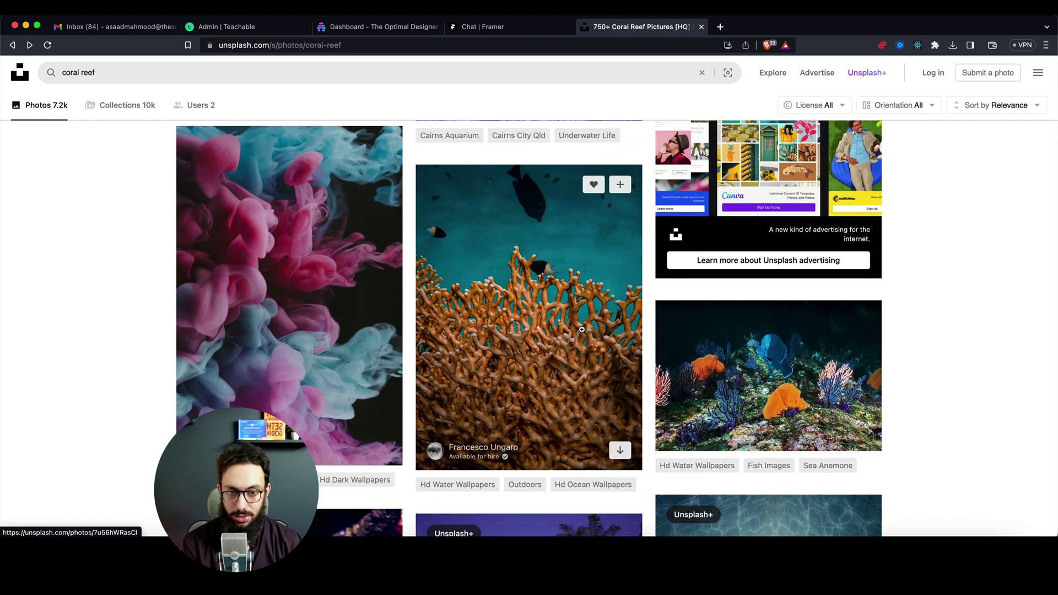
{"action": "scroll", "coordinate": [582, 330], "scroll_direction": "down", "scroll_amount": 3}
{"action": "scroll", "coordinate": [739, 307], "scroll_direction": "down", "scroll_amount": 8}
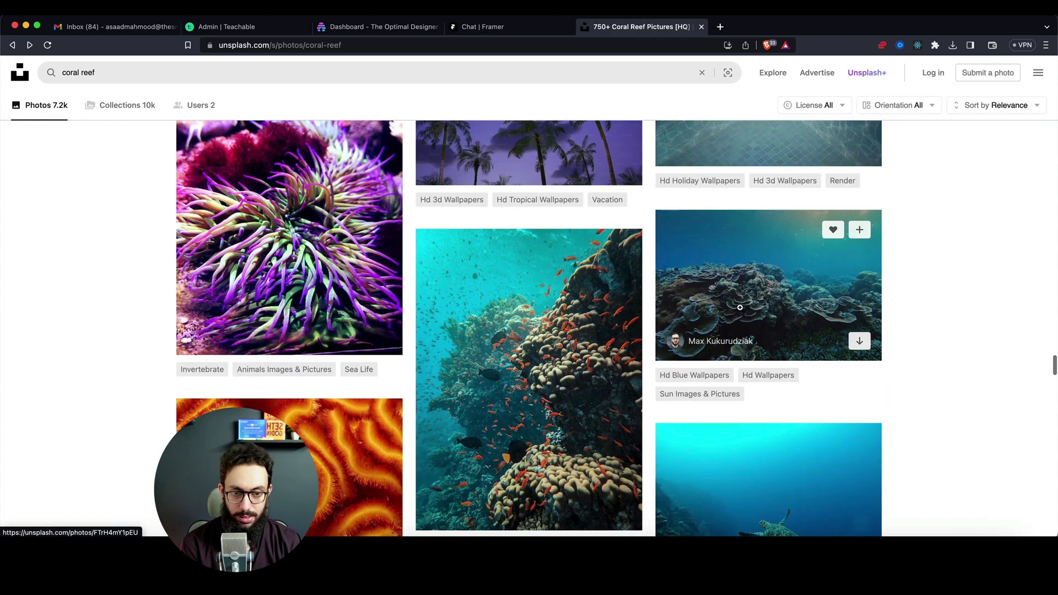
Step: Download the wide gray and black coral reef photo with sunlit water and open the downloaded JPG in Photoshop
{"action": "left_click", "coordinate": [740, 307]}
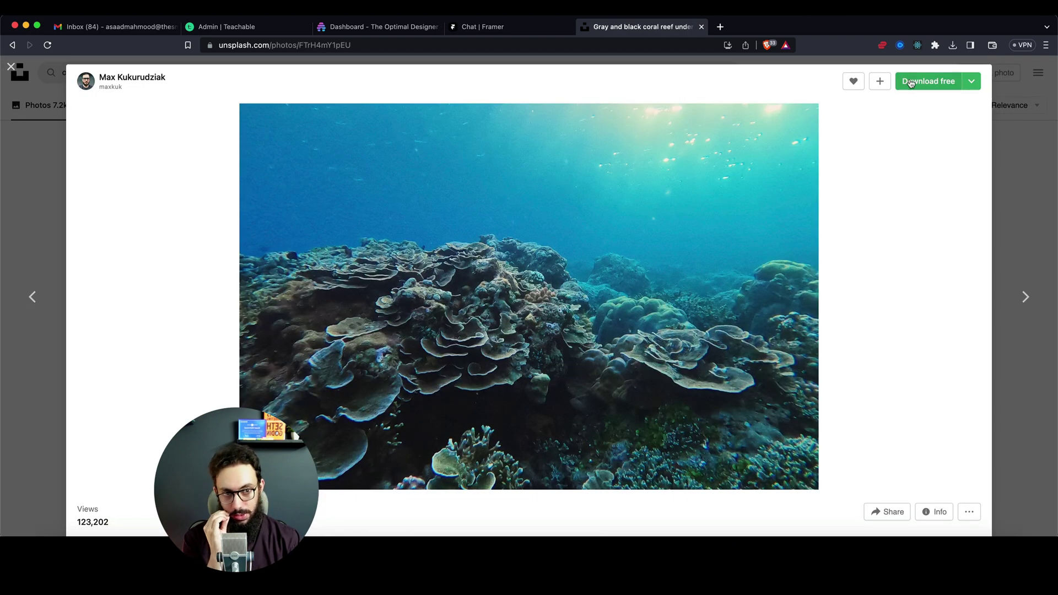
{"action": "left_click", "coordinate": [911, 83]}
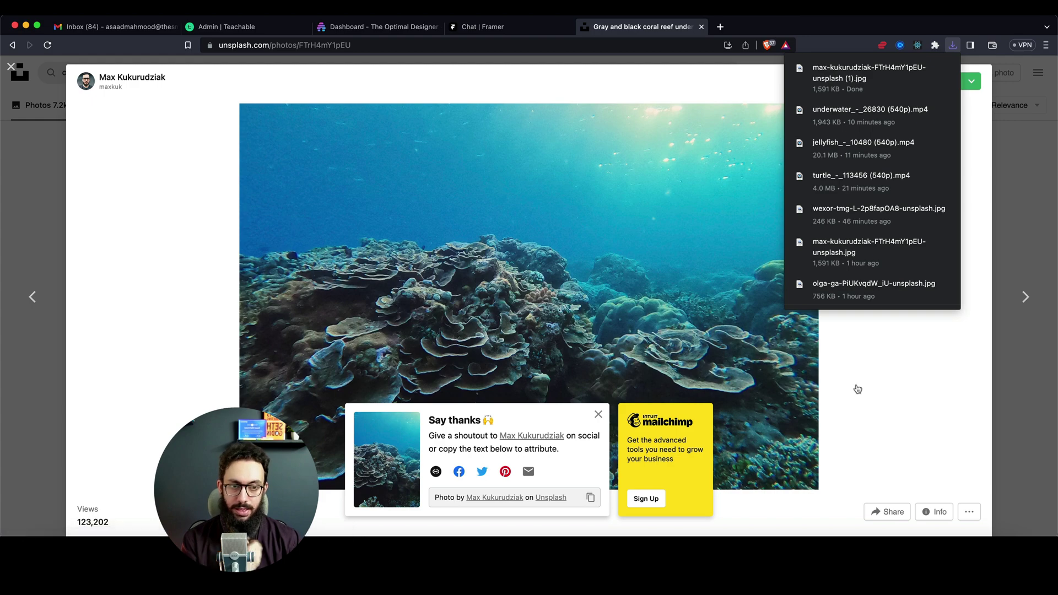
{"action": "left_click", "coordinate": [811, 532]}
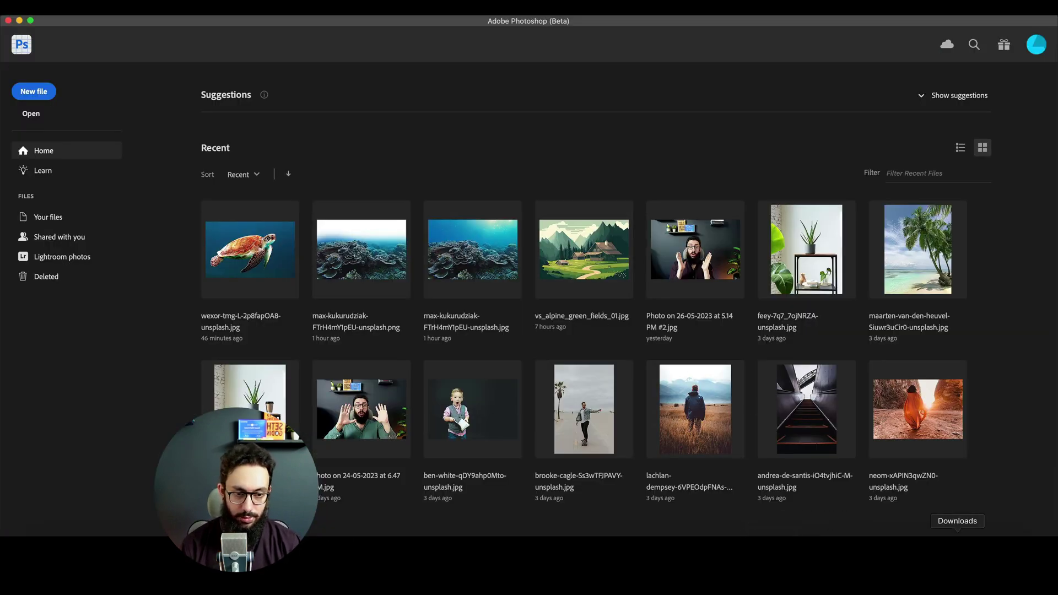
{"action": "left_click", "coordinate": [957, 529]}
{"action": "left_click", "coordinate": [959, 515]}
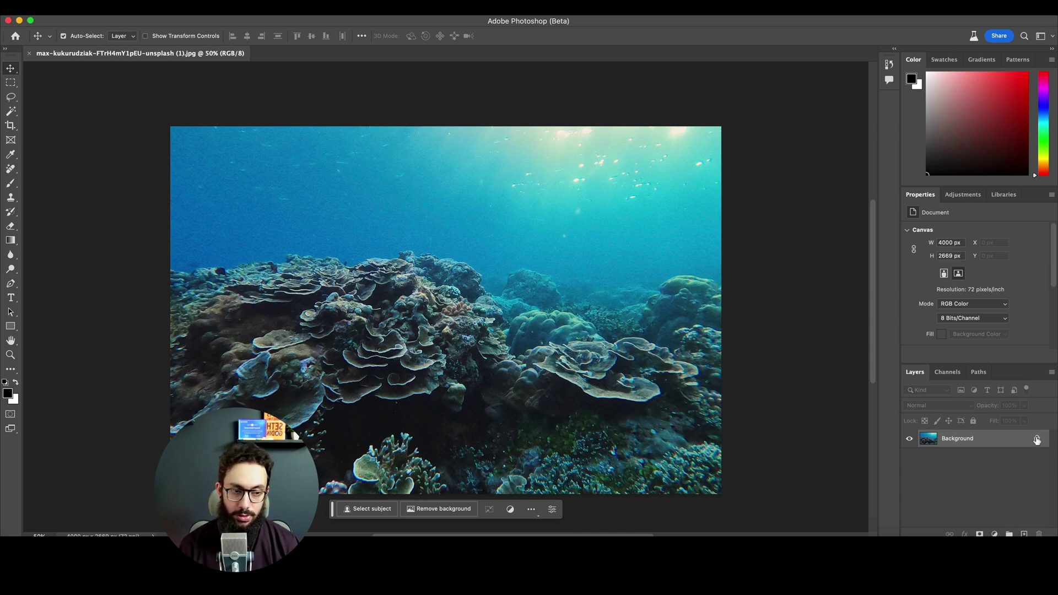
Step: Unlock the Background layer and enlarge the Eraser brush to 600 px
{"action": "left_click", "coordinate": [1036, 439]}
{"action": "key", "text": "e"}
{"action": "key", "text": "bracketright"}
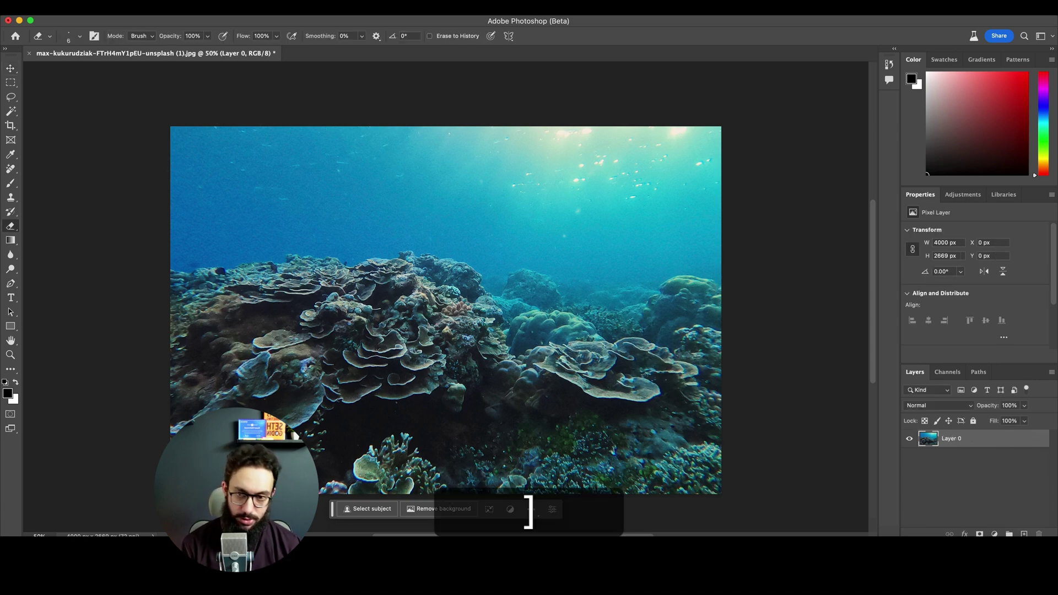
{"action": "key", "text": "bracketright"}
{"action": "key", "text": "bracketright"}
{"action": "key", "text": "bracketright"}
{"action": "key", "text": "bracketright"}
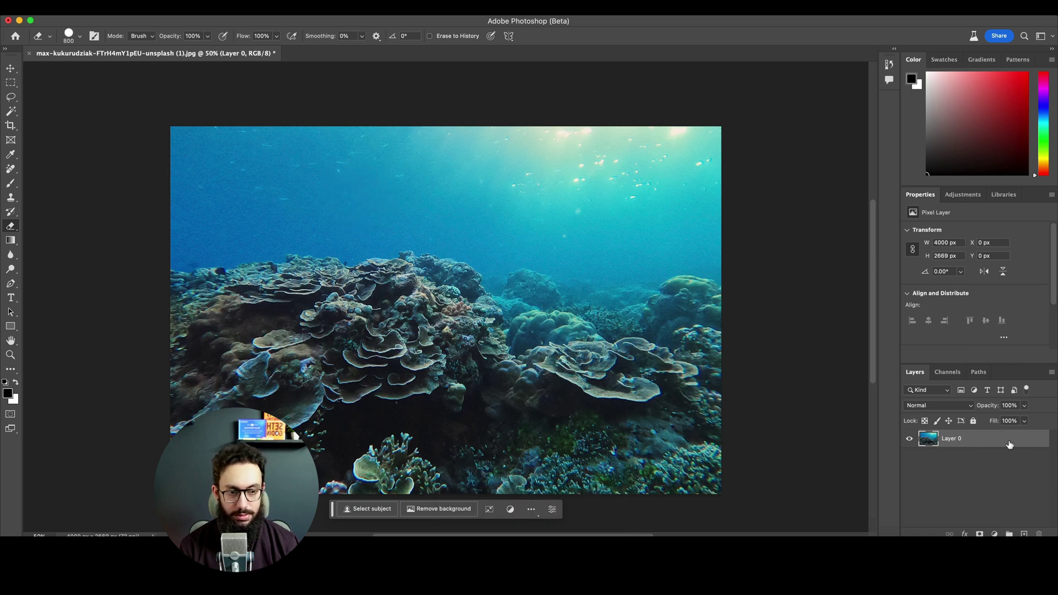
{"action": "key", "text": "bracketleft"}
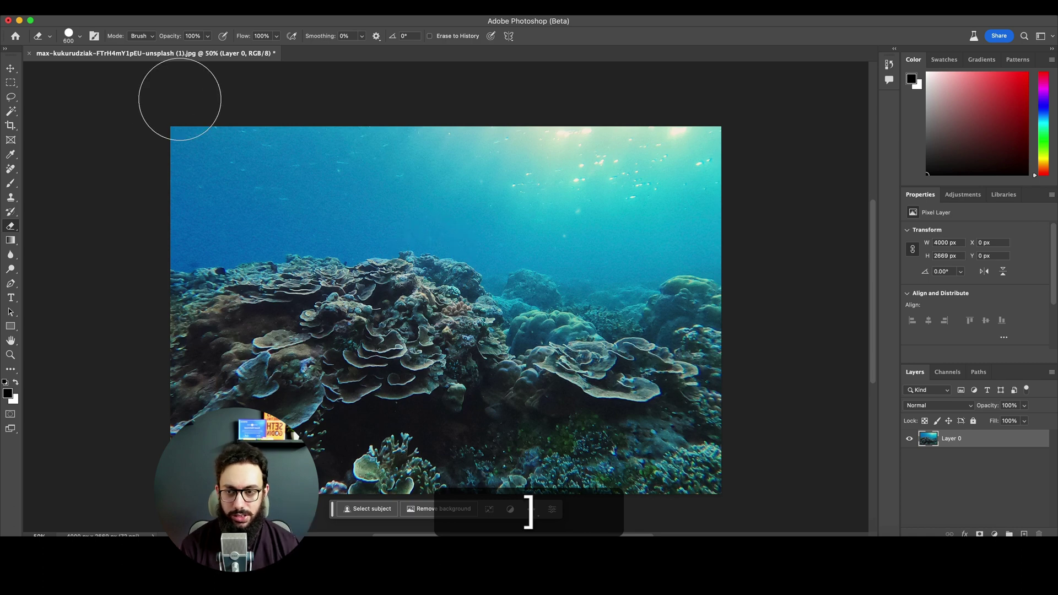
Step: Erase the upper strip of water across the full width of the reef photo with the hard 600 px Eraser
{"action": "key", "text": "e"}
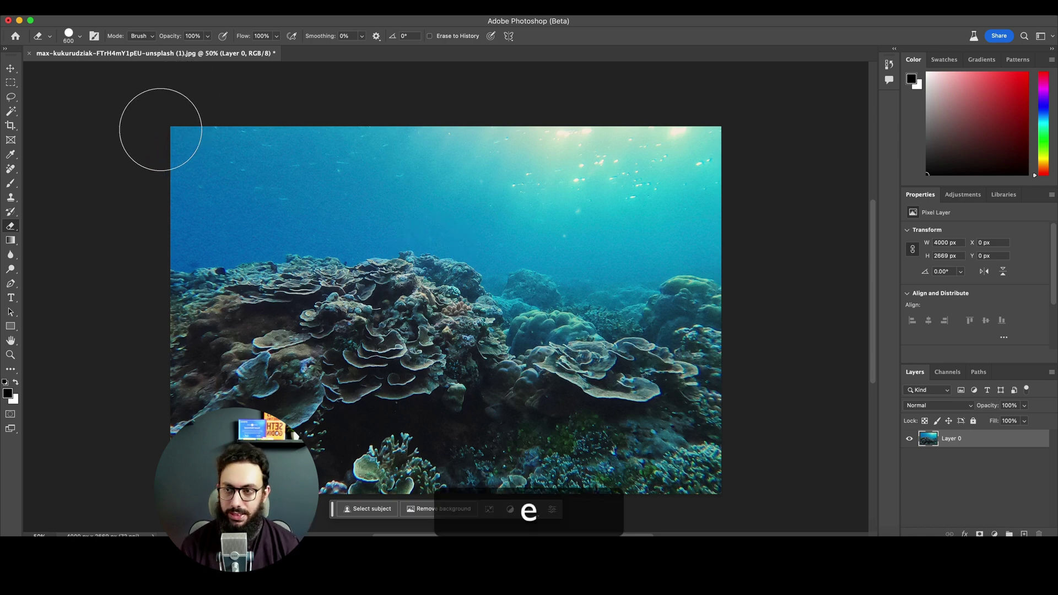
{"action": "left_click_drag", "start_coordinate": [165, 132], "coordinate": [392, 140]}
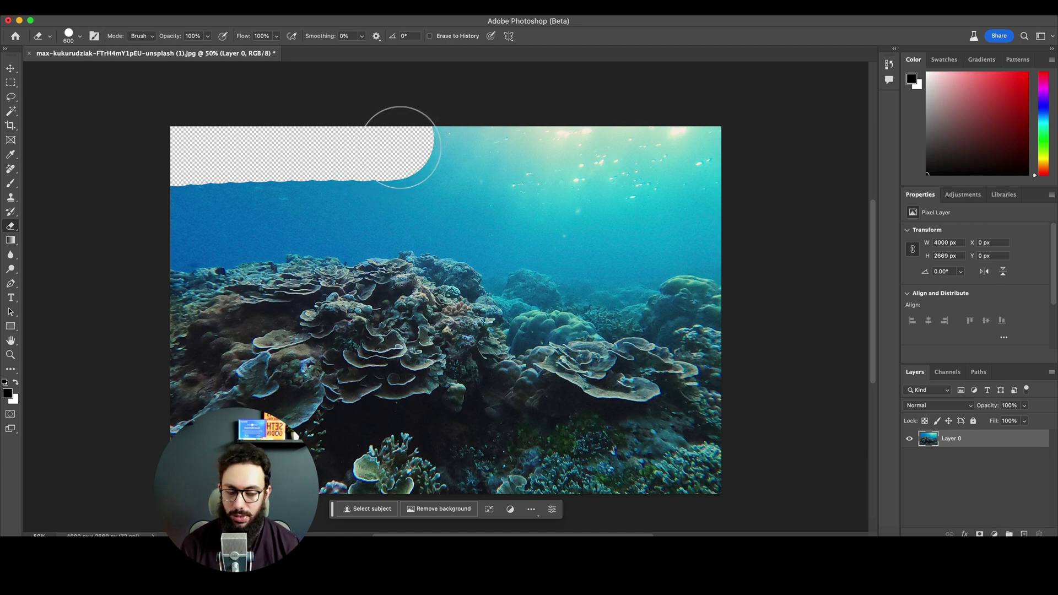
{"action": "left_click_drag", "start_coordinate": [399, 148], "coordinate": [716, 179]}
Step: Change the Eraser to a soft round 600 px brush and erase the remaining water down to the reef's edge
{"action": "right_click", "coordinate": [399, 147]}
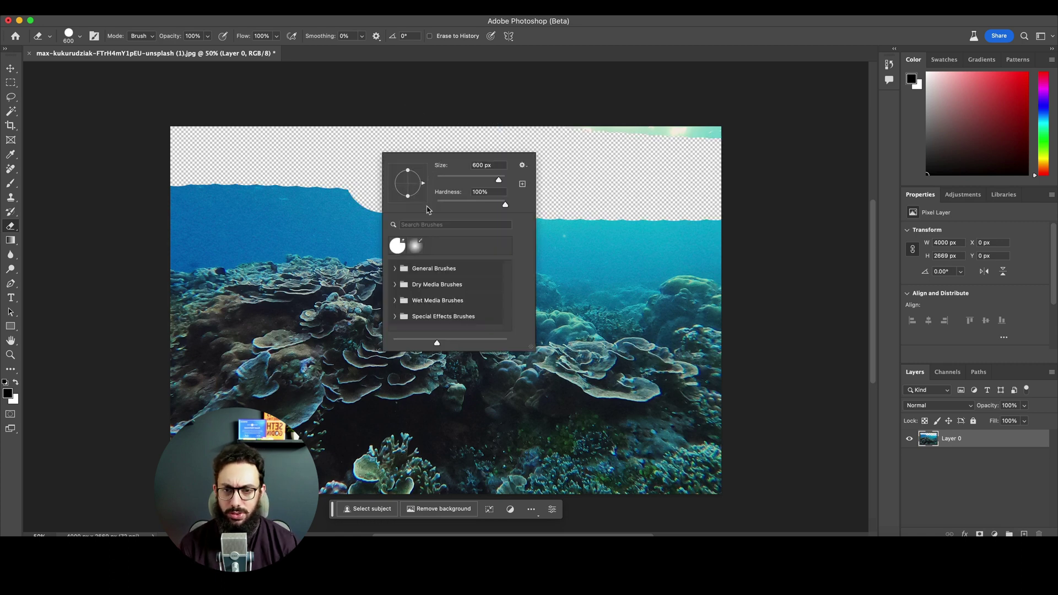
{"action": "left_click", "coordinate": [560, 142]}
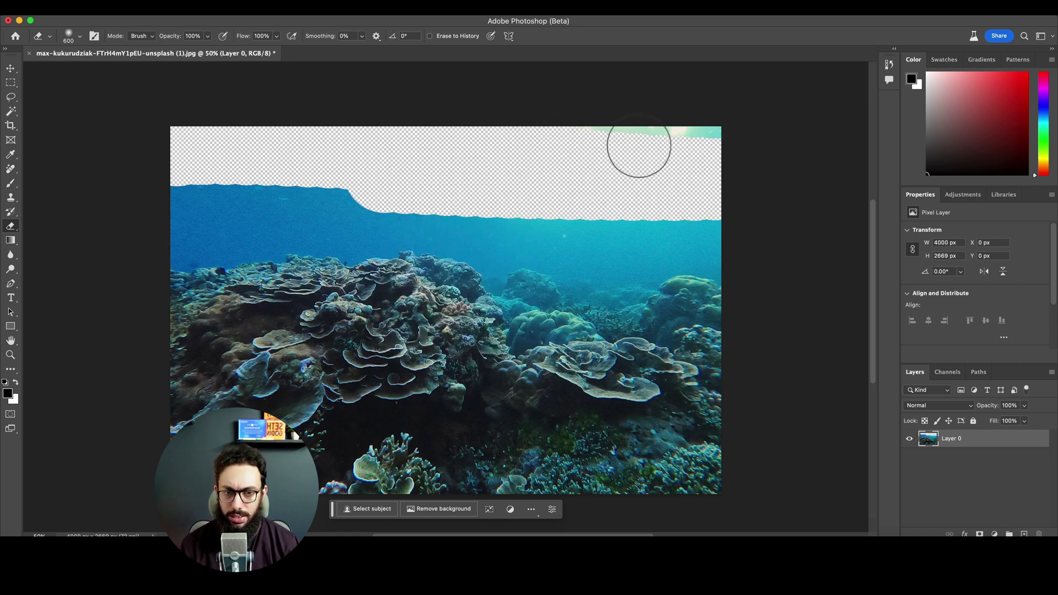
{"action": "left_click_drag", "start_coordinate": [640, 146], "coordinate": [604, 133]}
{"action": "mouse_move", "coordinate": [459, 154]}
{"action": "left_mouse_down"}
{"action": "mouse_move", "coordinate": [223, 176]}
{"action": "mouse_move", "coordinate": [316, 189]}
{"action": "mouse_move", "coordinate": [244, 180]}
{"action": "mouse_move", "coordinate": [124, 200]}
{"action": "mouse_move", "coordinate": [302, 194]}
{"action": "mouse_move", "coordinate": [147, 209]}
{"action": "mouse_move", "coordinate": [210, 219]}
{"action": "mouse_move", "coordinate": [190, 219]}
{"action": "mouse_move", "coordinate": [354, 200]}
{"action": "mouse_move", "coordinate": [466, 209]}
{"action": "mouse_move", "coordinate": [561, 234]}
{"action": "mouse_move", "coordinate": [510, 229]}
{"action": "mouse_move", "coordinate": [558, 253]}
{"action": "mouse_move", "coordinate": [715, 222]}
{"action": "mouse_move", "coordinate": [697, 234]}
{"action": "mouse_move", "coordinate": [590, 235]}
{"action": "mouse_move", "coordinate": [569, 249]}
{"action": "mouse_move", "coordinate": [391, 209]}
{"action": "mouse_move", "coordinate": [165, 218]}
{"action": "mouse_move", "coordinate": [380, 185]}
{"action": "left_mouse_up"}
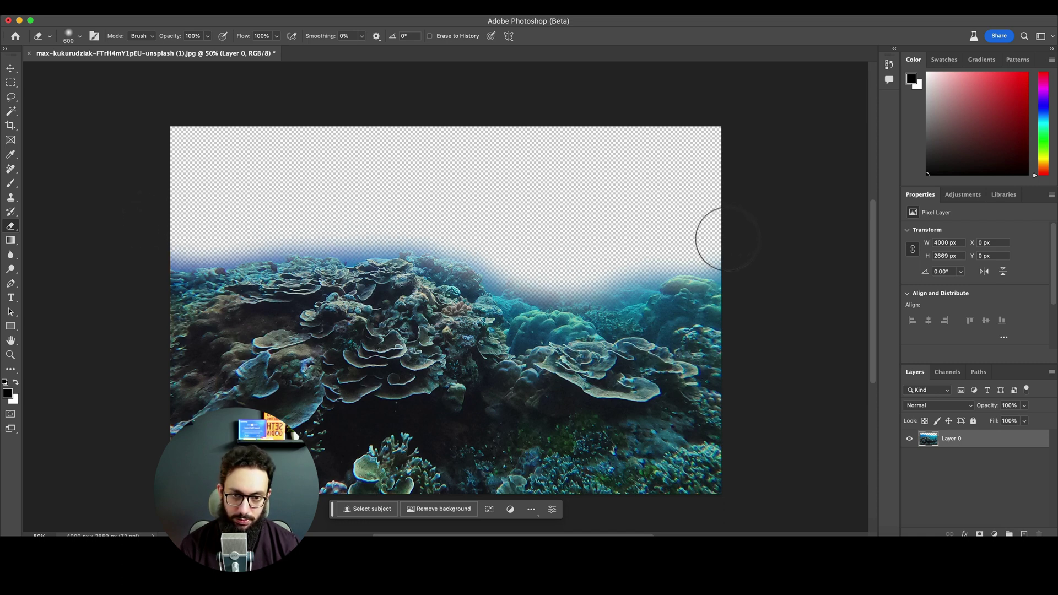
{"action": "left_click_drag", "start_coordinate": [675, 225], "coordinate": [634, 180]}
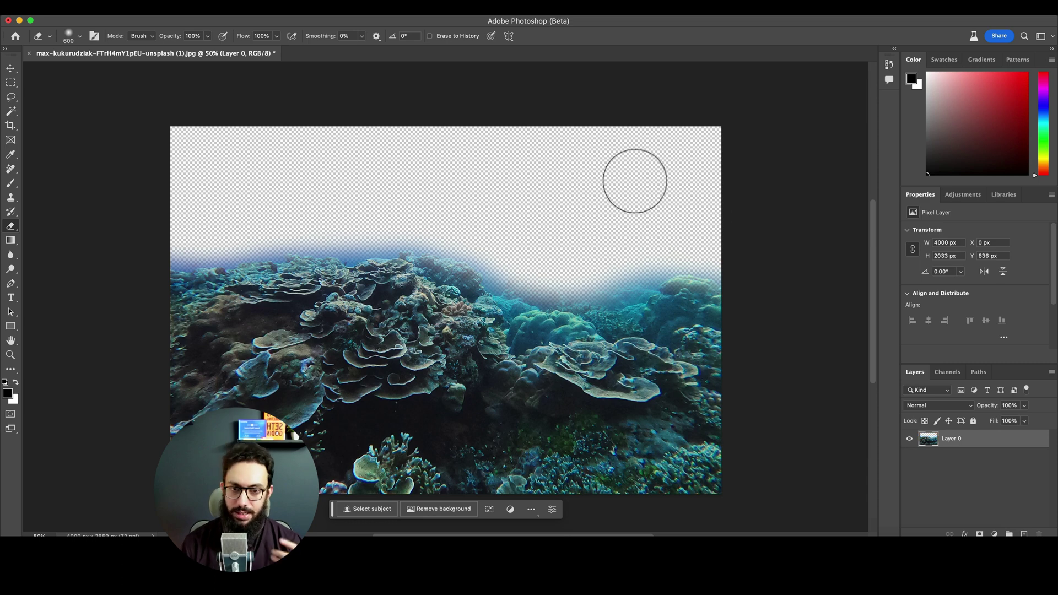
Step: Save the cut-out reef as reef.png in the Downloads folder, in PNG format with the large file size option
{"action": "key", "text": "v"}
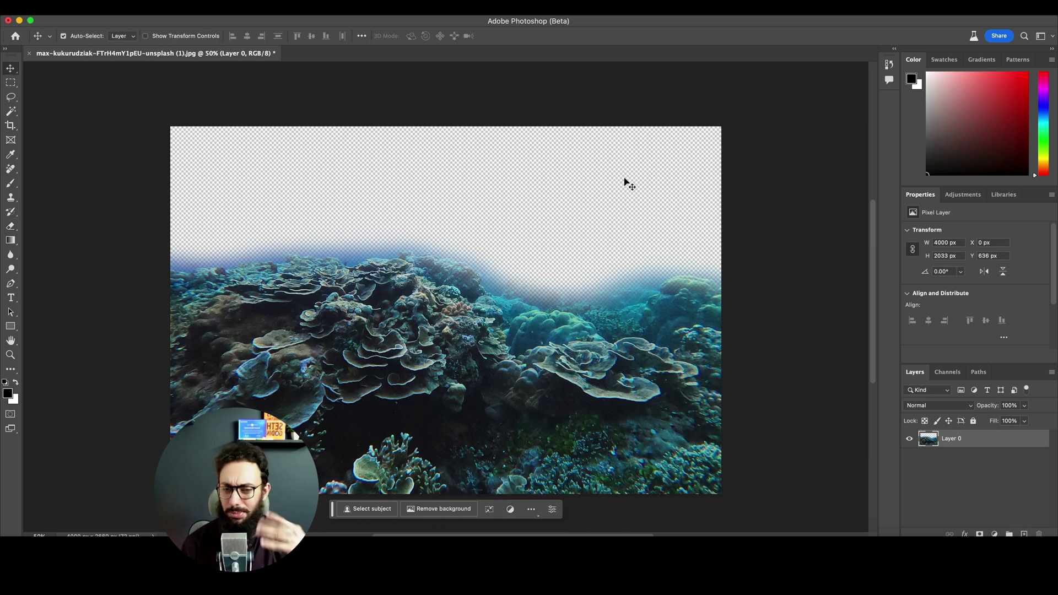
{"action": "key", "text": "super+s"}
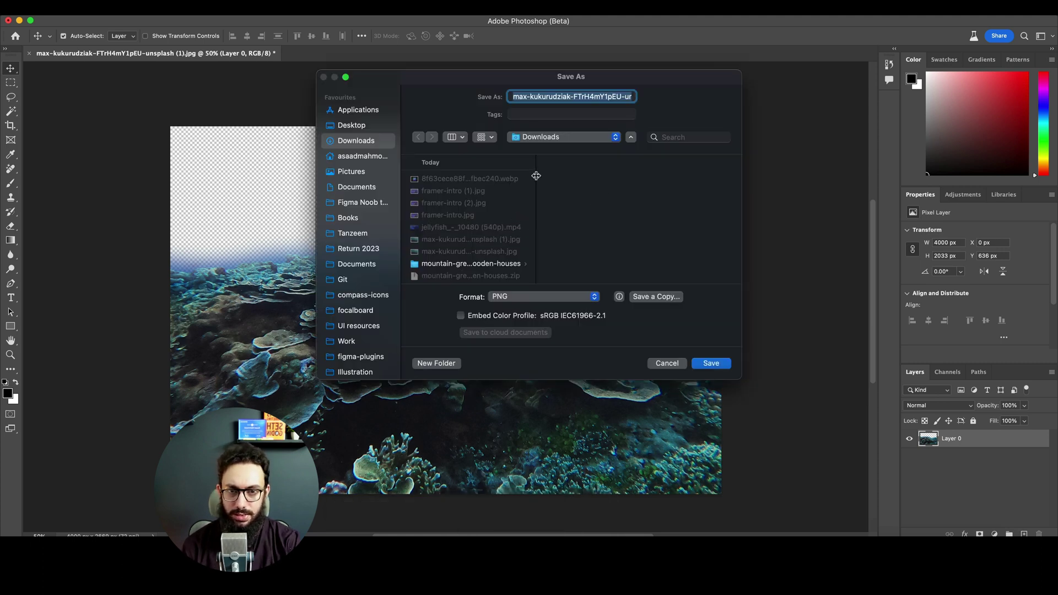
{"action": "type", "text": "reef.png"}
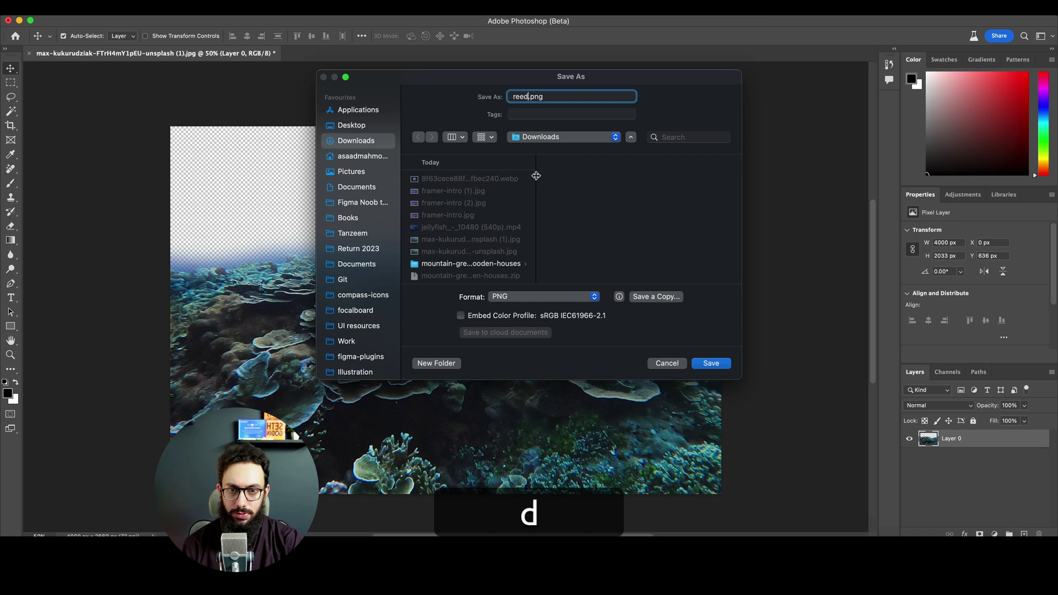
{"action": "key", "text": "Return"}
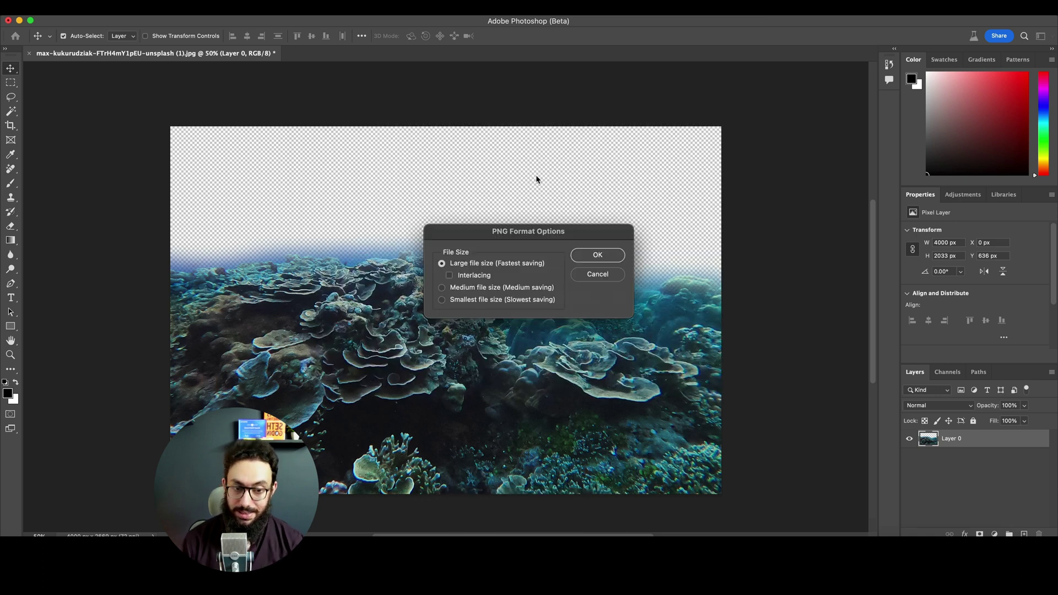
{"action": "left_click", "coordinate": [609, 255]}
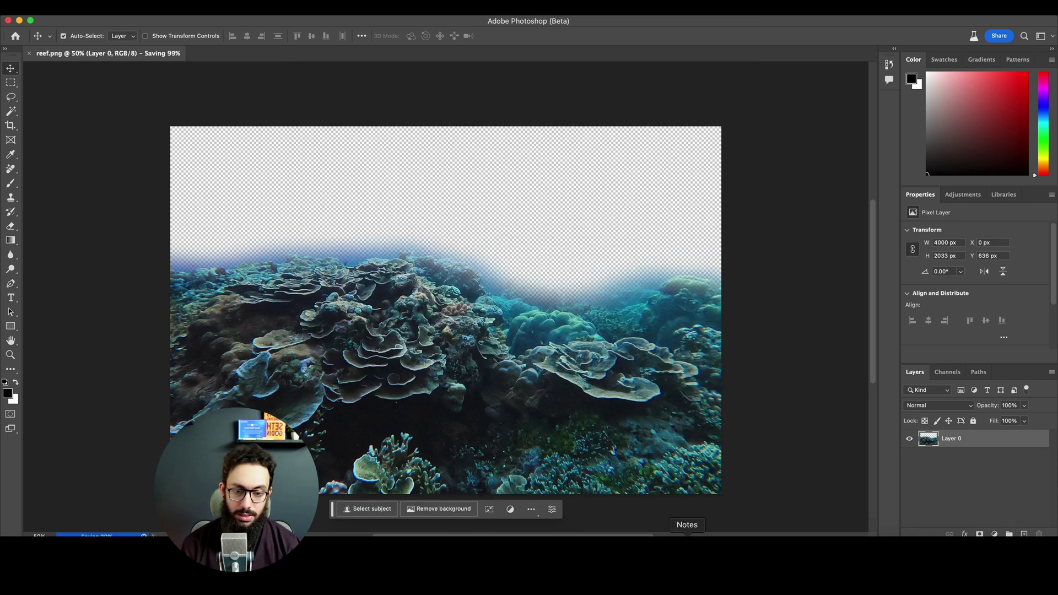
Step: Switch to Framer, create a new blank project, and return to Photoshop
{"action": "left_click", "coordinate": [603, 534]}
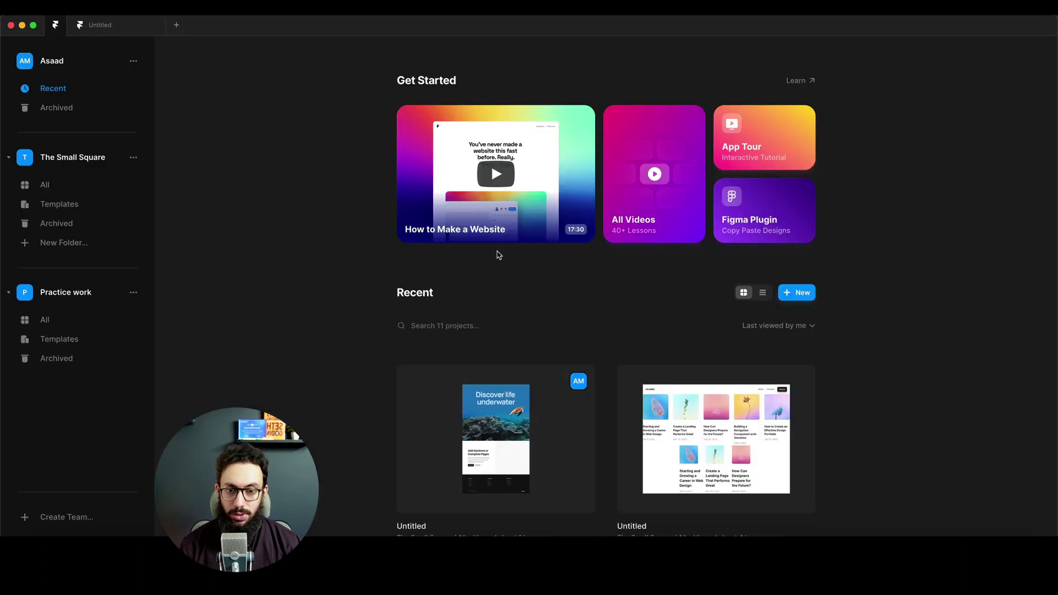
{"action": "key", "text": "super+n"}
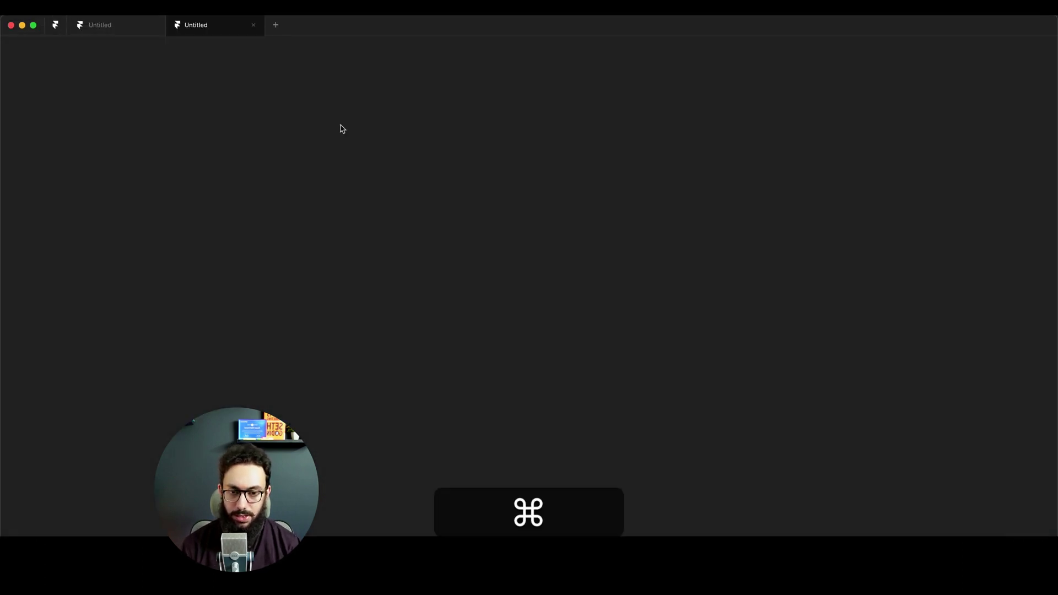
{"action": "key", "text": "super+Tab"}
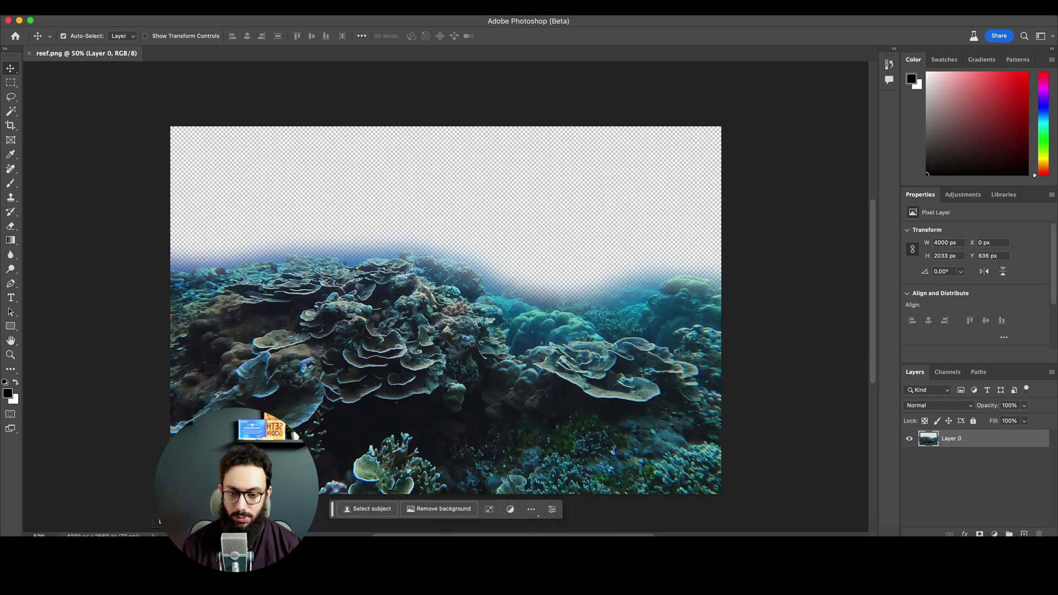
Step: Switch to the web browser and open the Pixabay site in a new tab
{"action": "key", "text": "super+Tab"}
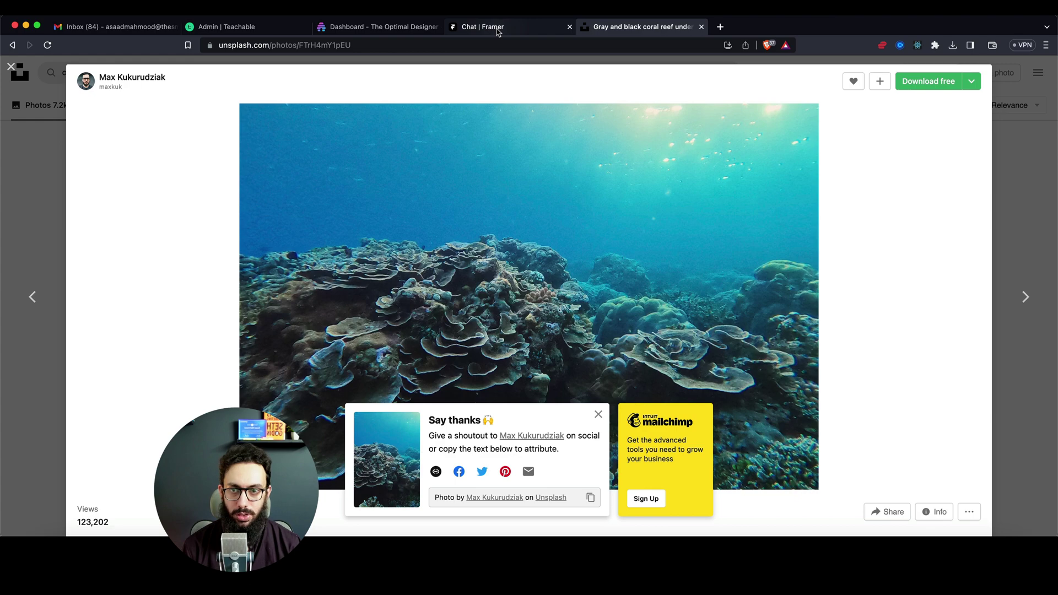
{"action": "key", "text": "super+t"}
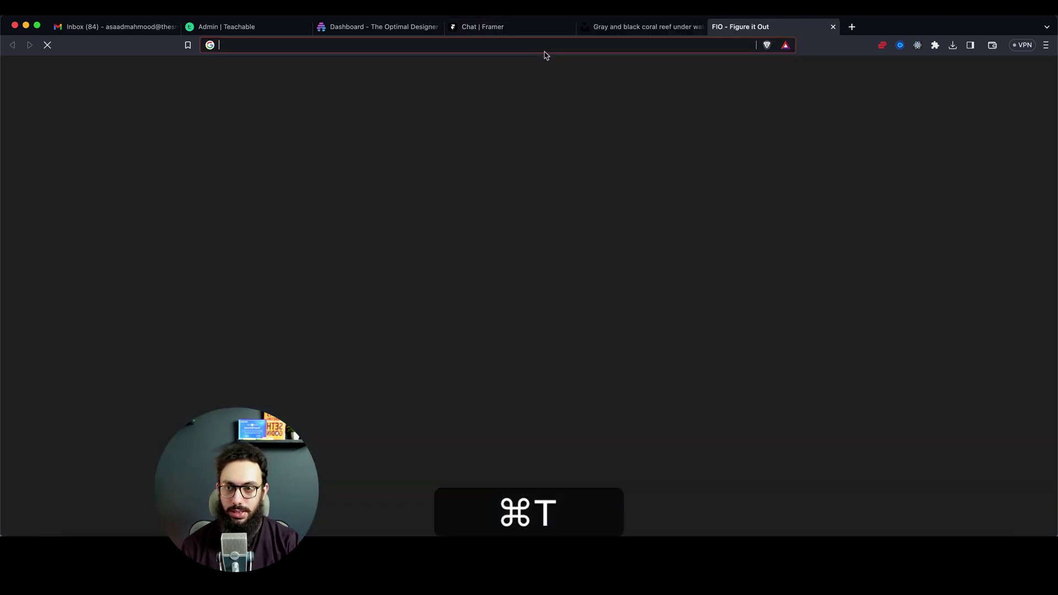
{"action": "type", "text": "pix"}
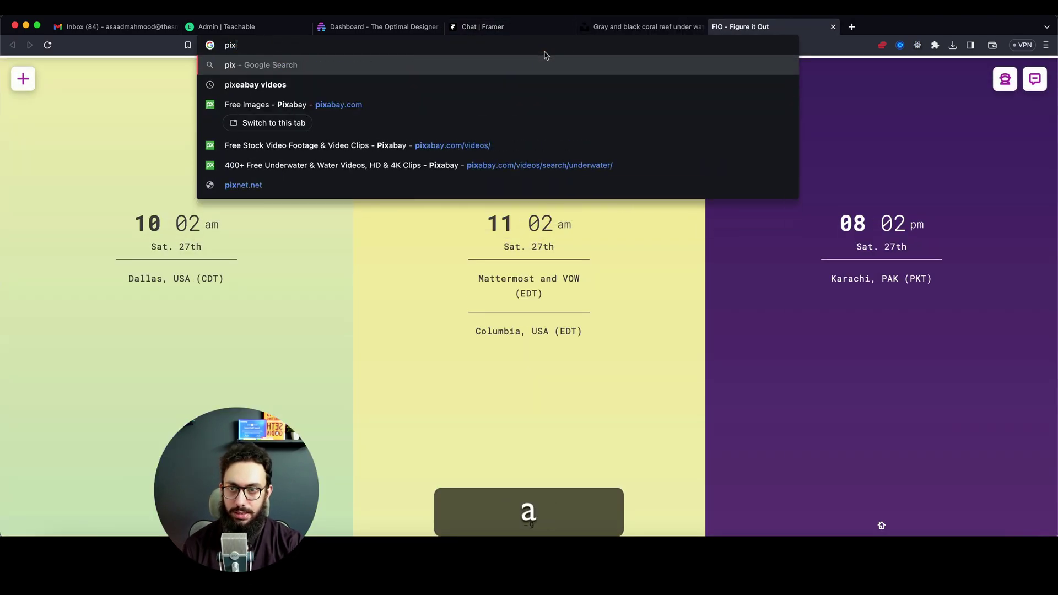
{"action": "type", "text": "aba"}
{"action": "key", "text": "Return"}
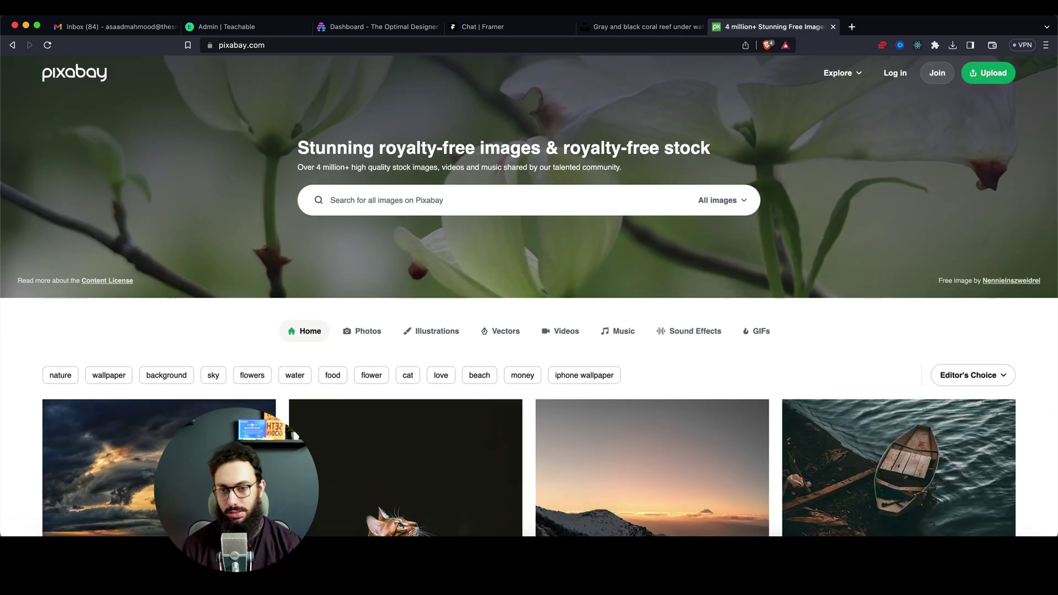
Step: Search Pixabay's video section for "underwater"
{"action": "left_click", "coordinate": [566, 331]}
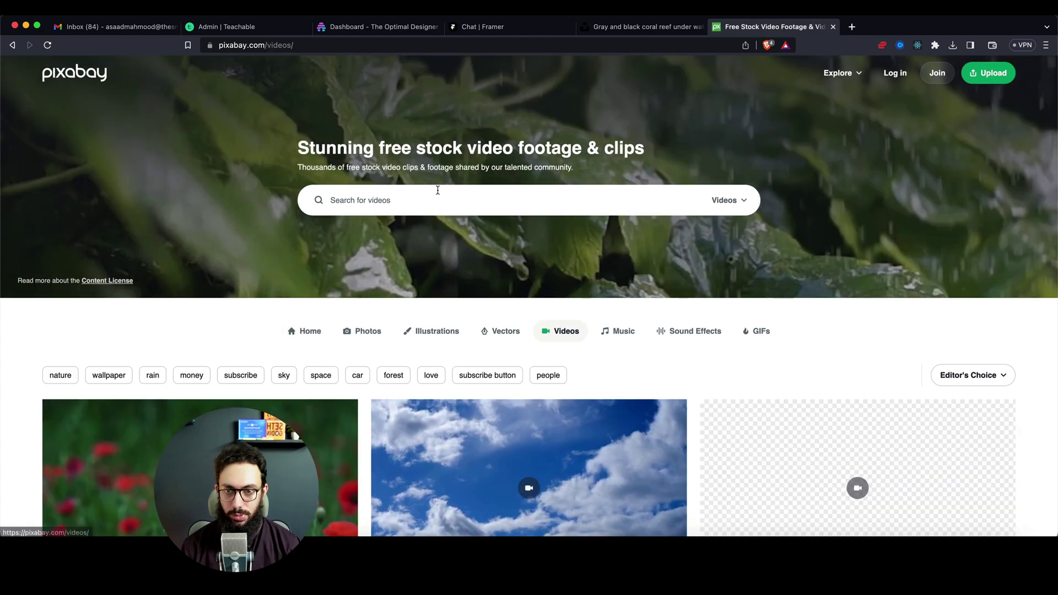
{"action": "left_click", "coordinate": [428, 199]}
{"action": "type", "text": "underwater"}
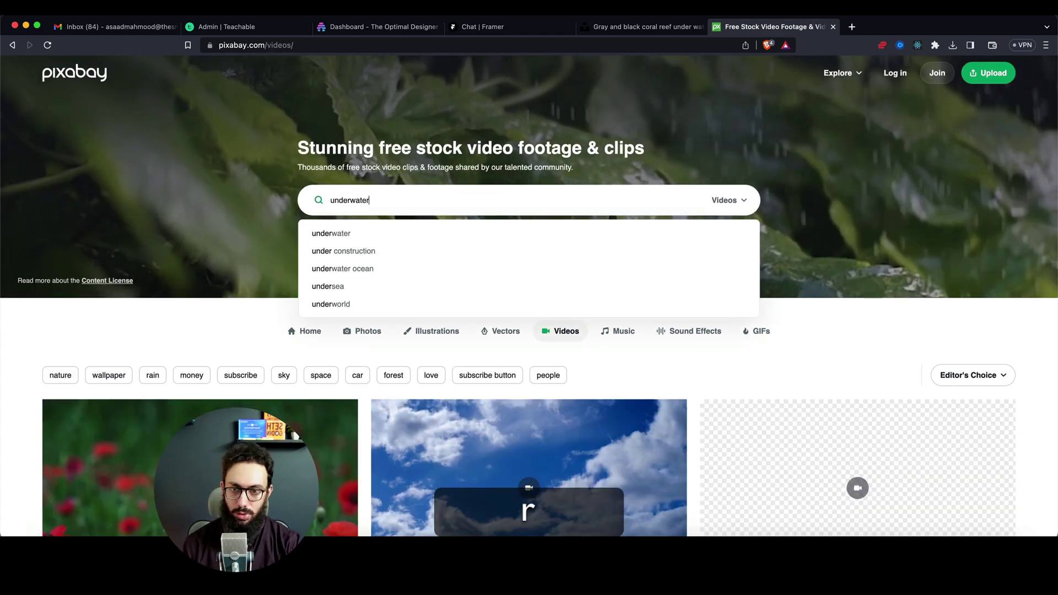
{"action": "key", "text": "Return"}
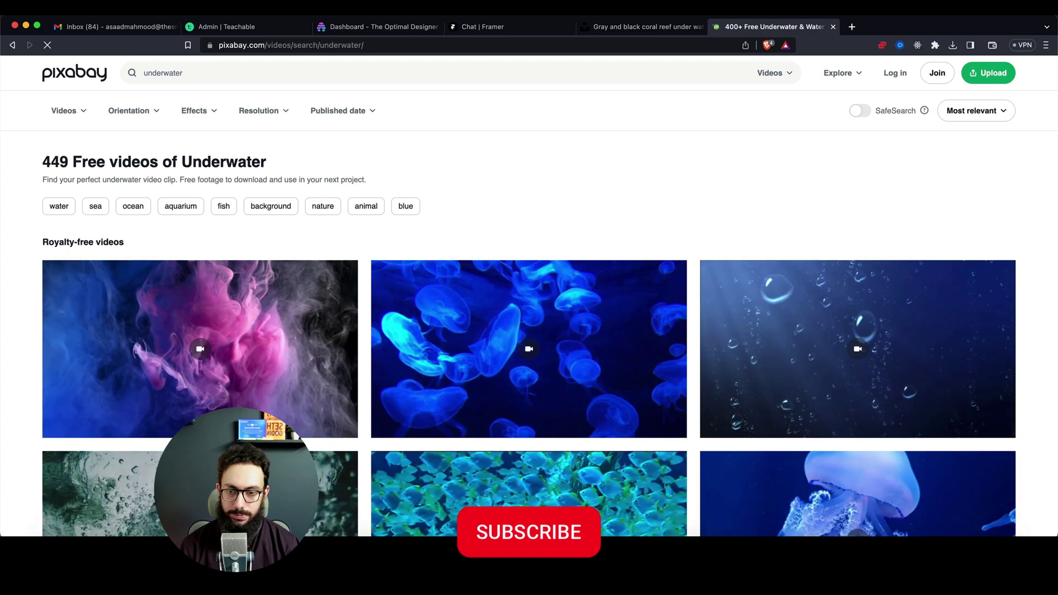
Step: Find the teal underwater seabed video with light rays and download it as a 960×540 MP4
{"action": "scroll", "coordinate": [539, 177], "scroll_direction": "down", "scroll_amount": 10}
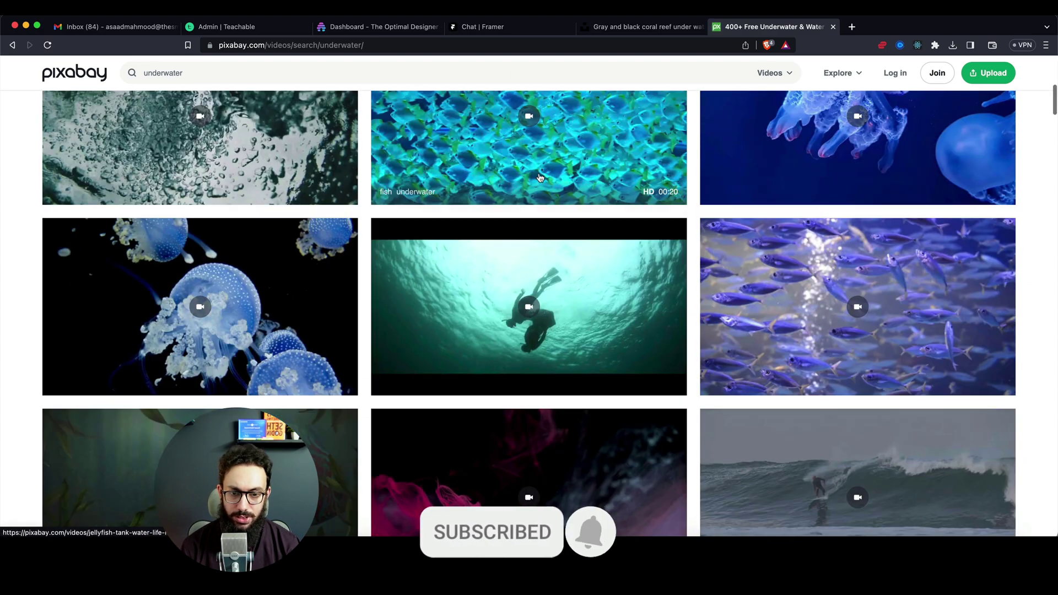
{"action": "scroll", "coordinate": [539, 177], "scroll_direction": "down", "scroll_amount": 8}
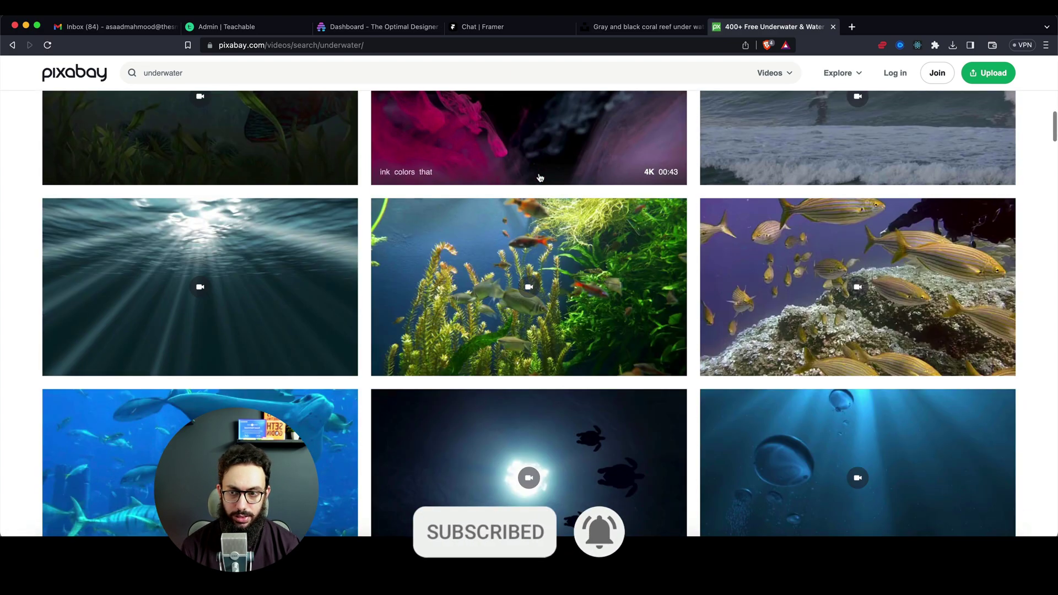
{"action": "scroll", "coordinate": [529, 275], "scroll_direction": "down", "scroll_amount": 9}
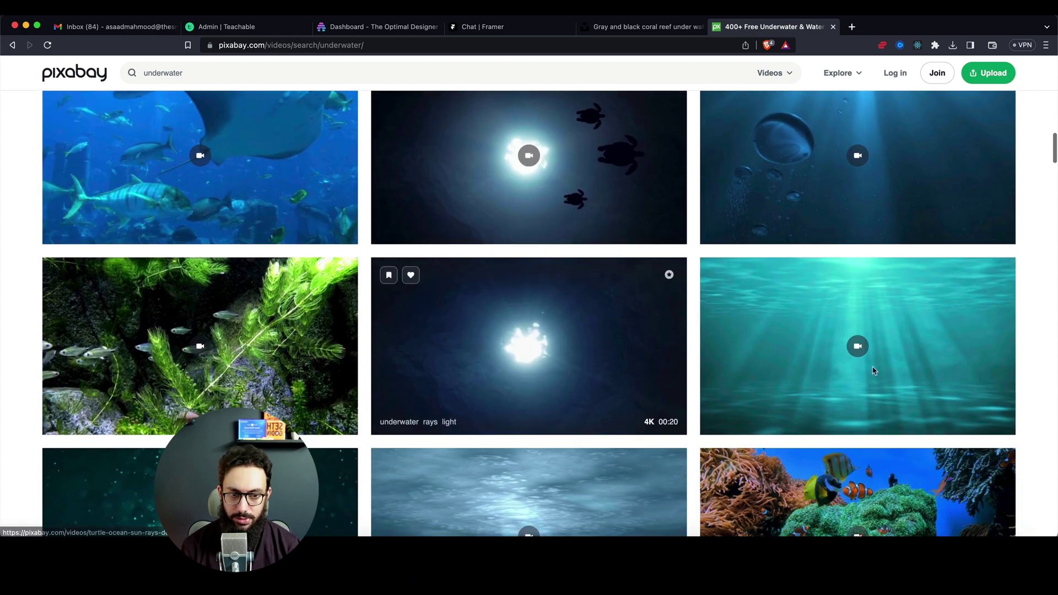
{"action": "left_click", "coordinate": [877, 396]}
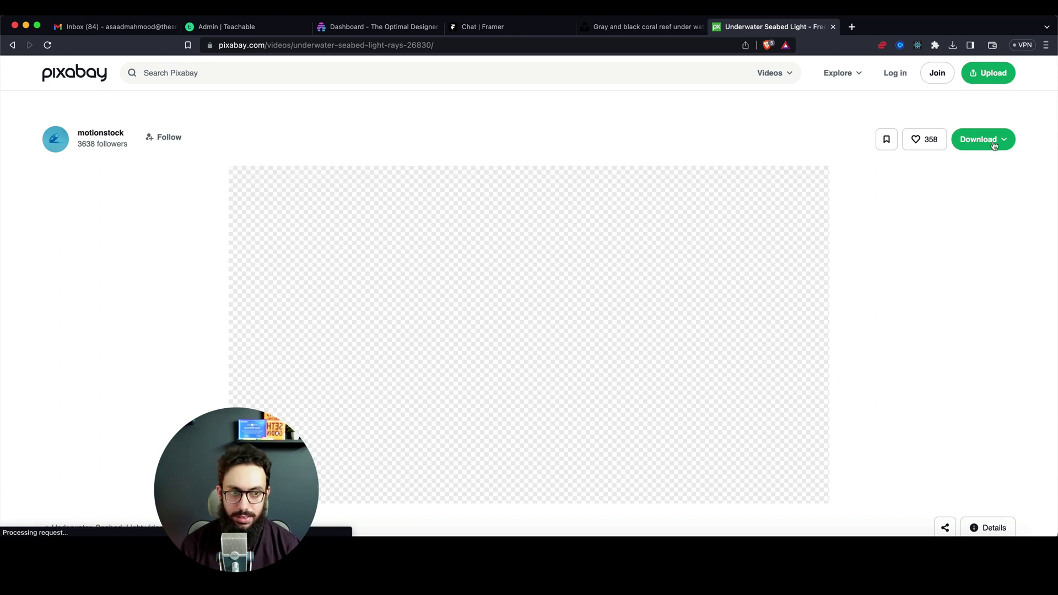
{"action": "left_click", "coordinate": [990, 141]}
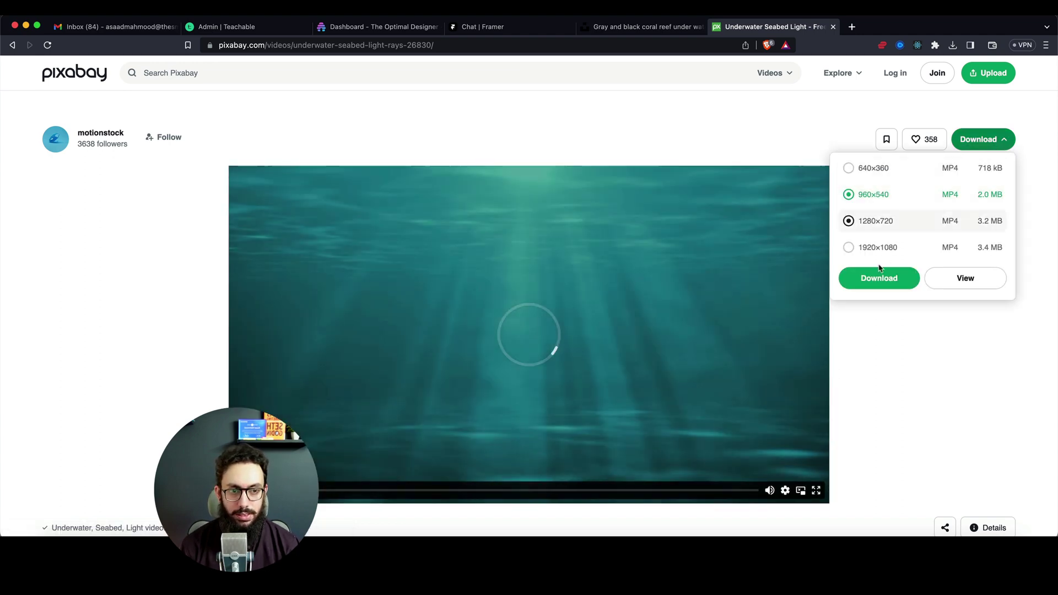
{"action": "left_click", "coordinate": [874, 274]}
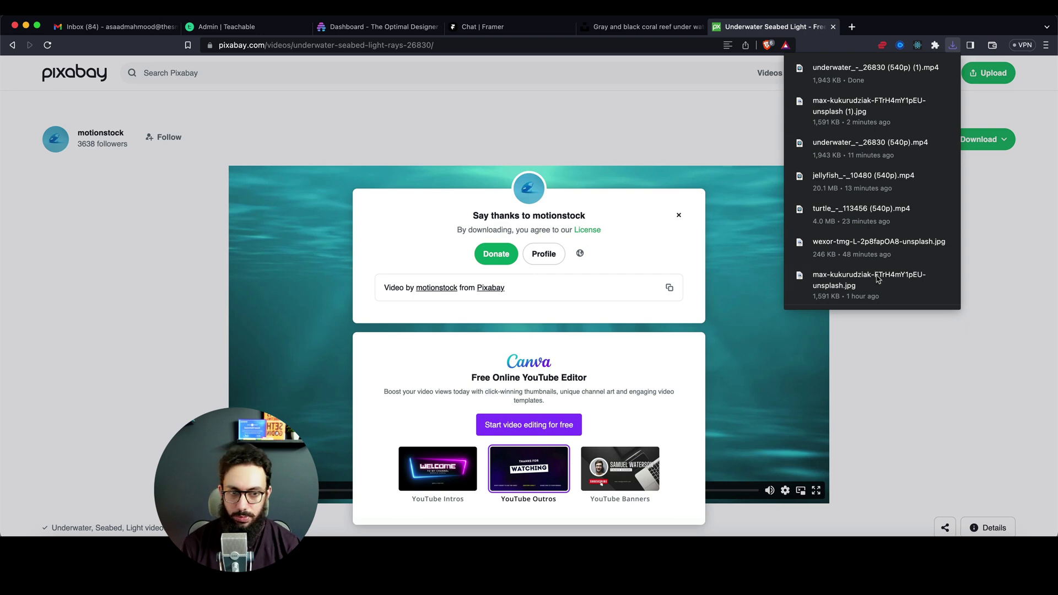
Step: Return to the open Unsplash page, close the coral reef photo and search for "turtle"
{"action": "left_click", "coordinate": [621, 27]}
{"action": "left_click", "coordinate": [1022, 106]}
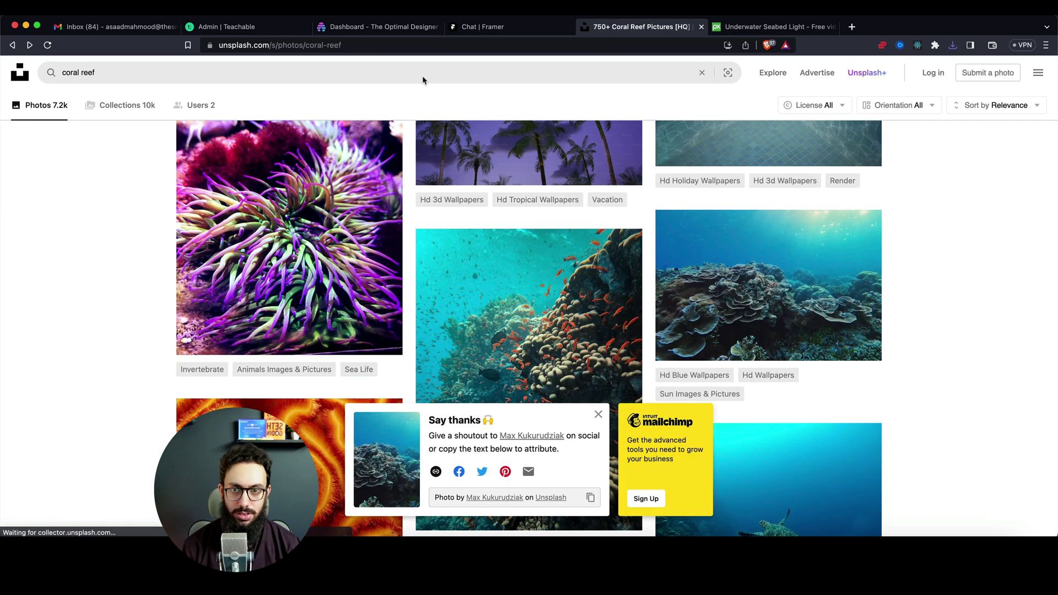
{"action": "left_click", "coordinate": [422, 75]}
{"action": "key", "text": "super+a"}
{"action": "type", "text": "u"}
{"action": "key", "text": "BackSpace"}
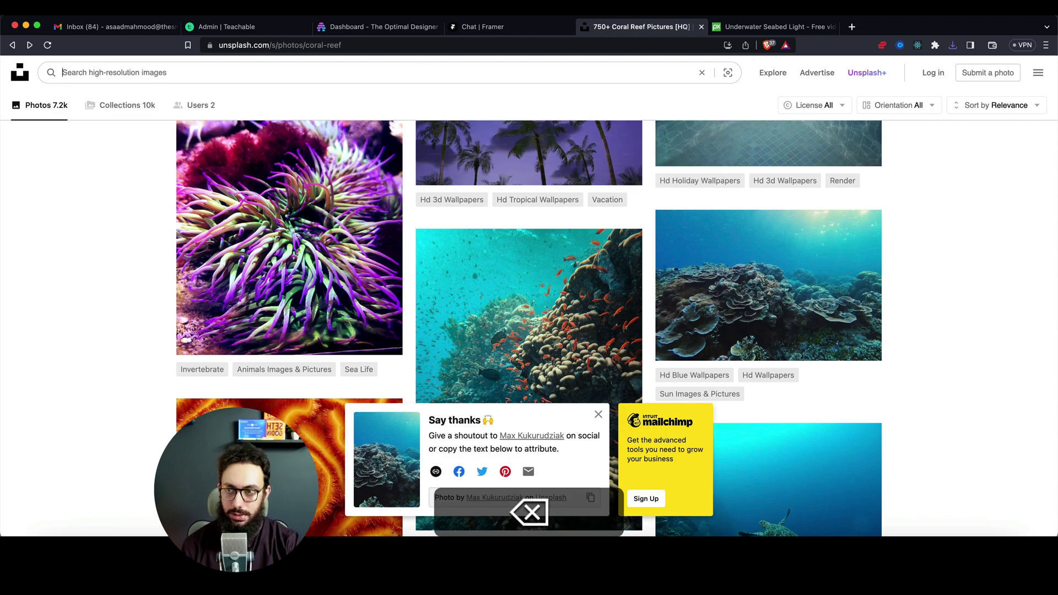
{"action": "type", "text": "turle"}
{"action": "key", "text": "BackSpace"}
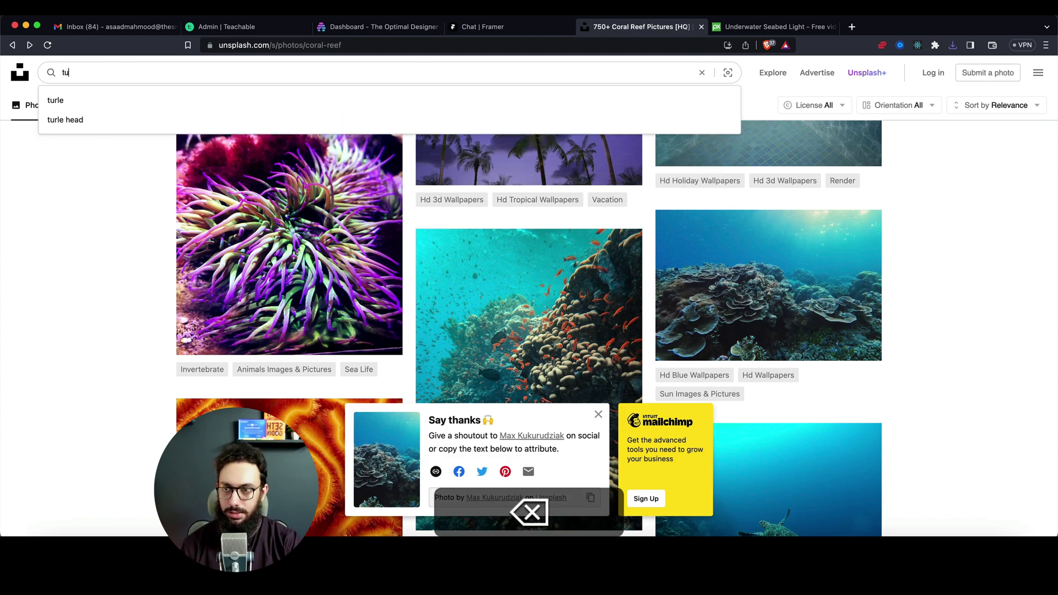
{"action": "type", "text": "tle"}
{"action": "key", "text": "Return"}
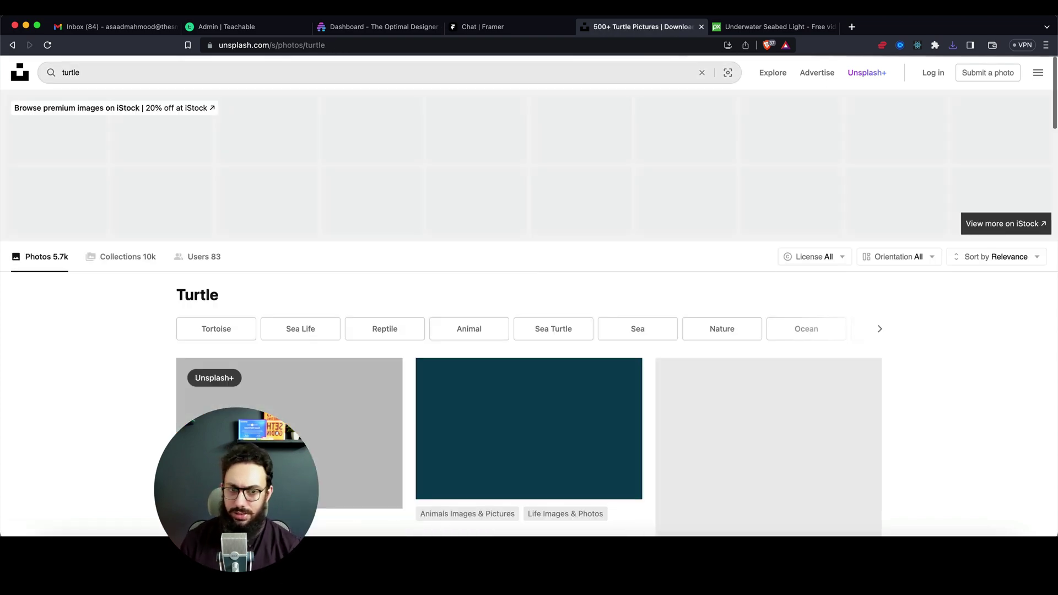
Step: Browse the turtle photos and download the brown turtle swimming in side view against dark blue water
{"action": "scroll", "coordinate": [890, 339], "scroll_direction": "down", "scroll_amount": 5}
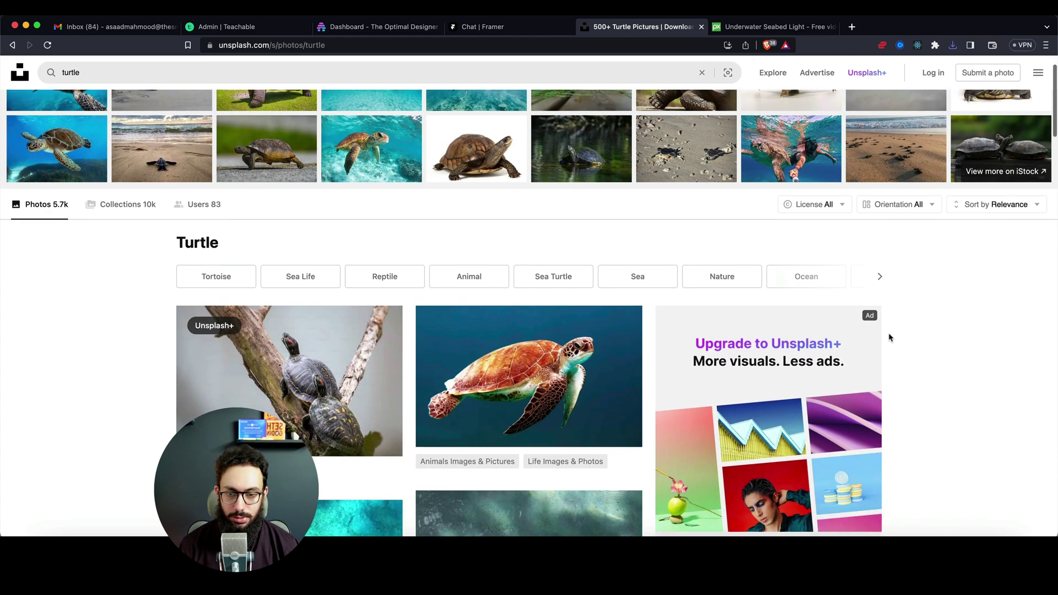
{"action": "scroll", "coordinate": [447, 418], "scroll_direction": "down", "scroll_amount": 2}
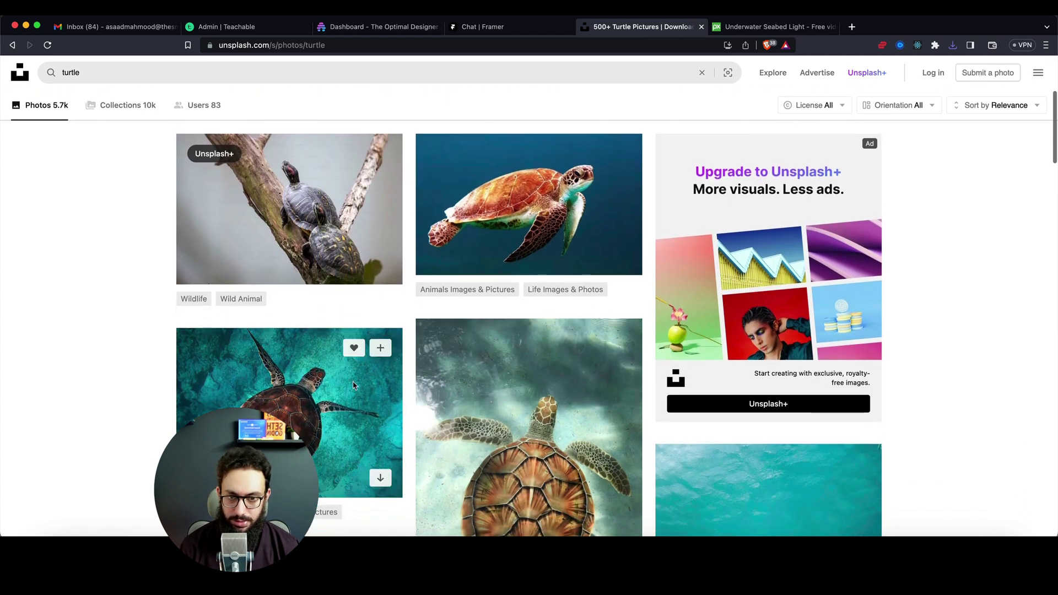
{"action": "scroll", "coordinate": [301, 379], "scroll_direction": "down", "scroll_amount": 5}
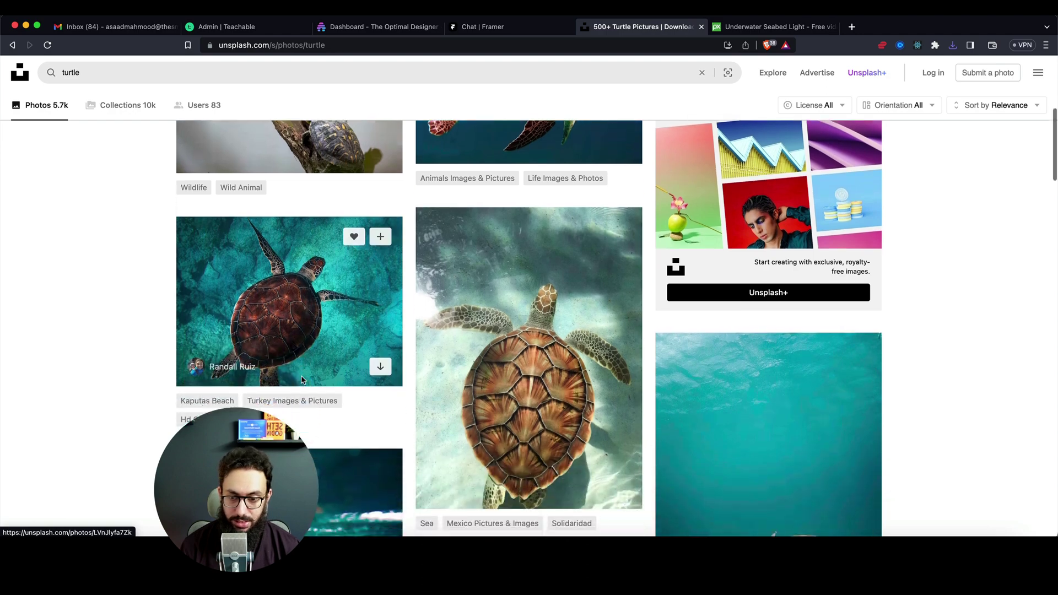
{"action": "scroll", "coordinate": [835, 439], "scroll_direction": "down", "scroll_amount": 2}
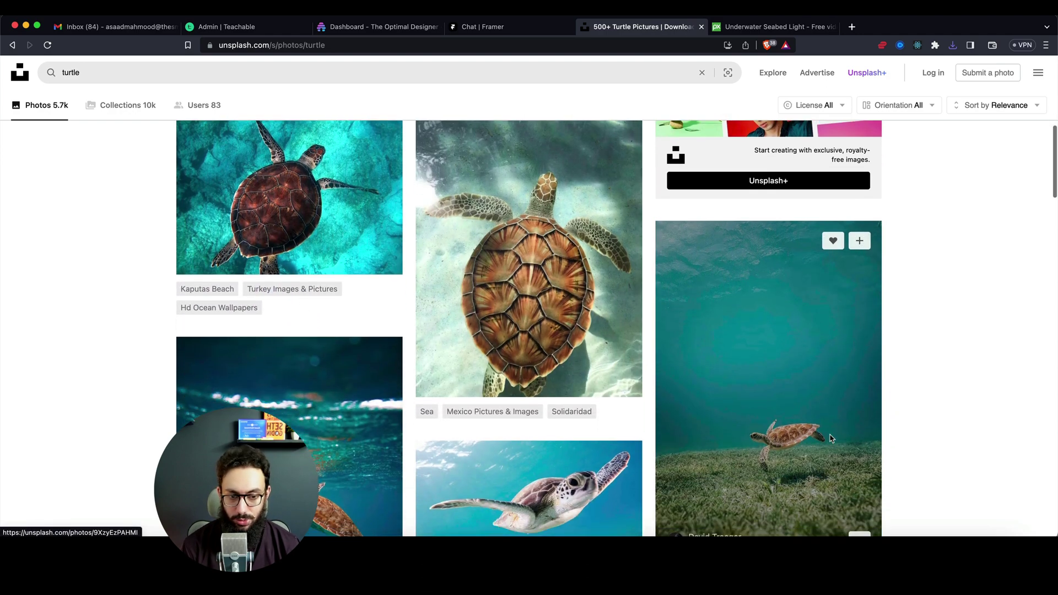
{"action": "scroll", "coordinate": [815, 436], "scroll_direction": "up", "scroll_amount": 2}
{"action": "scroll", "coordinate": [799, 431], "scroll_direction": "down", "scroll_amount": 2}
{"action": "scroll", "coordinate": [777, 427], "scroll_direction": "up", "scroll_amount": 10}
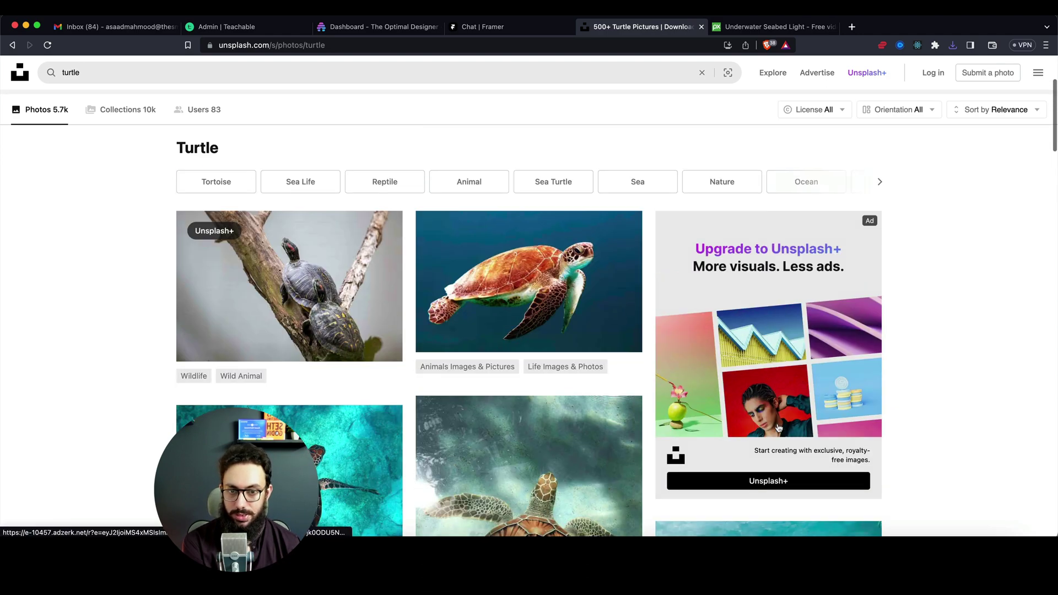
{"action": "scroll", "coordinate": [768, 421], "scroll_direction": "down", "scroll_amount": 3}
{"action": "left_click", "coordinate": [564, 226]}
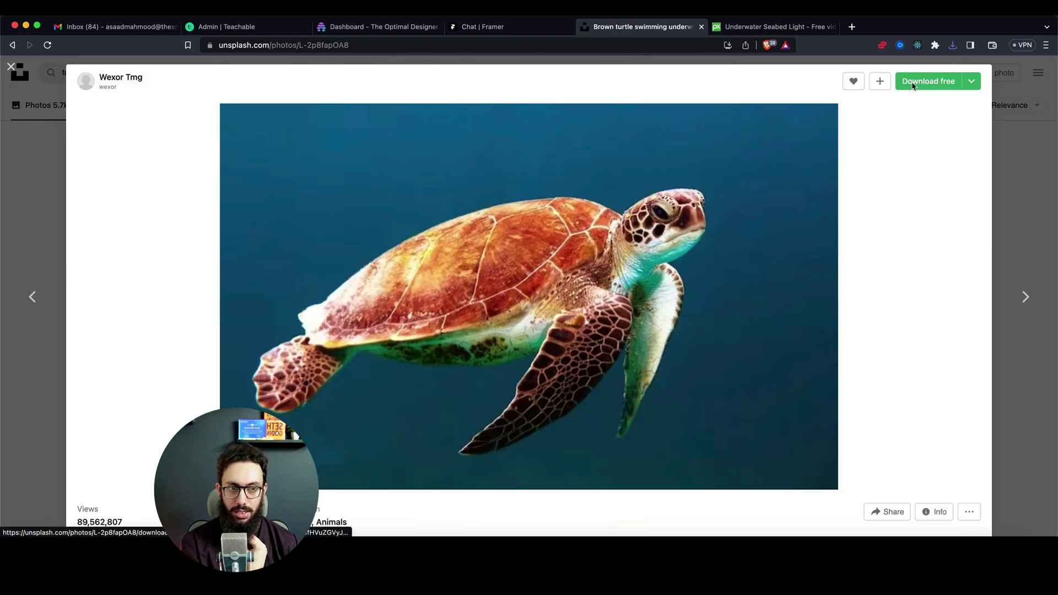
{"action": "left_click", "coordinate": [912, 86]}
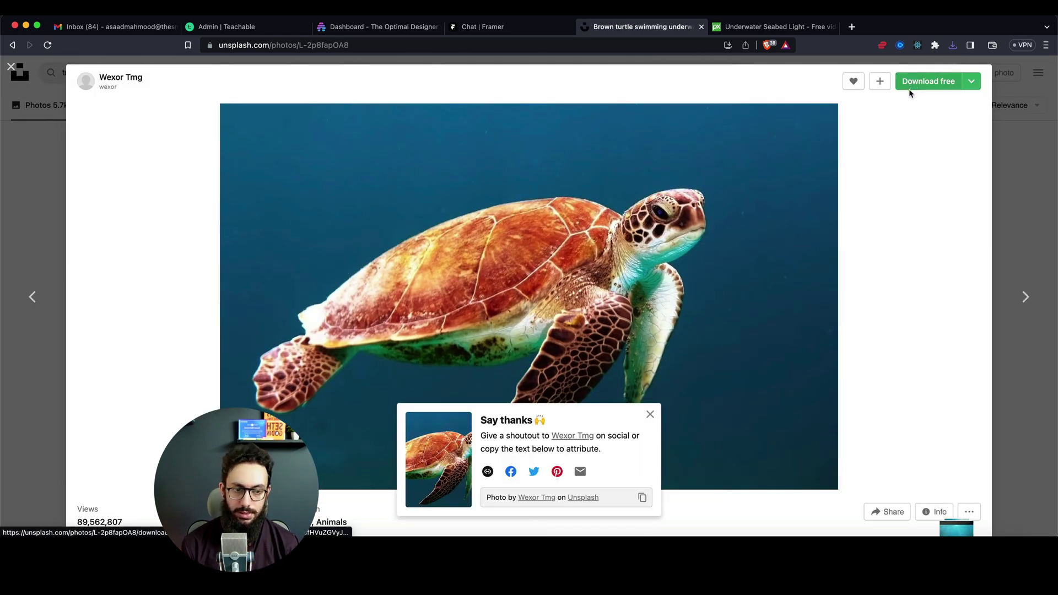
Step: Open the turtle image from the recent downloads in Photoshop
{"action": "left_click", "coordinate": [807, 531]}
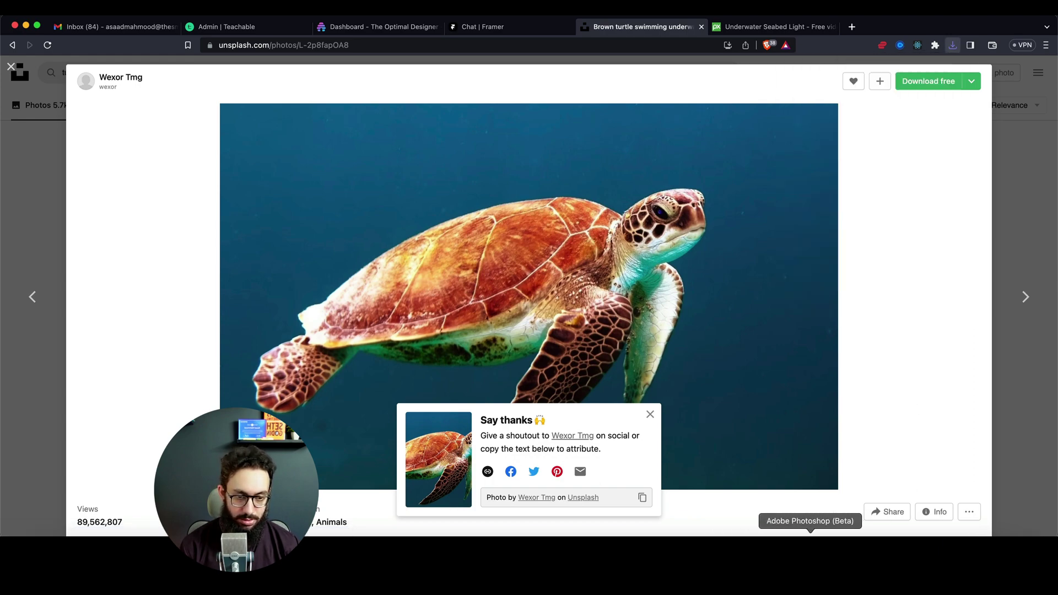
{"action": "left_click", "coordinate": [956, 531]}
{"action": "left_click", "coordinate": [963, 510]}
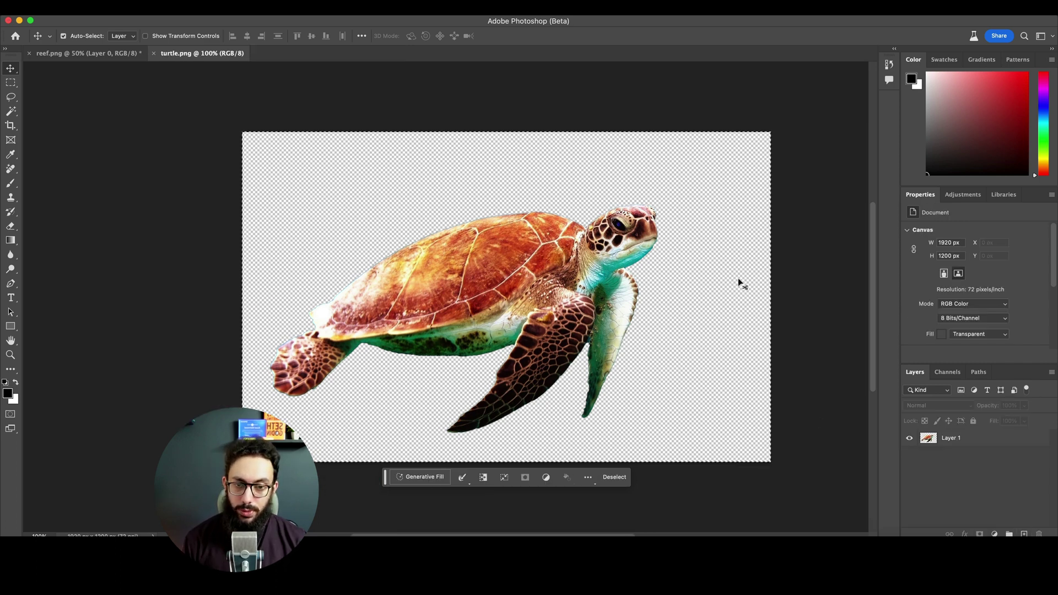
Step: Copy the entire cut-out turtle.png image and paste it onto the Desktop page in Framer
{"action": "key", "text": "super+a"}
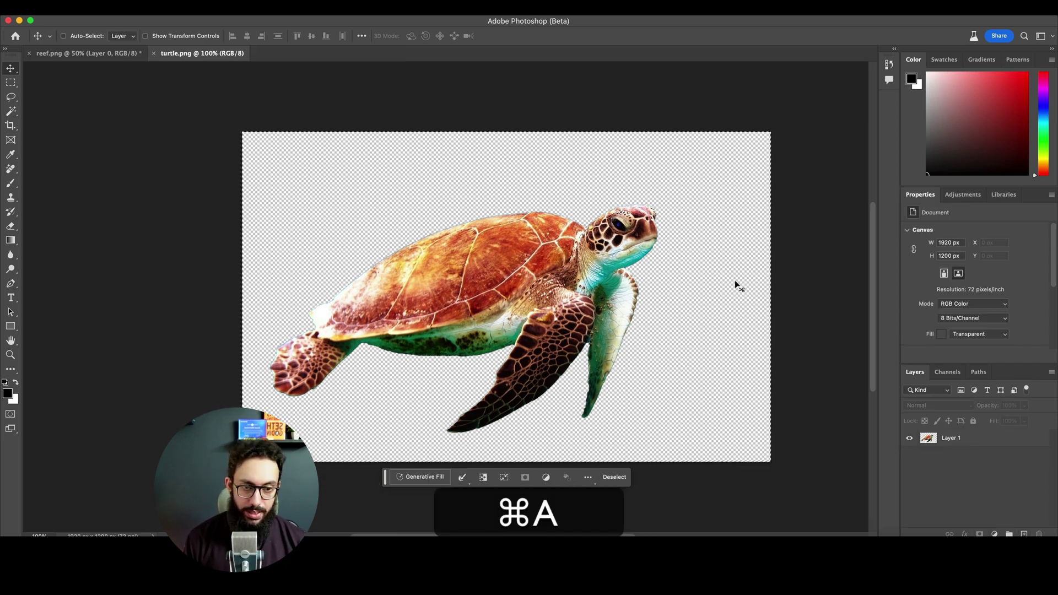
{"action": "key", "text": "super+c"}
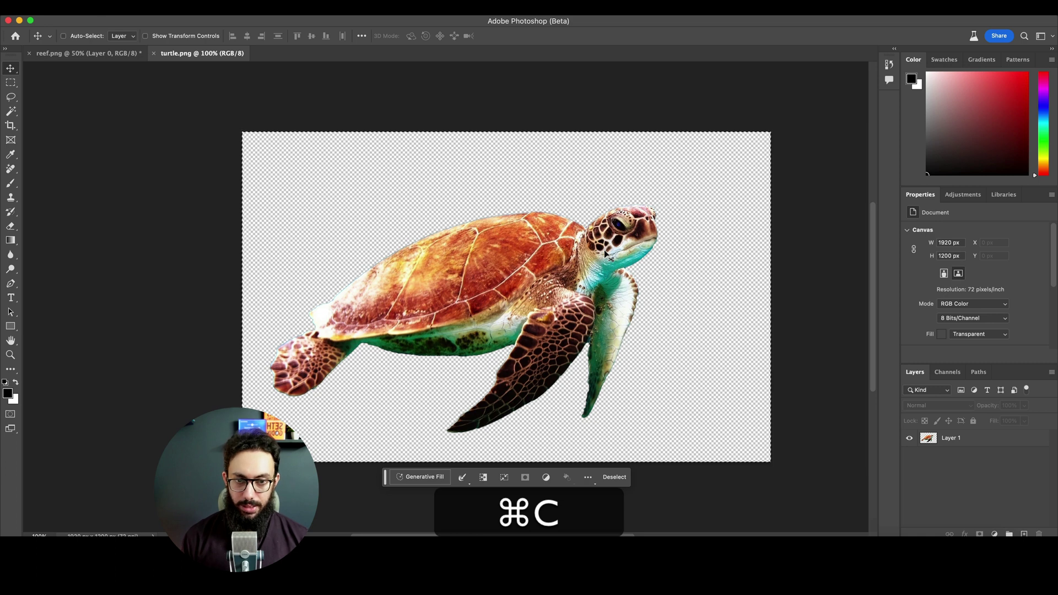
{"action": "key", "text": "super+Tab"}
{"action": "key", "text": "super+v"}
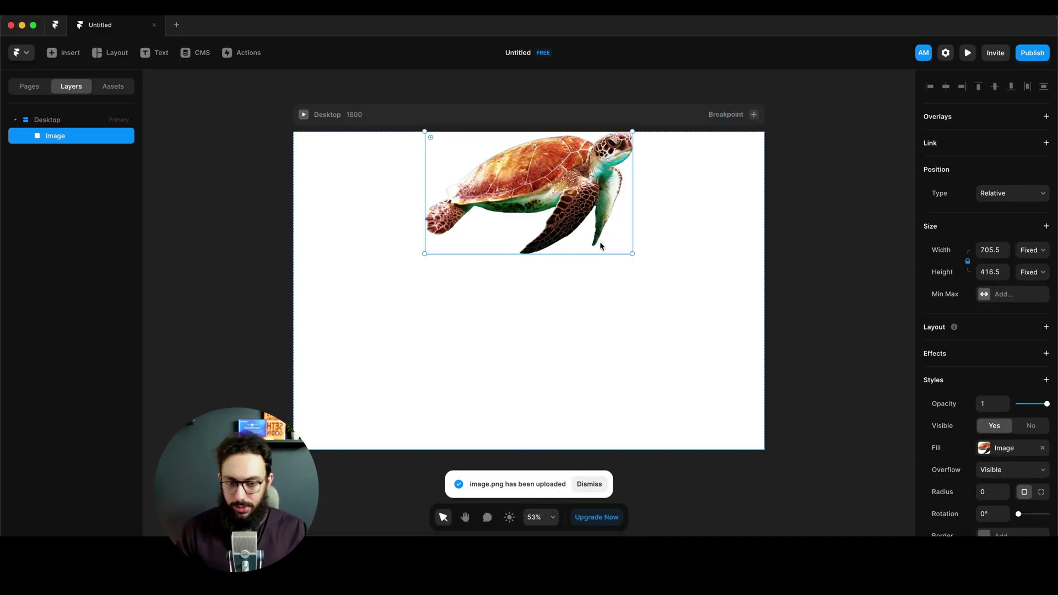
{"action": "left_click_drag", "start_coordinate": [601, 219], "coordinate": [652, 340]}
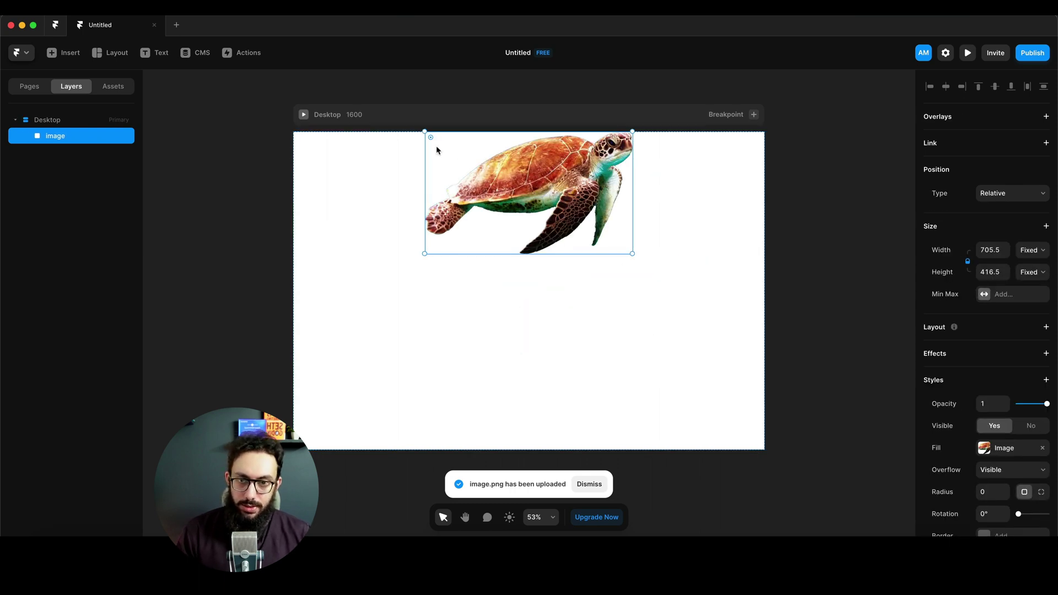
Step: Draw a frame about 863 × 675 on the Desktop page and nest the turtle image inside it
{"action": "key", "text": "f"}
{"action": "left_click_drag", "start_coordinate": [304, 141], "coordinate": [559, 339]}
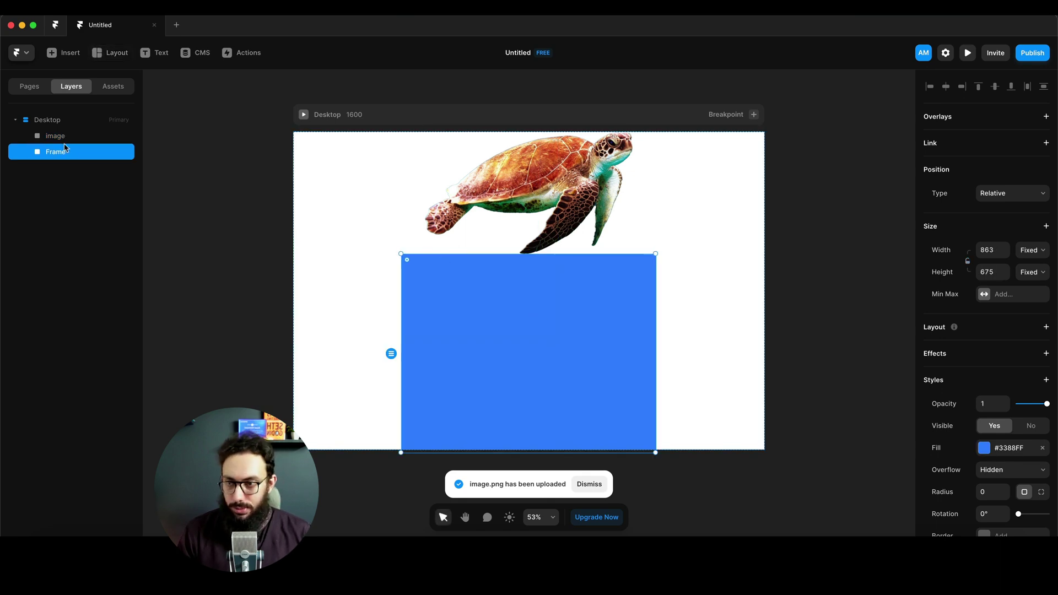
{"action": "left_click_drag", "start_coordinate": [55, 135], "coordinate": [58, 152]}
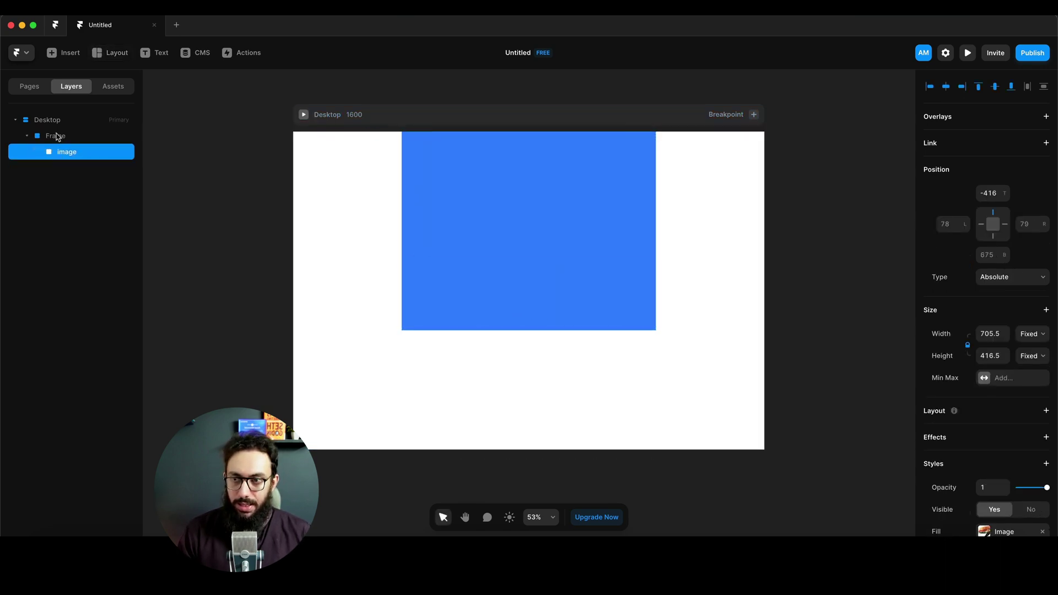
Step: Rename the new frame as Intro Section
{"action": "left_click", "coordinate": [57, 136]}
{"action": "key", "text": "super+r"}
{"action": "type", "text": "Intro Se"}
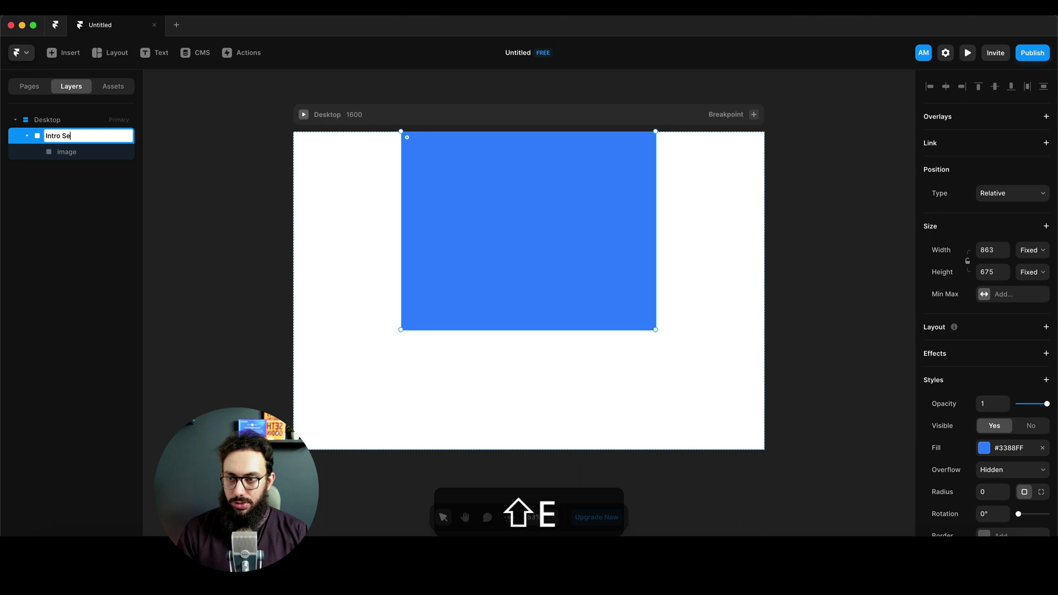
{"action": "type", "text": "ction"}
{"action": "key", "text": "Return"}
{"action": "key", "text": "shift+a"}
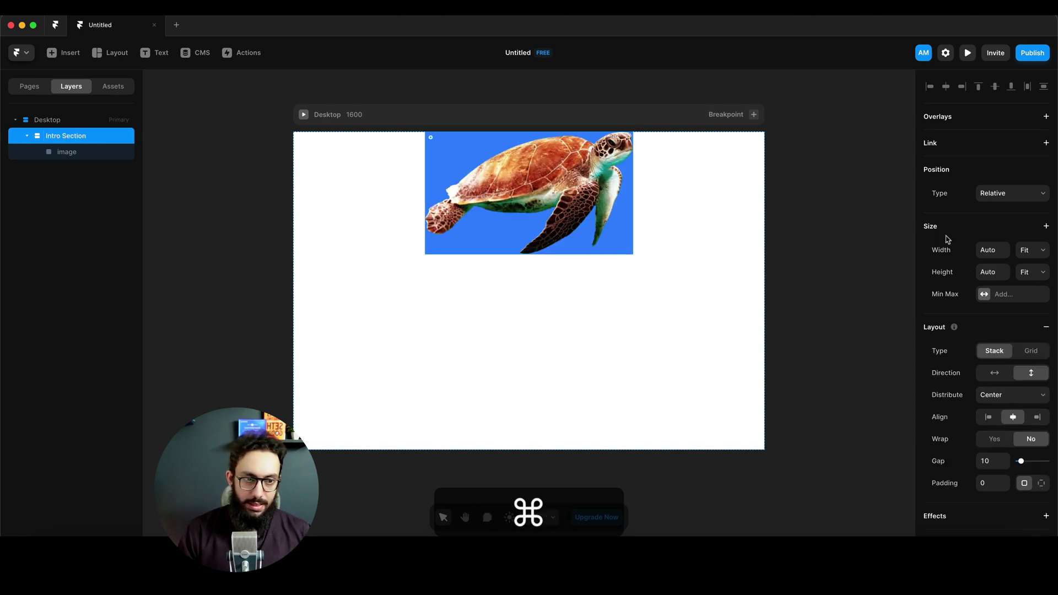
{"action": "key", "text": "super+z"}
{"action": "key", "text": "v"}
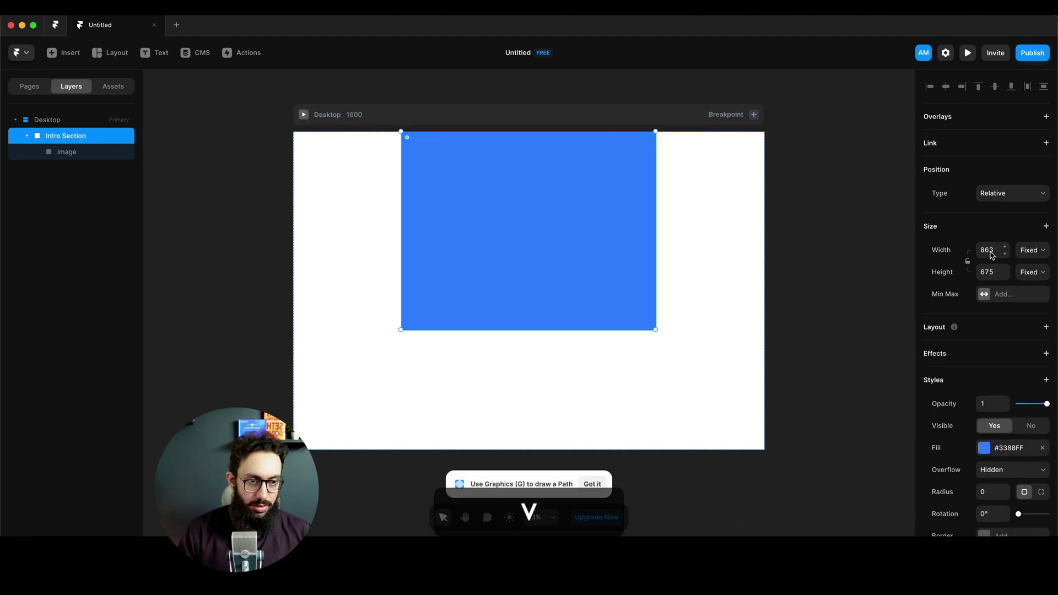
Step: Set the Intro Section's width to 1fr so it fills the Desktop page
{"action": "left_click", "coordinate": [990, 251]}
{"action": "type", "text": "1ft"}
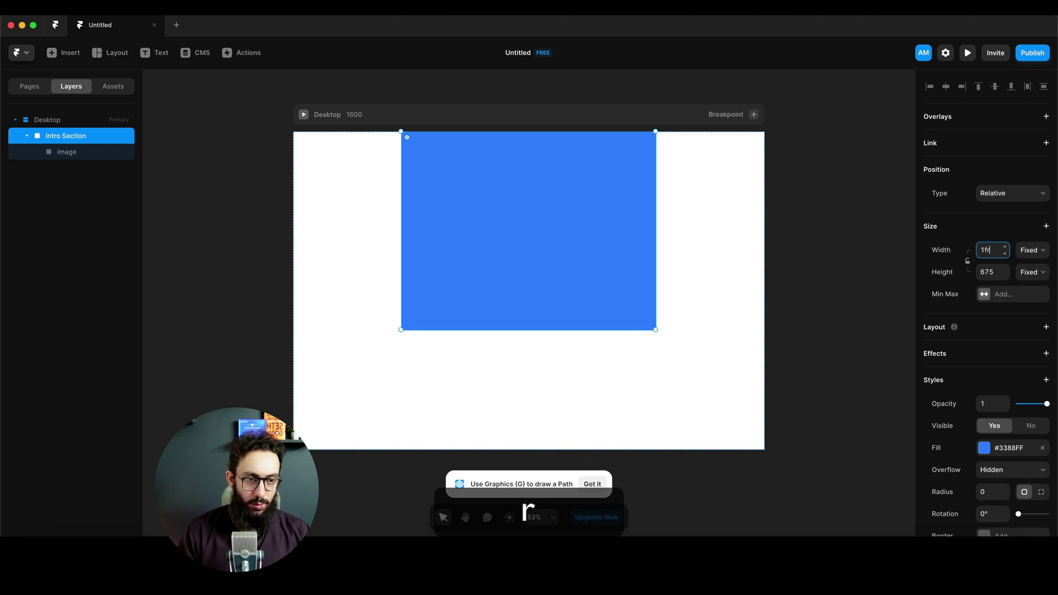
{"action": "key", "text": "Return"}
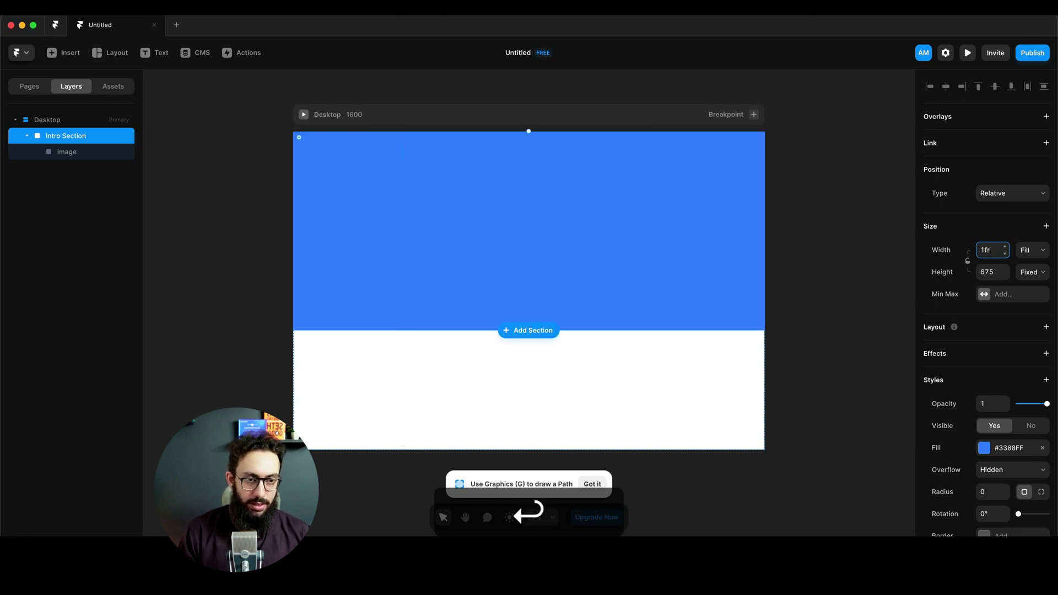
Step: Set the Intro Section's height to 900 and check it in the page preview
{"action": "left_click", "coordinate": [997, 278]}
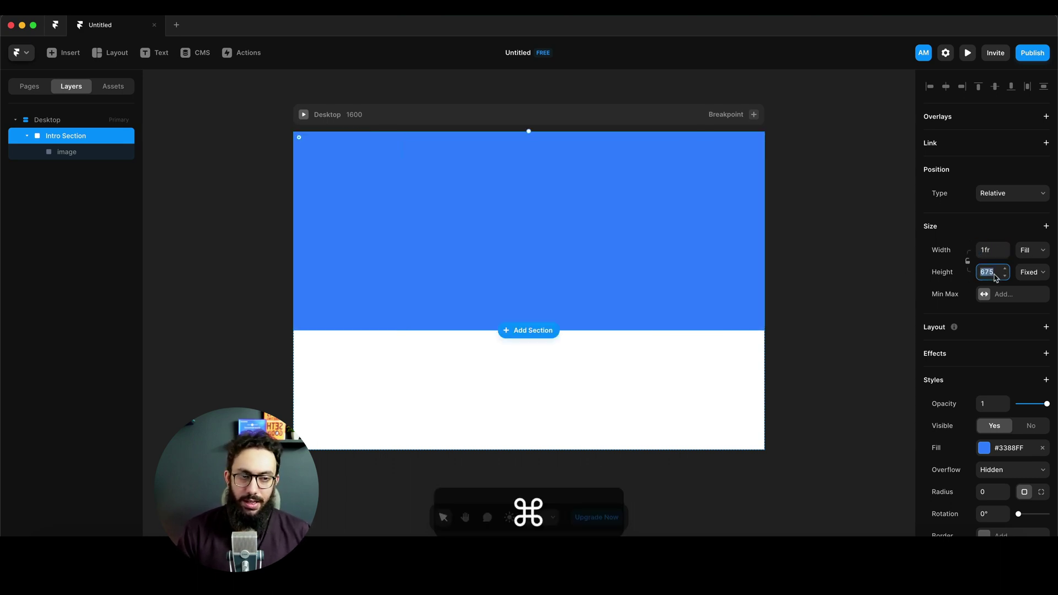
{"action": "left_click", "coordinate": [1028, 273]}
{"action": "left_click", "coordinate": [1028, 277]}
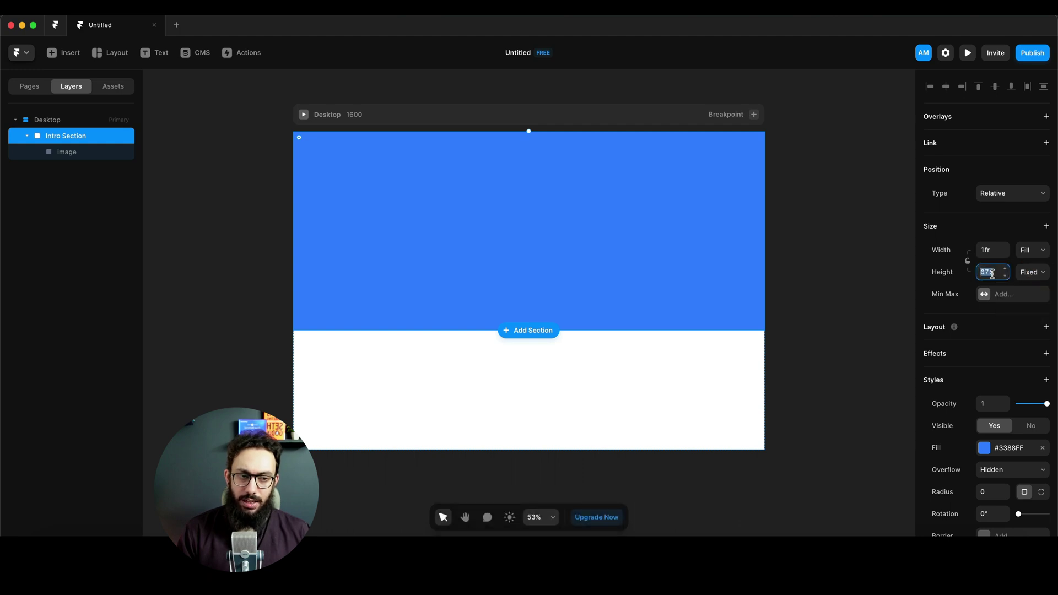
{"action": "key", "text": "super+a"}
{"action": "type", "text": "800"}
{"action": "key", "text": "Return"}
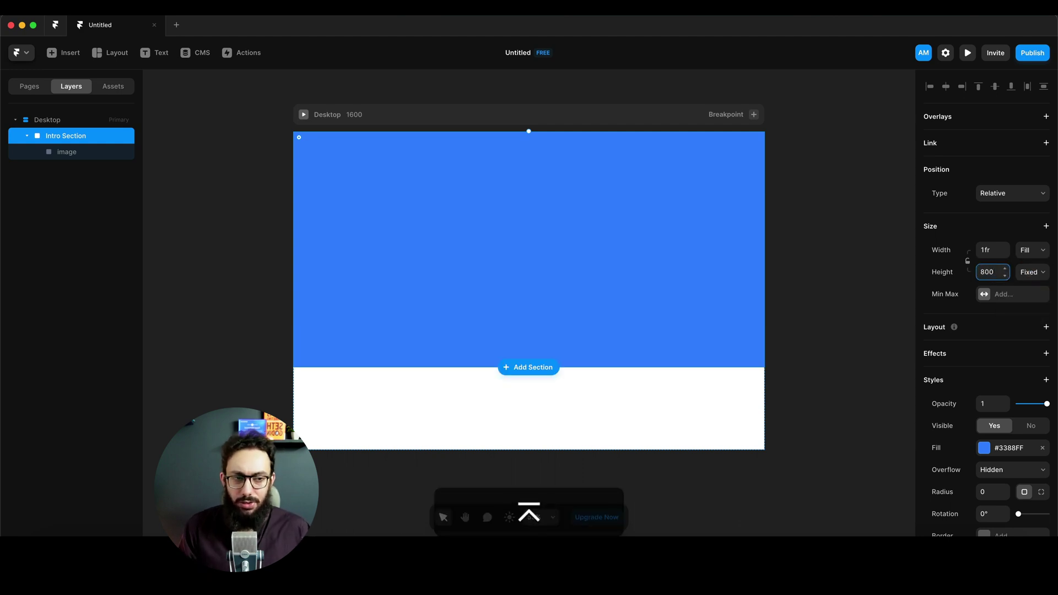
{"action": "key", "text": "super+a"}
{"action": "type", "text": "900"}
{"action": "key", "text": "Return"}
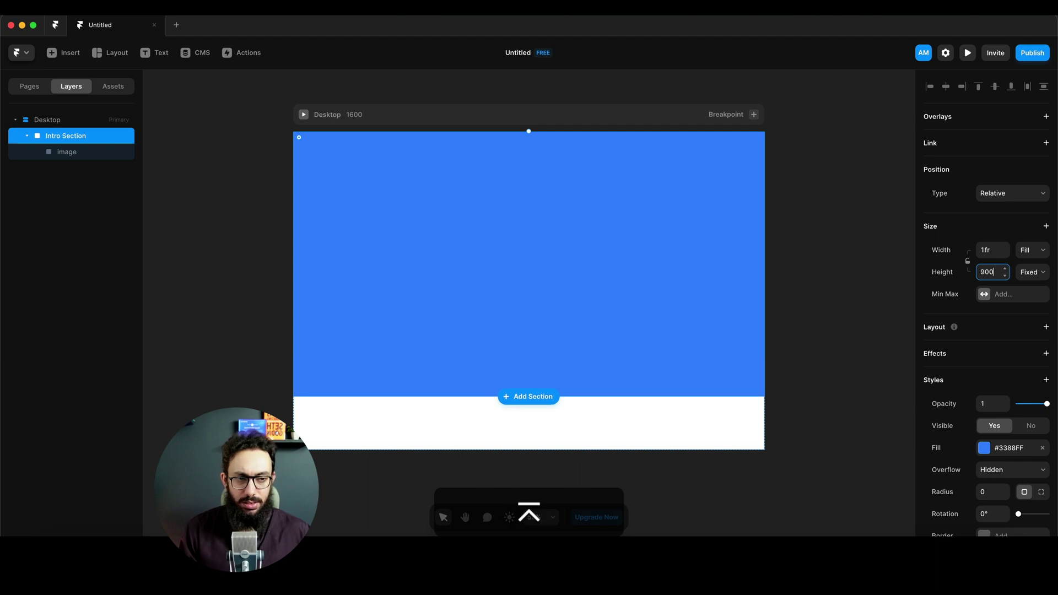
{"action": "key", "text": "super+p"}
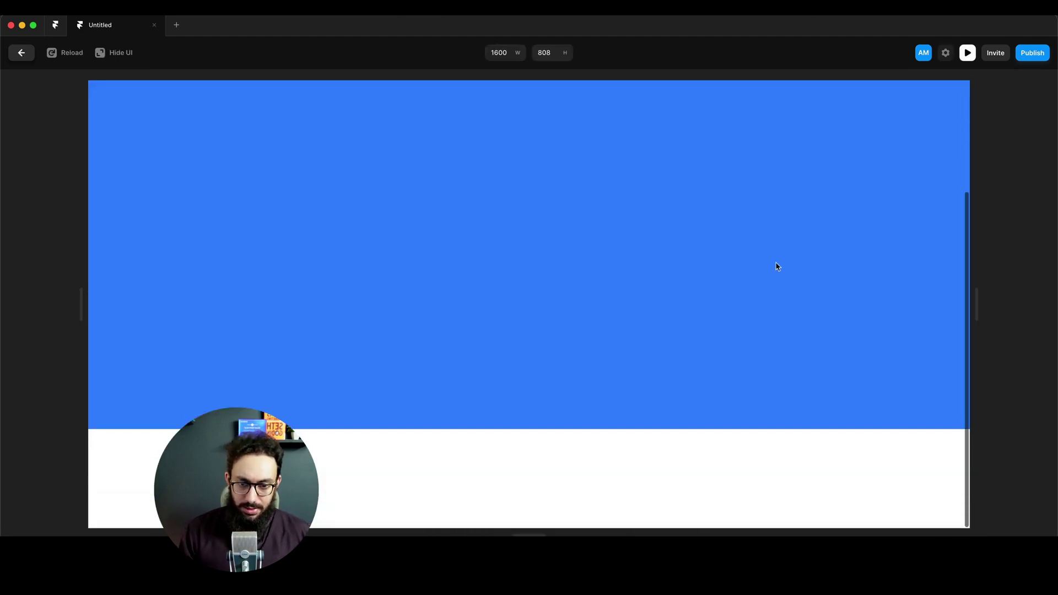
{"action": "key", "text": "Escape"}
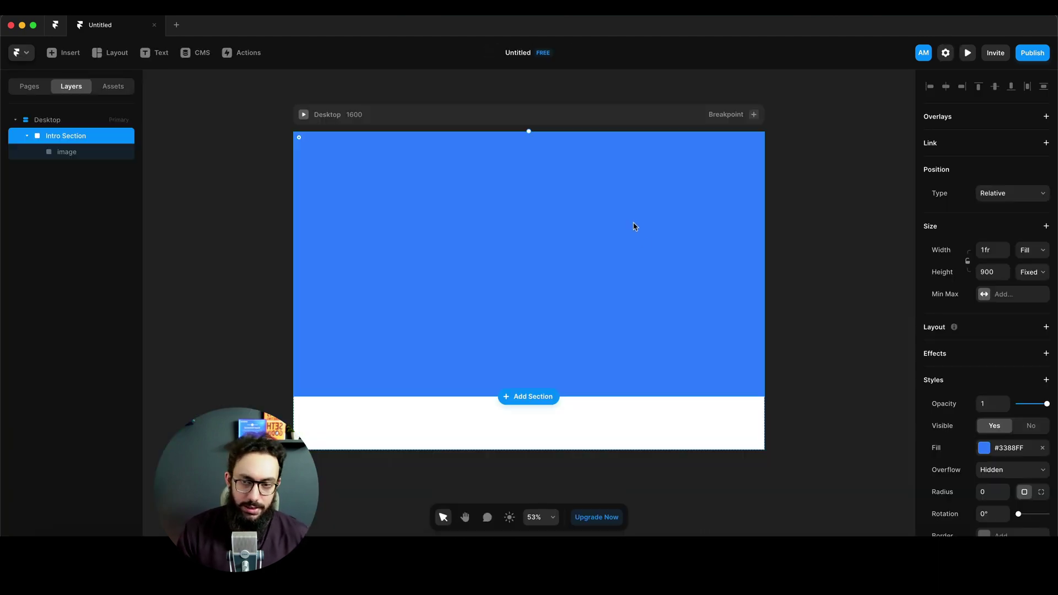
Step: Rename the image layer as Turtle and centre it horizontally and vertically in the Intro Section
{"action": "left_click", "coordinate": [109, 154]}
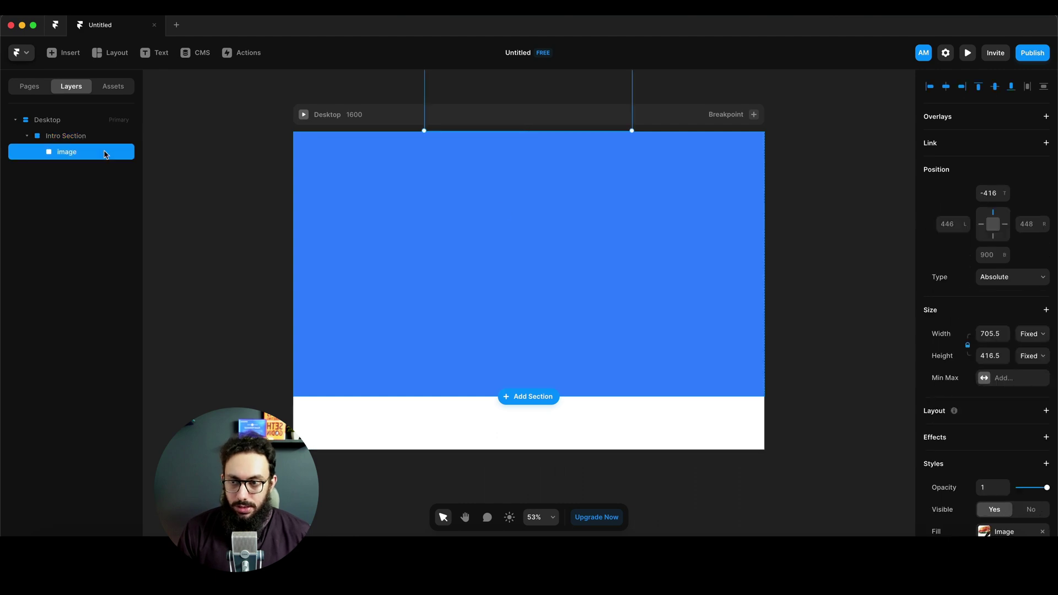
{"action": "key", "text": "super+r"}
{"action": "type", "text": "Tu"}
{"action": "key", "text": "BackSpace"}
{"action": "type", "text": "urtle"}
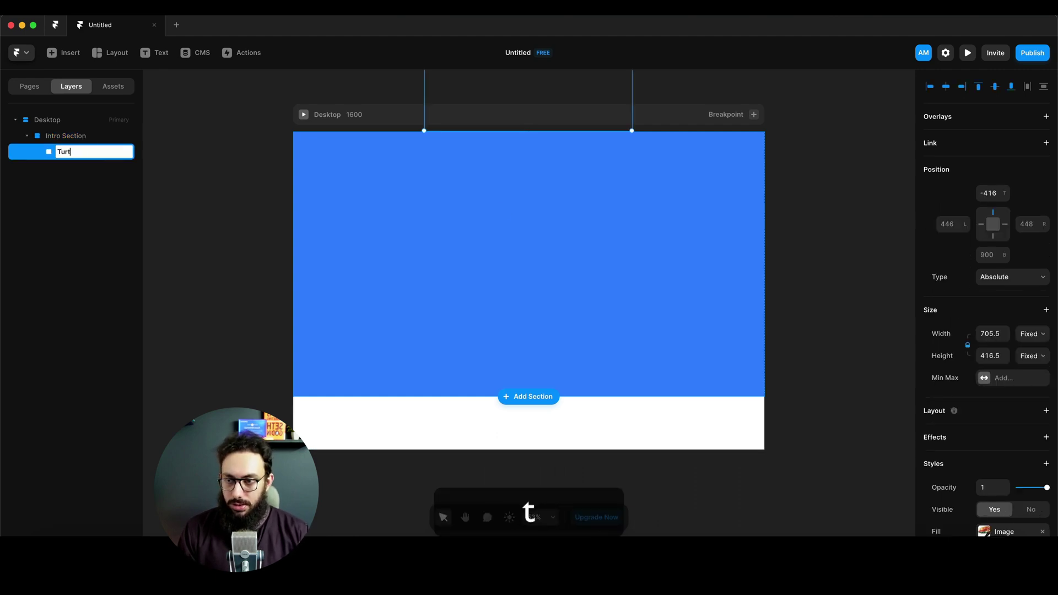
{"action": "key", "text": "Return"}
{"action": "key", "text": "alt+h"}
{"action": "key", "text": "alt+v"}
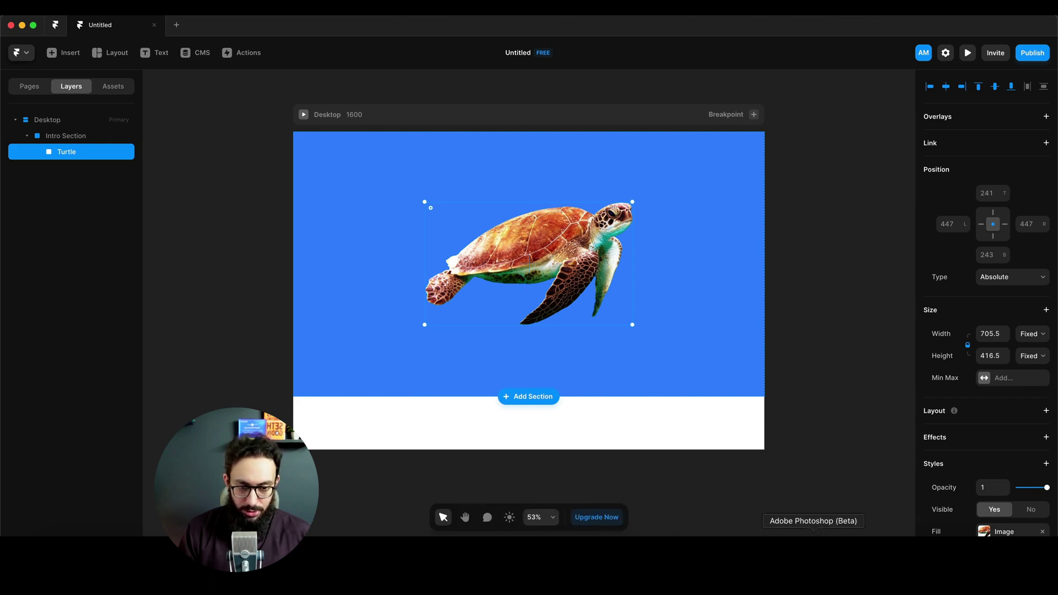
Step: Copy the cut-out reef.png image in Photoshop and paste it onto the Desktop page in Framer
{"action": "left_click", "coordinate": [814, 551]}
{"action": "left_click", "coordinate": [112, 55]}
{"action": "key", "text": "cmd+d"}
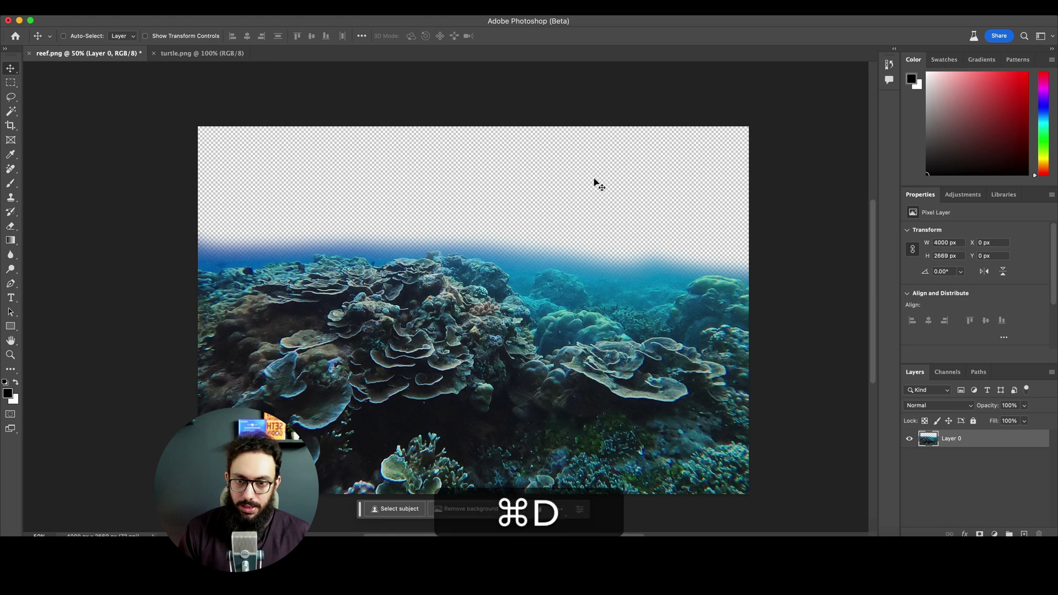
{"action": "key", "text": "cmd+c"}
{"action": "key", "text": "cmd+Tab"}
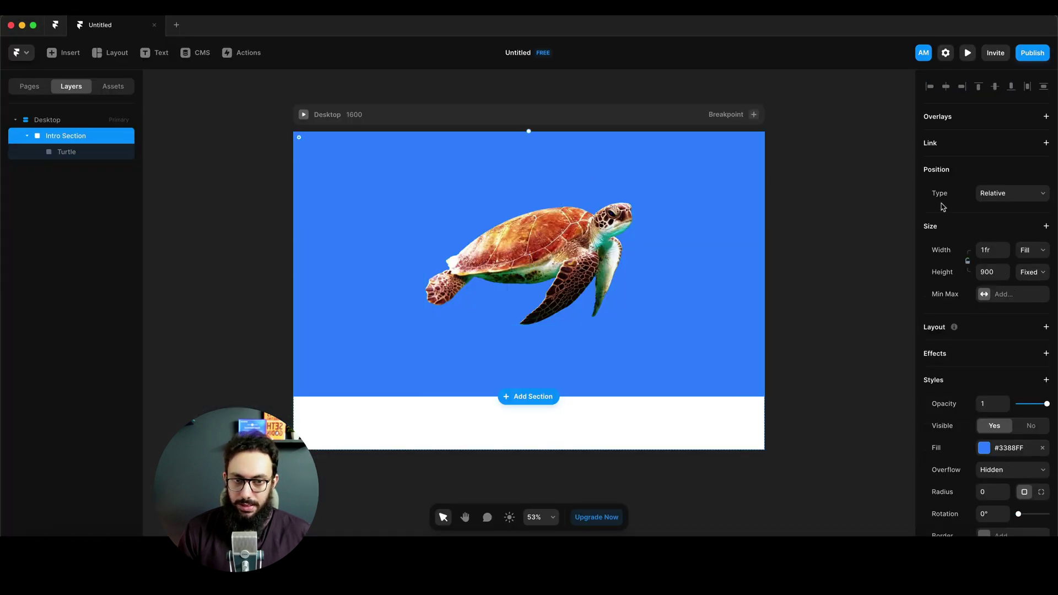
{"action": "left_click", "coordinate": [808, 197]}
{"action": "key", "text": "cmd+v"}
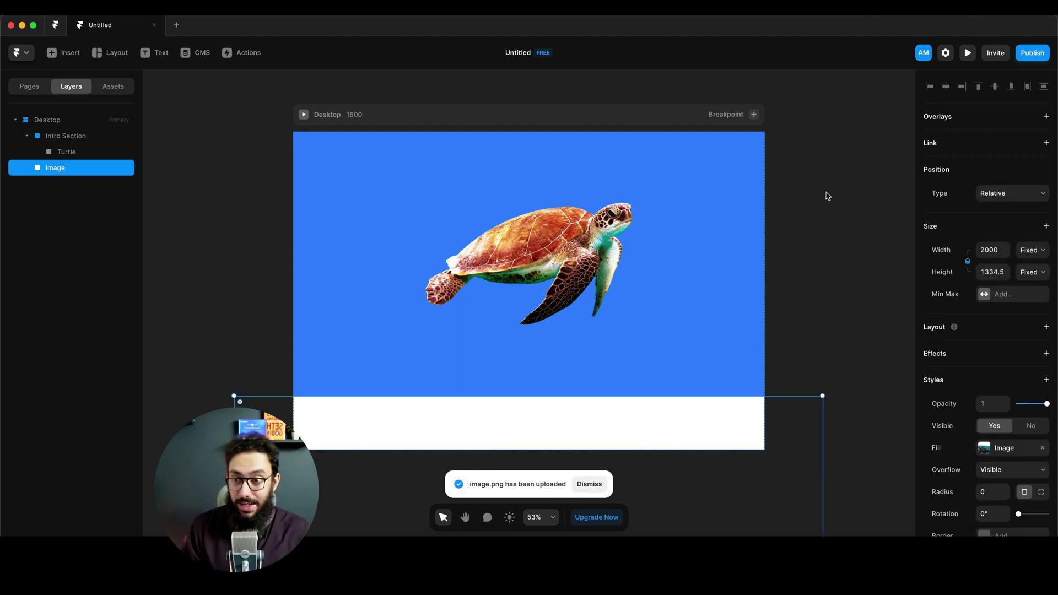
Step: Nest the reef image in the Intro Section above the Turtle layer, aligned to the section's bottom edge and centred horizontally
{"action": "scroll", "coordinate": [218, 99], "scroll_direction": "left", "scroll_amount": 1}
{"action": "left_click_drag", "start_coordinate": [100, 145], "coordinate": [95, 148]}
{"action": "key", "text": "alt+s"}
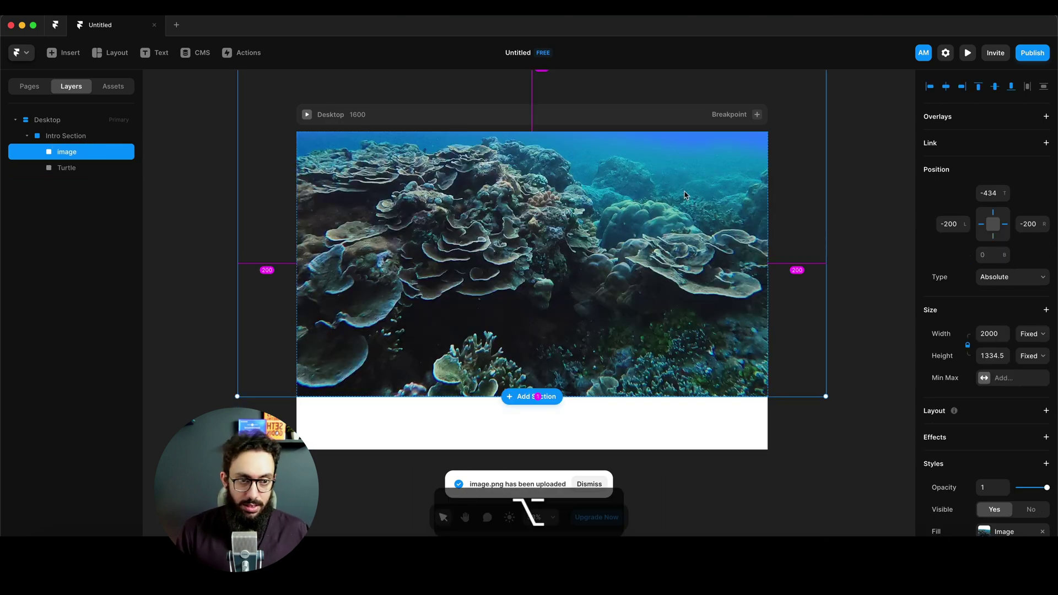
{"action": "key", "text": "alt+d"}
{"action": "key", "text": "alt+h"}
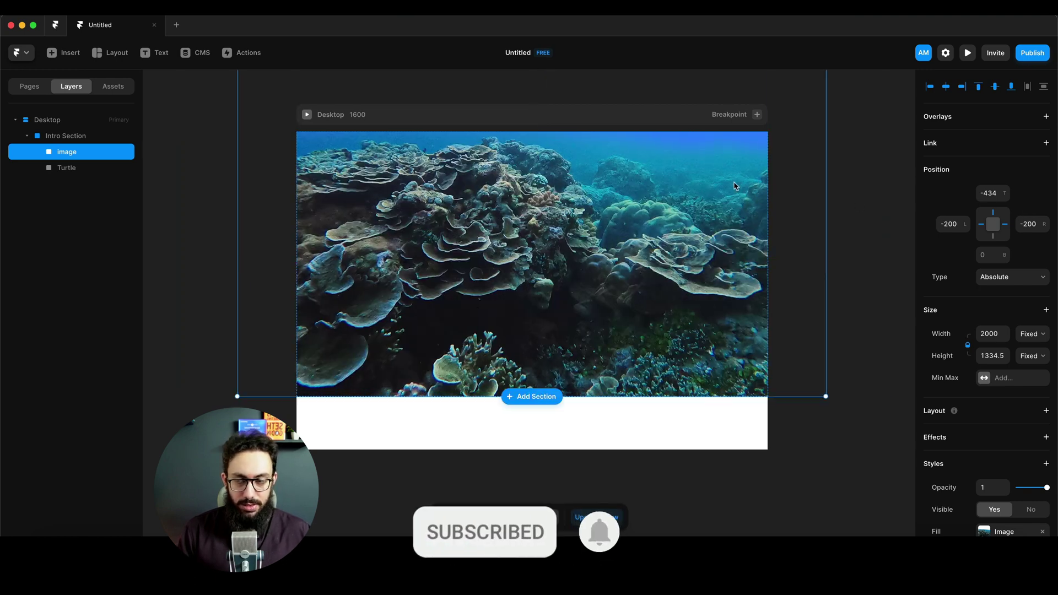
Step: Move the reef image down until its top edge sits about 131 px below the Intro Section's top
{"action": "key", "text": "ctrl"}
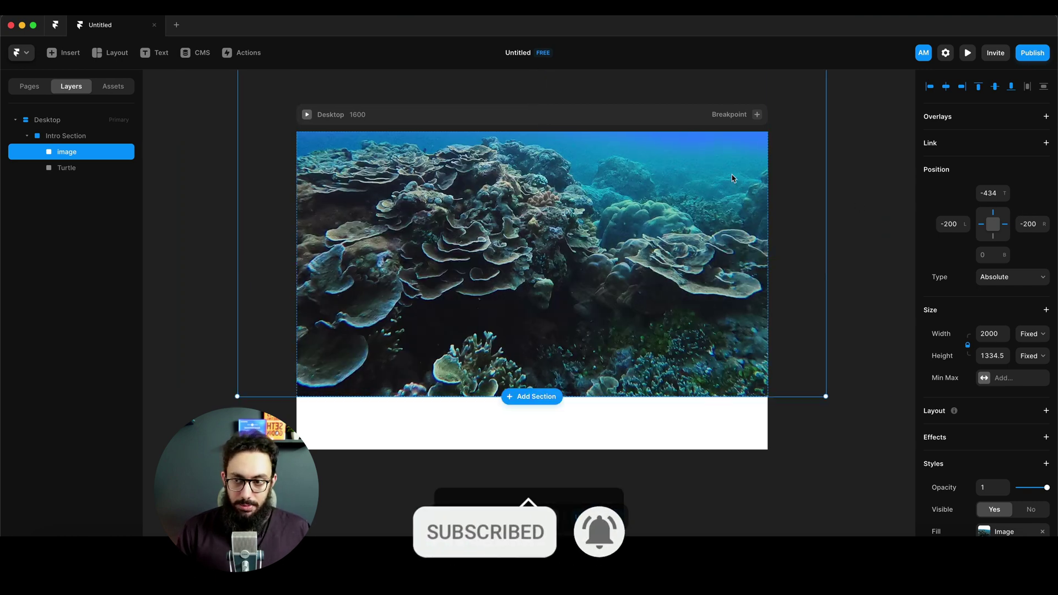
{"action": "left_click_drag", "start_coordinate": [731, 178], "coordinate": [716, 327]}
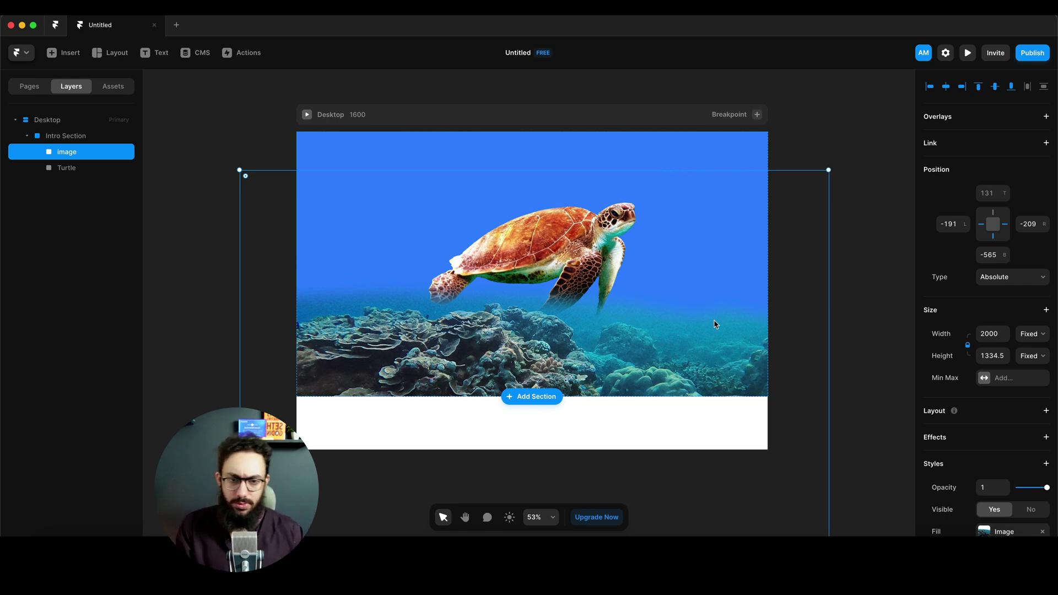
{"action": "left_click", "coordinate": [668, 153]}
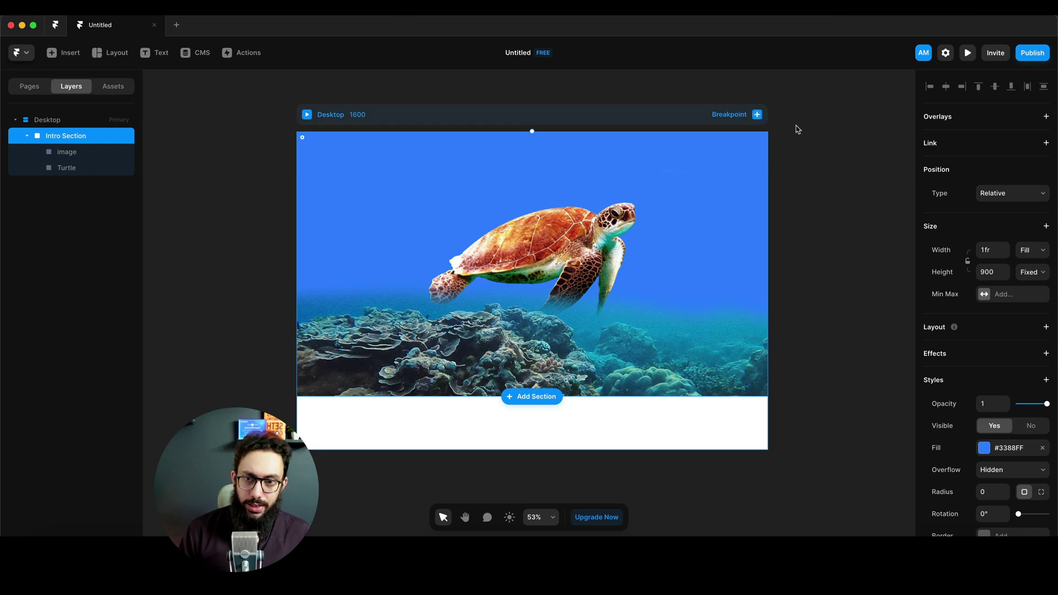
{"action": "left_click", "coordinate": [841, 128]}
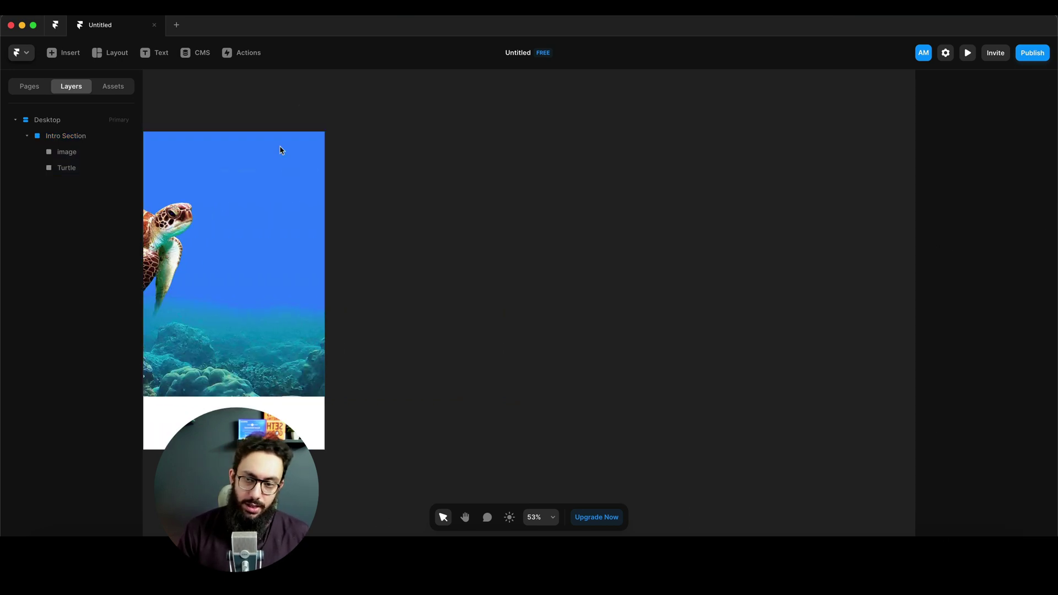
Step: Rename the reef image layer as Reef and lock it
{"action": "left_click", "coordinate": [524, 226]}
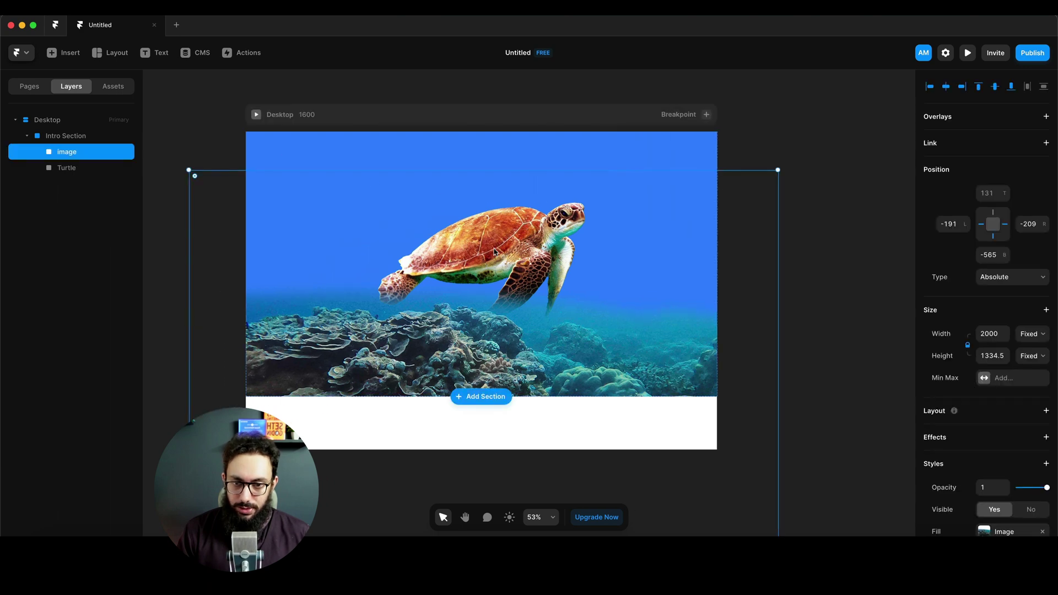
{"action": "key", "text": "super+r"}
{"action": "type", "text": "Reef"}
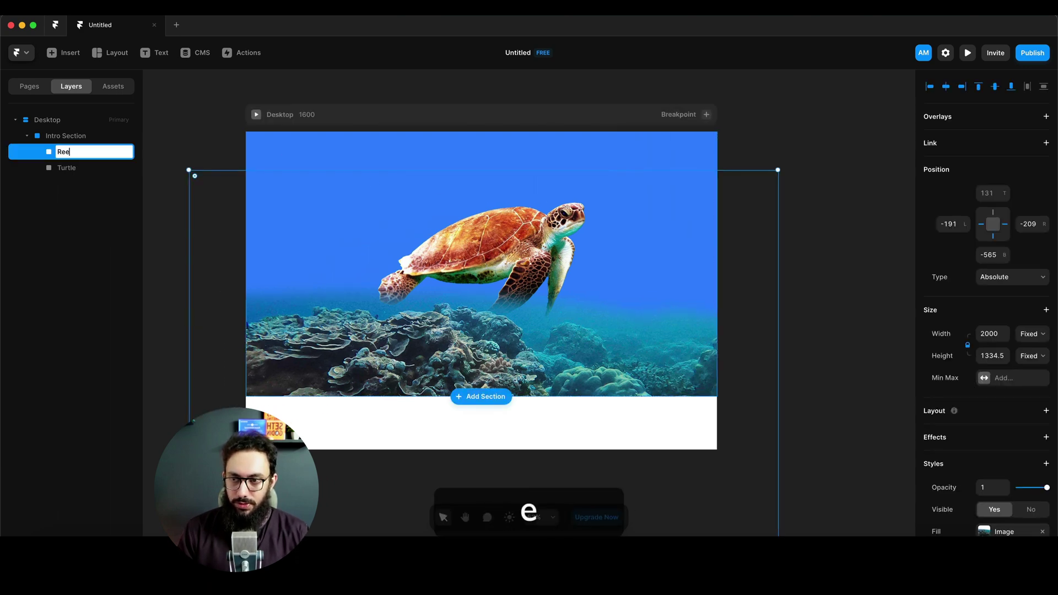
{"action": "key", "text": "super+Return"}
{"action": "key", "text": "super+l"}
Step: Scale the turtle down to well under half its size and place it above the reef in the section's right part
{"action": "left_click", "coordinate": [486, 261]}
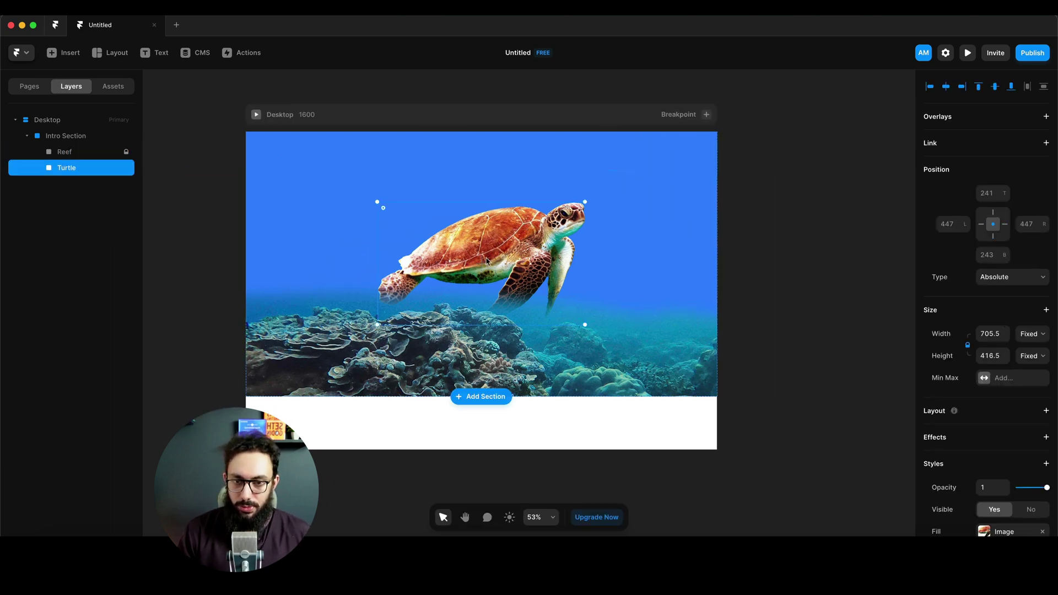
{"action": "left_click_drag", "start_coordinate": [376, 325], "coordinate": [496, 262]}
{"action": "left_click_drag", "start_coordinate": [563, 226], "coordinate": [645, 236]}
{"action": "left_click", "coordinate": [842, 220]}
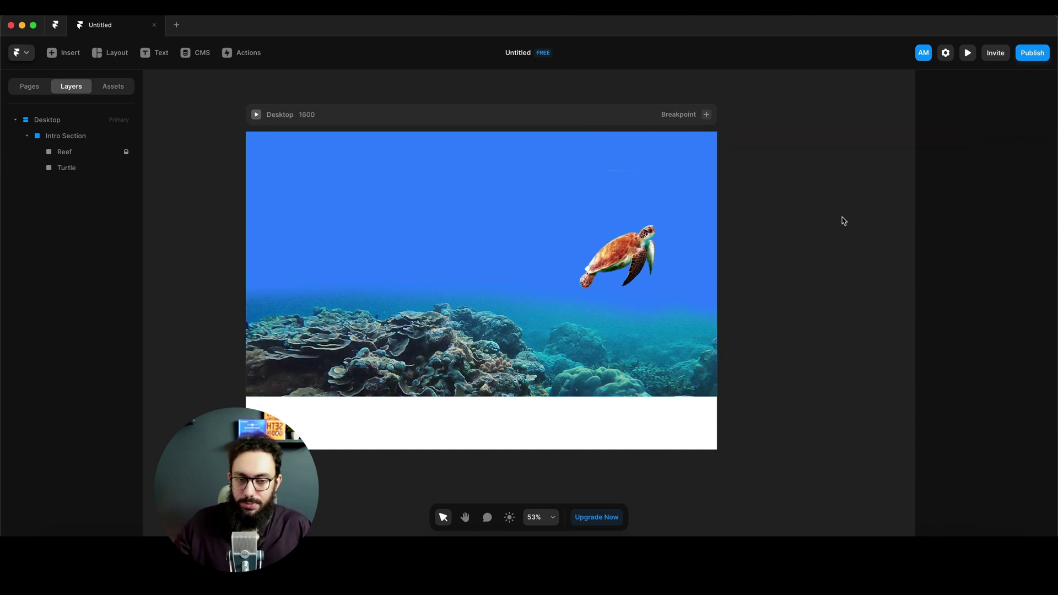
Step: Insert a Video element into the Intro Section and stretch it to cover the whole section at 1600 × 900
{"action": "left_click", "coordinate": [564, 257]}
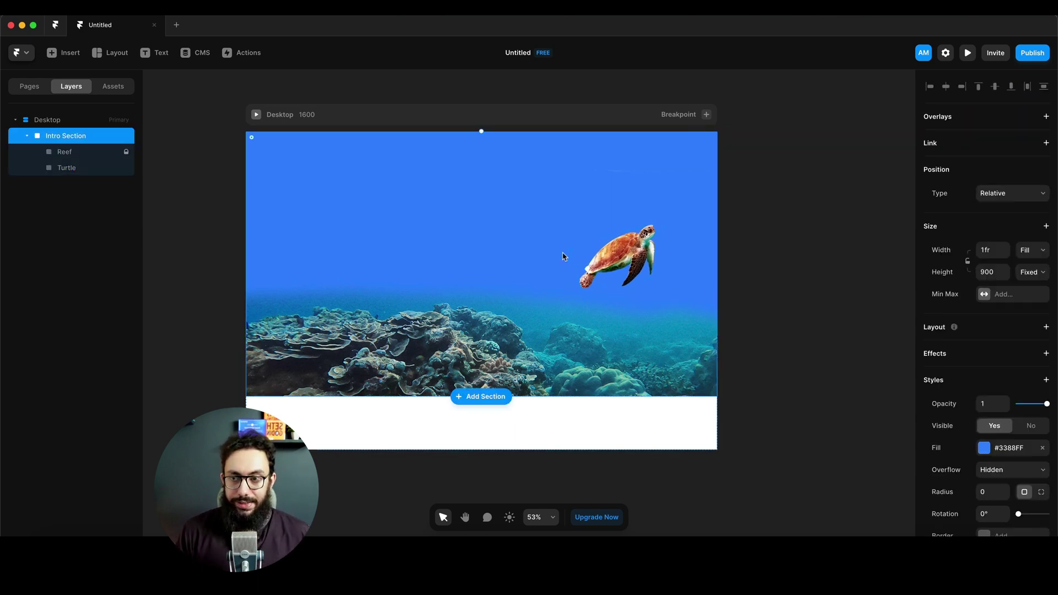
{"action": "scroll", "coordinate": [449, 203], "scroll_direction": "left", "scroll_amount": 1}
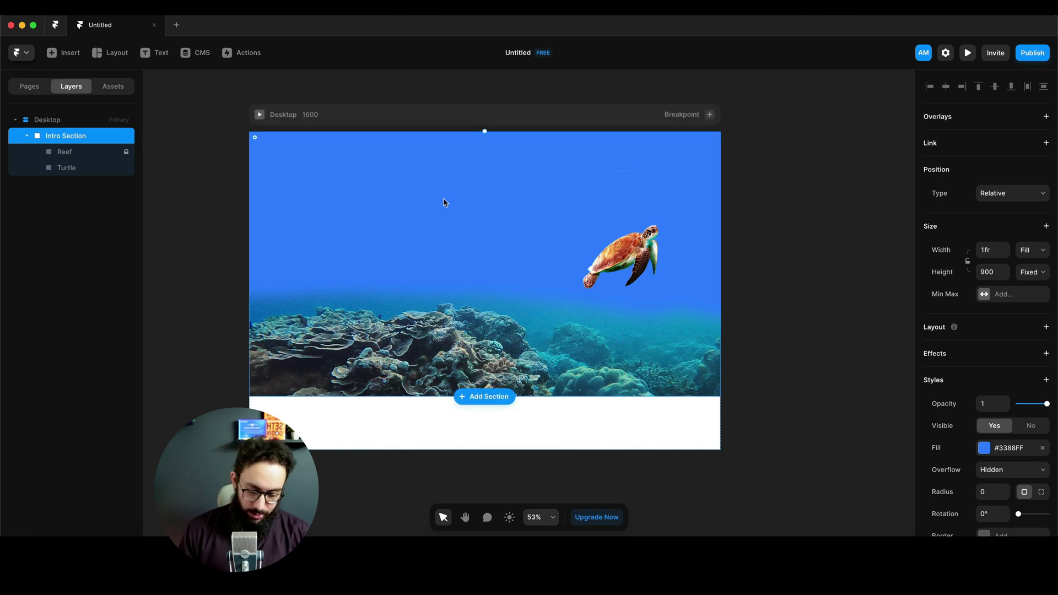
{"action": "type", "text": "ivideo"}
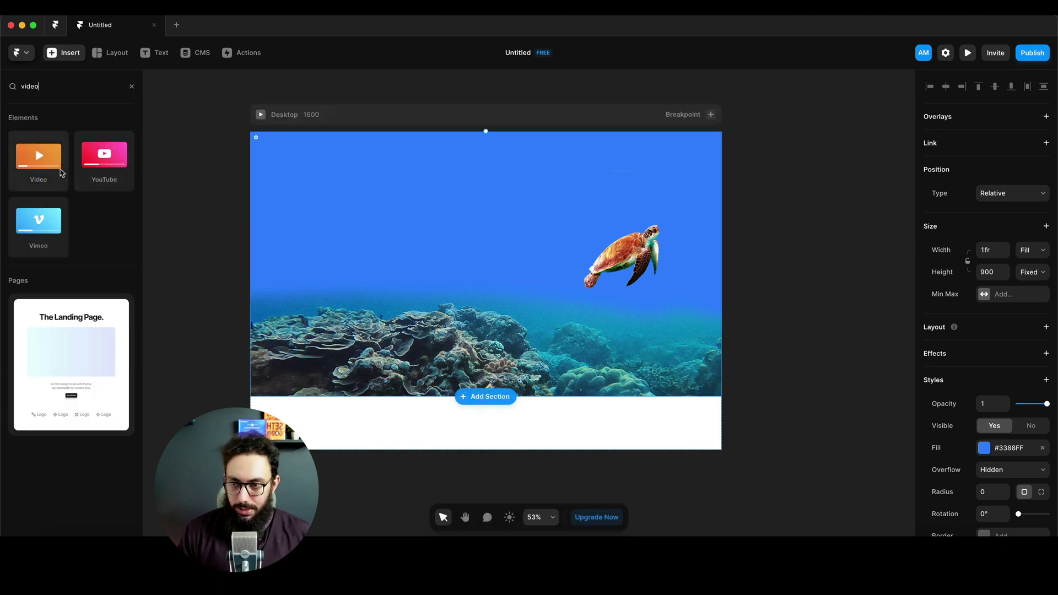
{"action": "left_click_drag", "start_coordinate": [61, 173], "coordinate": [443, 217]}
{"action": "key", "text": "alt+a"}
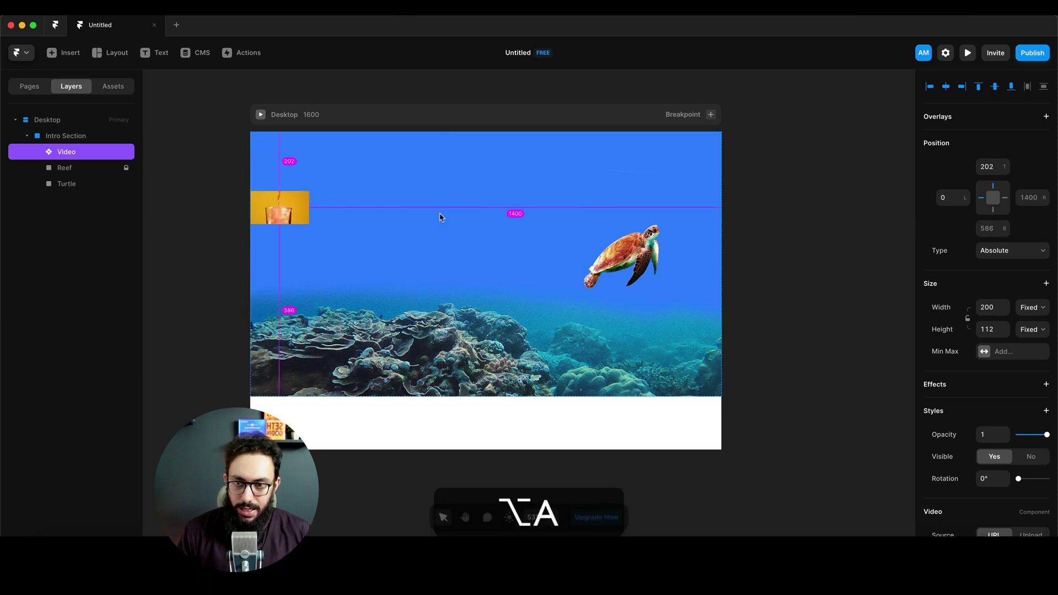
{"action": "key", "text": "alt+w"}
{"action": "left_click_drag", "start_coordinate": [309, 164], "coordinate": [719, 395]}
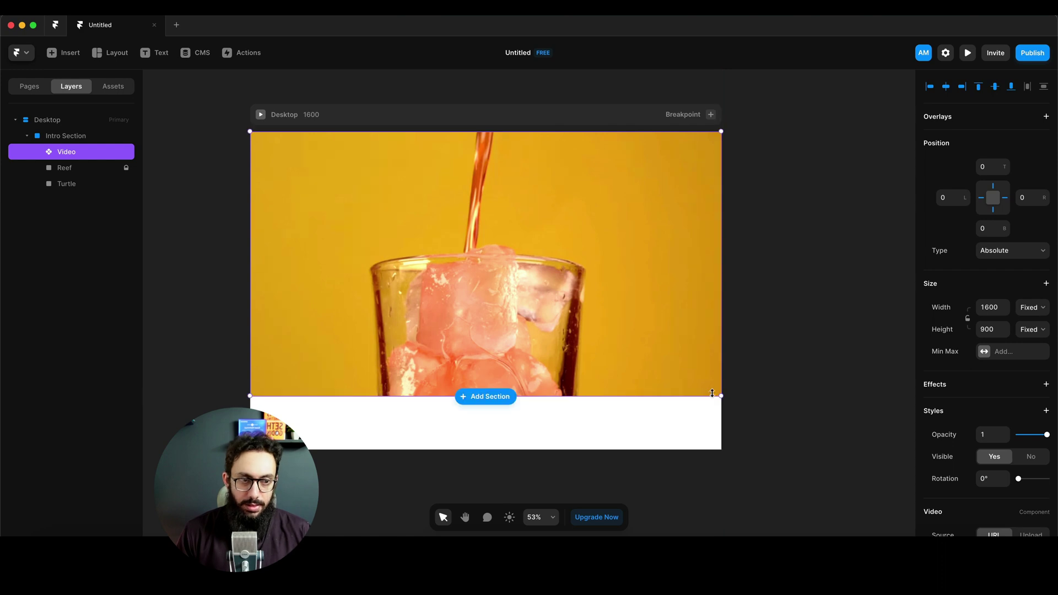
Step: Switch the video's source to Upload and load the file underwater_-_26830 (540p) (1).mp4
{"action": "scroll", "coordinate": [1036, 386], "scroll_direction": "down", "scroll_amount": 5}
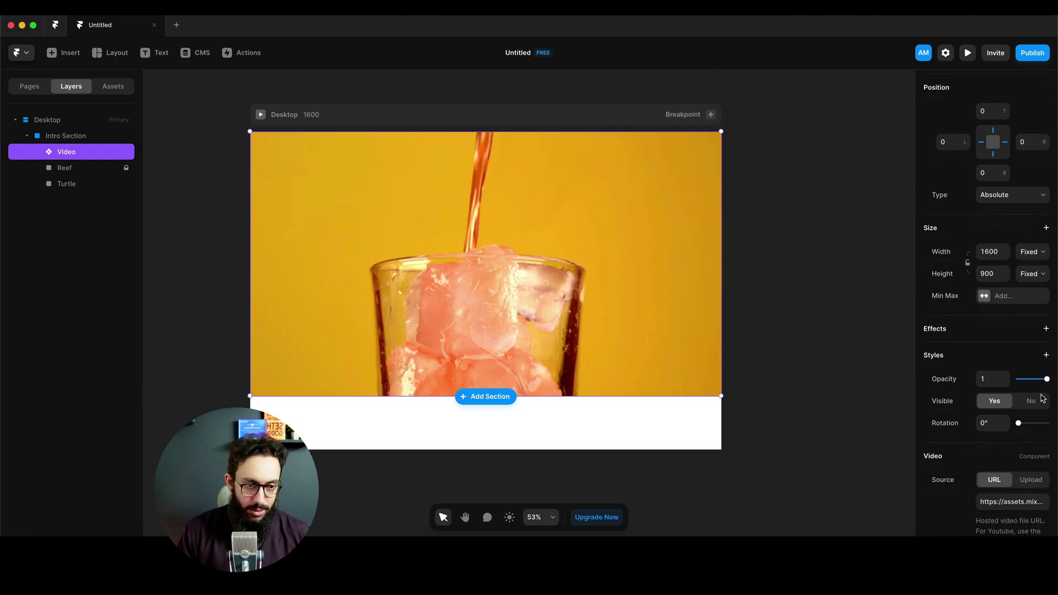
{"action": "left_click", "coordinate": [1031, 373]}
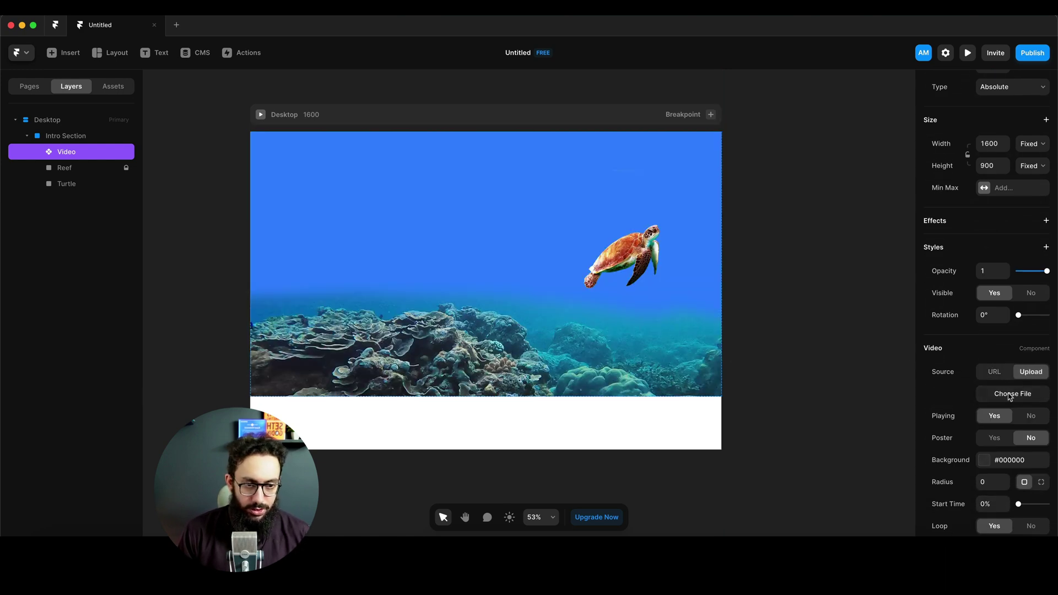
{"action": "left_click", "coordinate": [1010, 395]}
{"action": "double_click", "coordinate": [451, 238]}
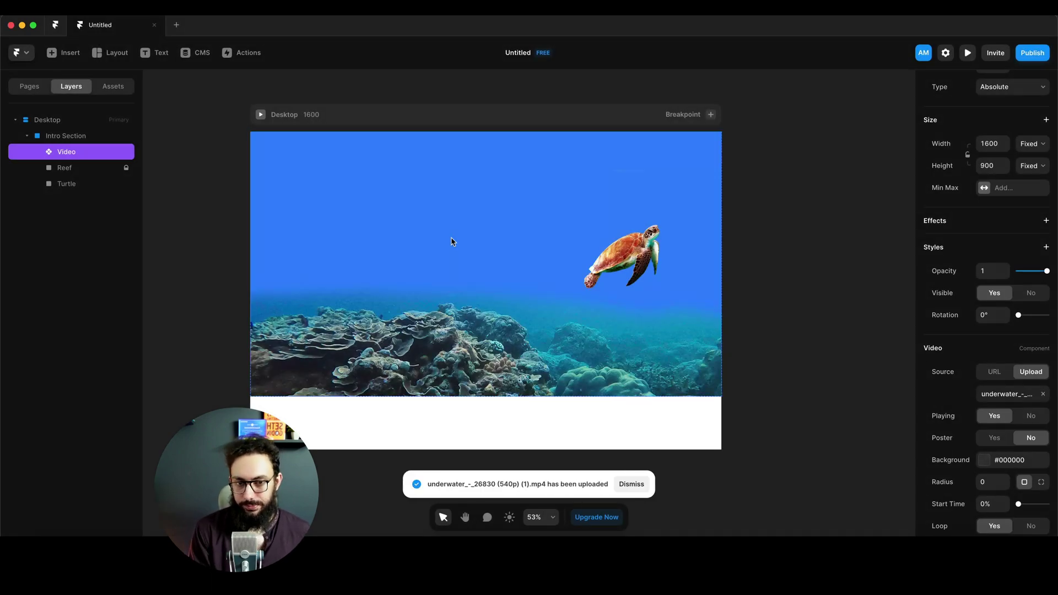
Step: Send the Video layer behind both the Reef and Turtle layers
{"action": "key", "text": "super+bracketleft"}
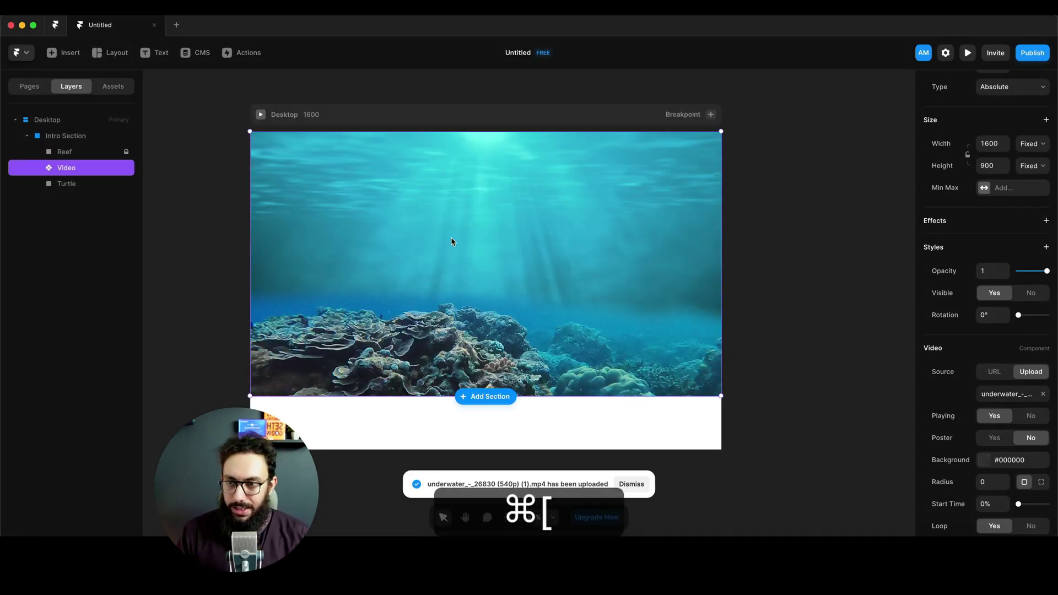
{"action": "key", "text": "super+bracketleft"}
{"action": "left_click", "coordinate": [779, 296]}
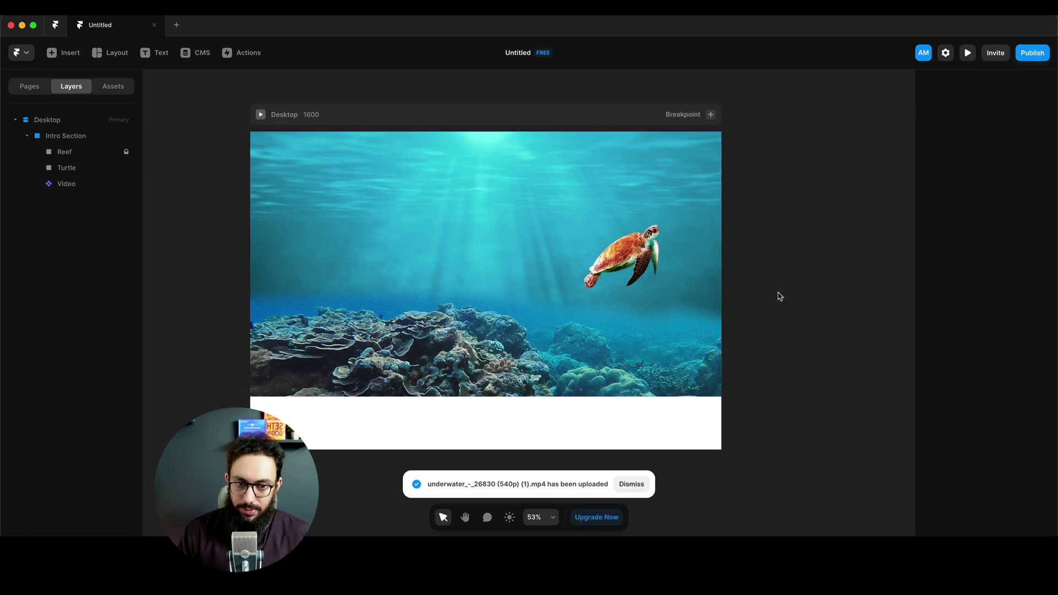
{"action": "left_click", "coordinate": [358, 331]}
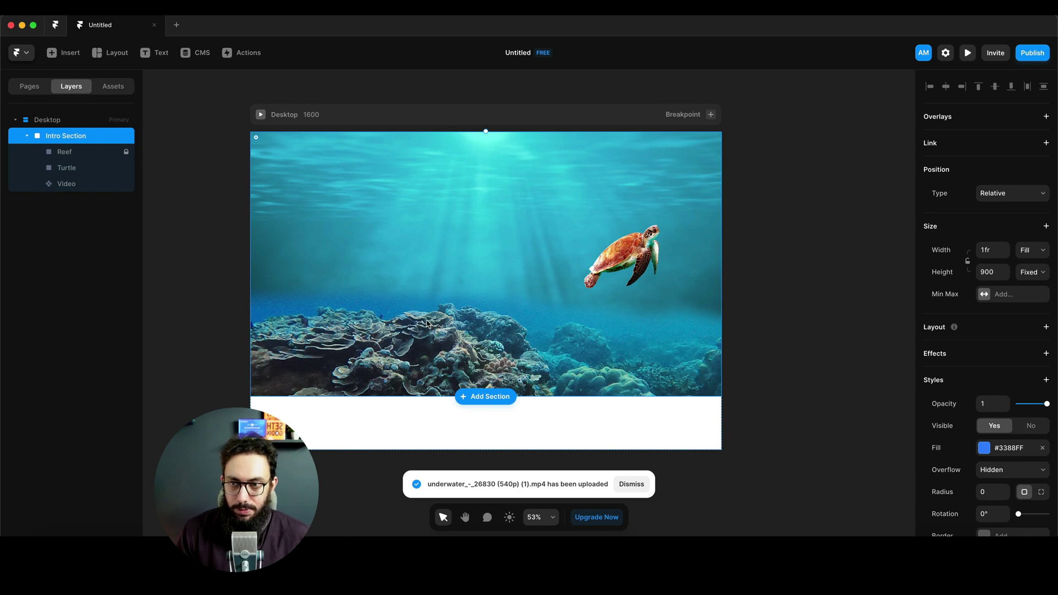
Step: Preview the page with the video playing behind the reef and turtle, and return to the canvas
{"action": "key", "text": "super+p"}
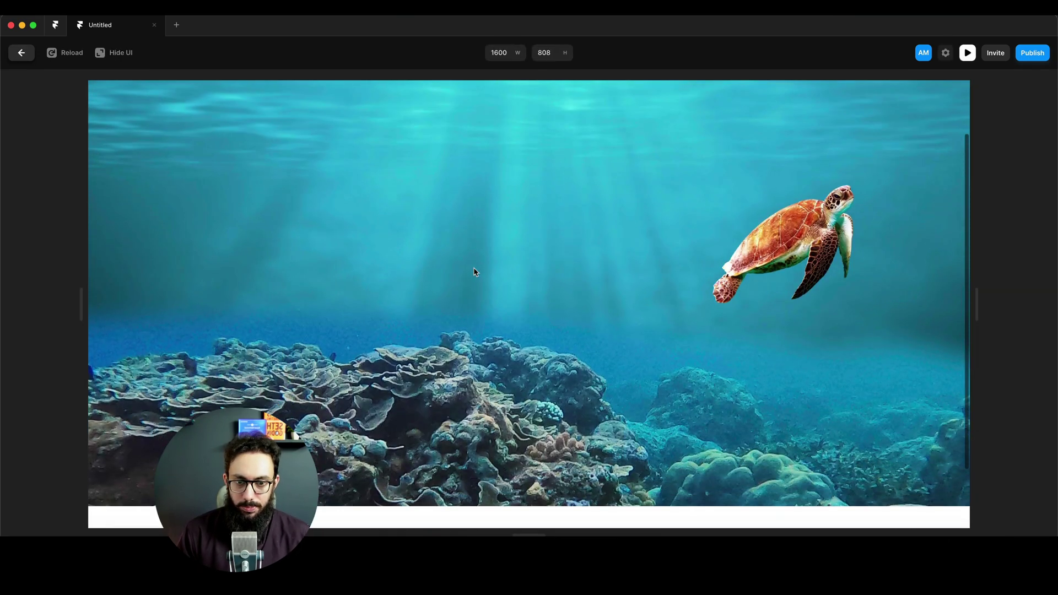
{"action": "key", "text": "Escape"}
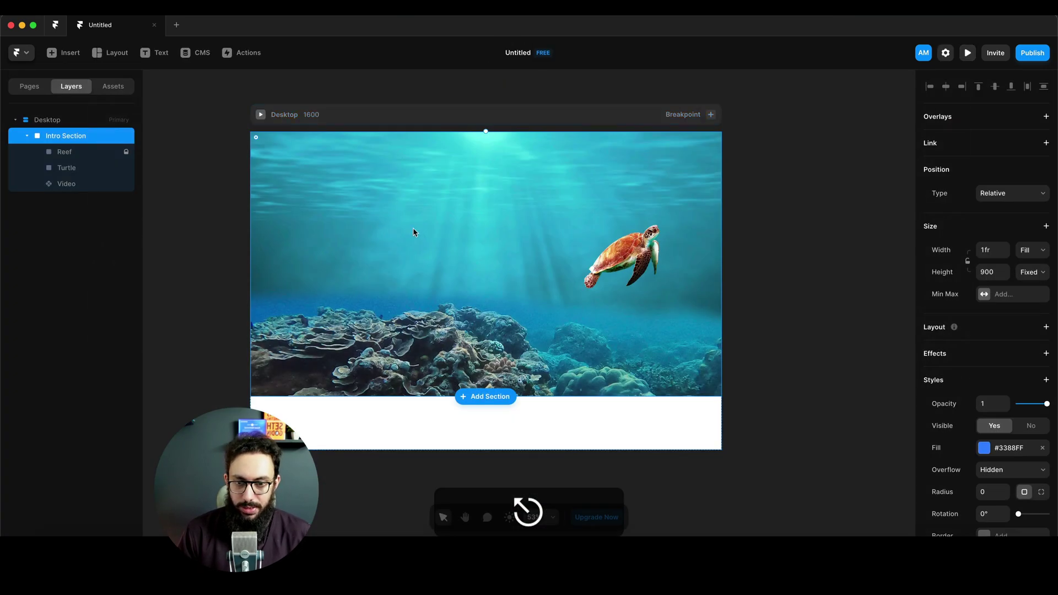
{"action": "key", "text": "Escape"}
Step: Add a Hue filter to the Reef layer and shift it to 341° so its blue matches the teal water
{"action": "left_click", "coordinate": [67, 154]}
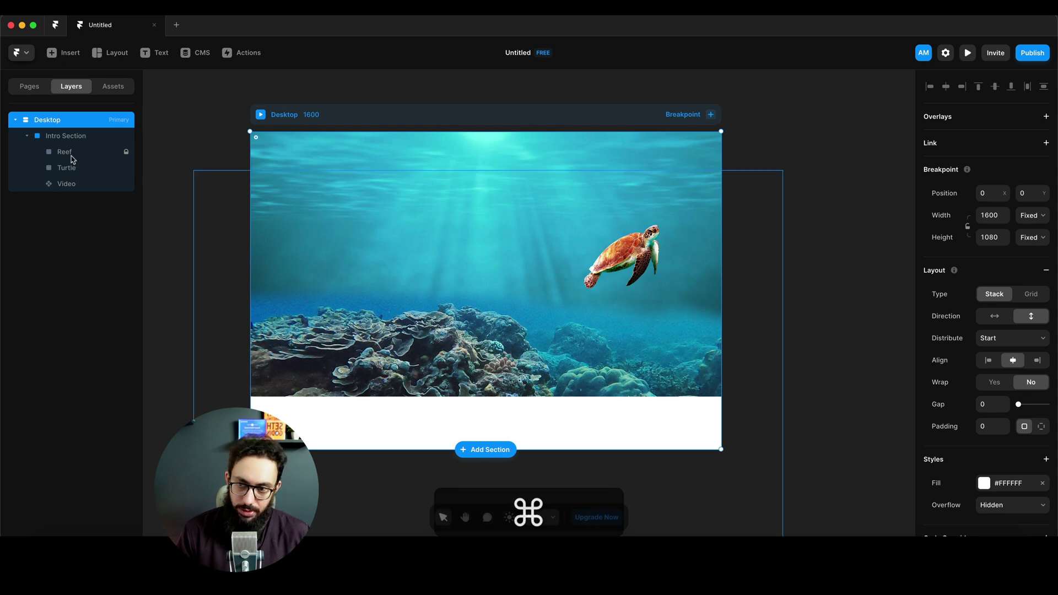
{"action": "scroll", "coordinate": [993, 344], "scroll_direction": "down", "scroll_amount": 3}
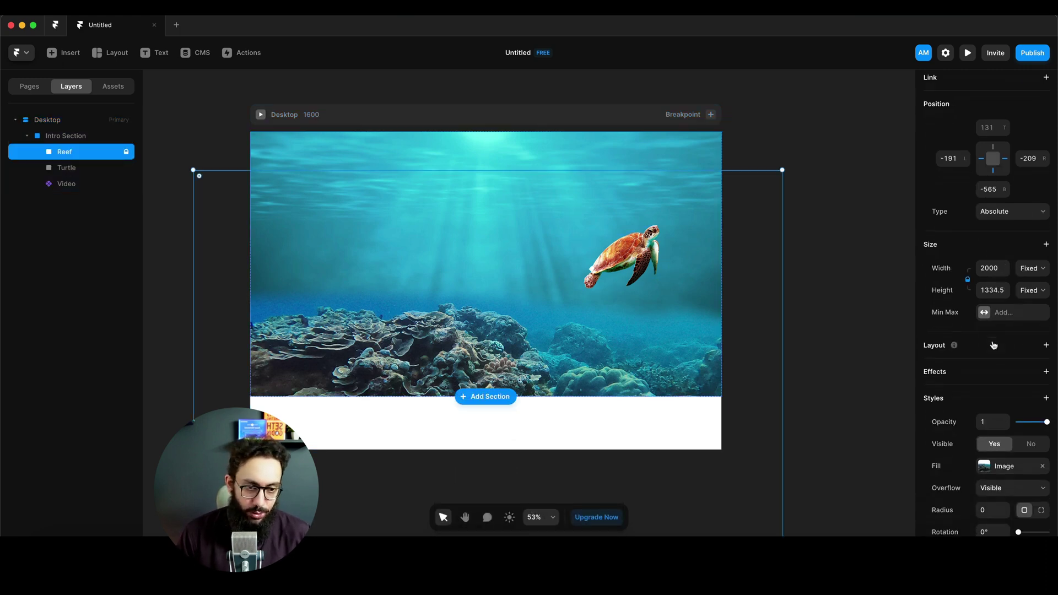
{"action": "left_click", "coordinate": [1044, 398]}
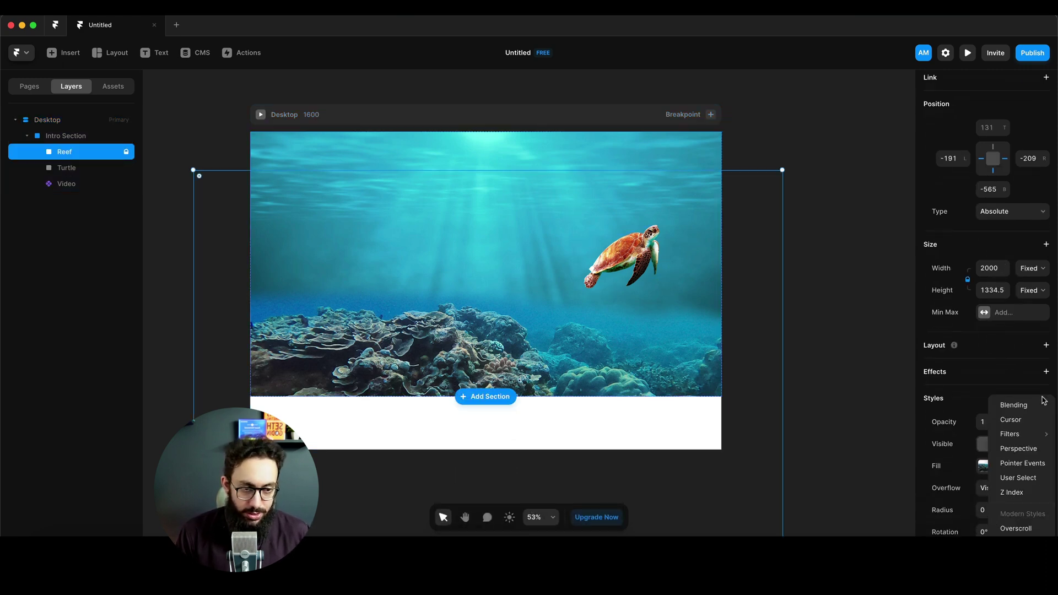
{"action": "mouse_move", "coordinate": [1019, 433]}
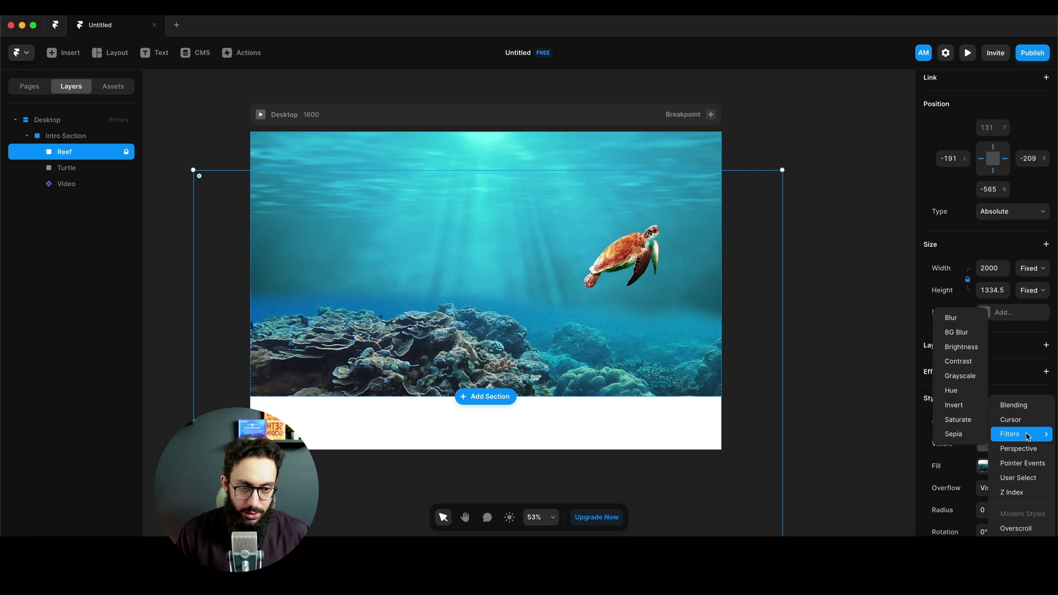
{"action": "left_click", "coordinate": [965, 391]}
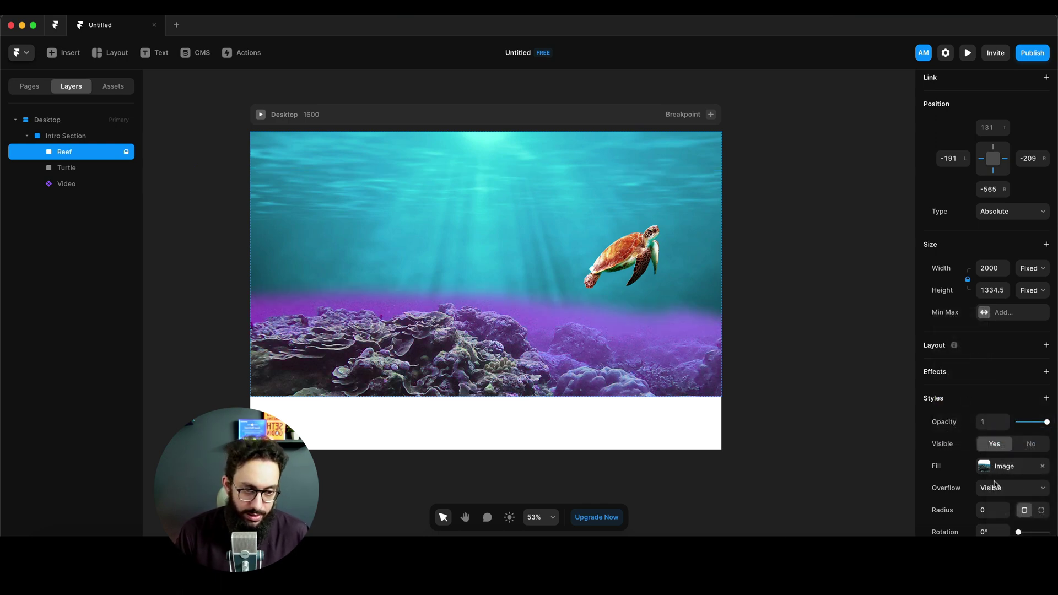
{"action": "scroll", "coordinate": [997, 479], "scroll_direction": "down", "scroll_amount": 7}
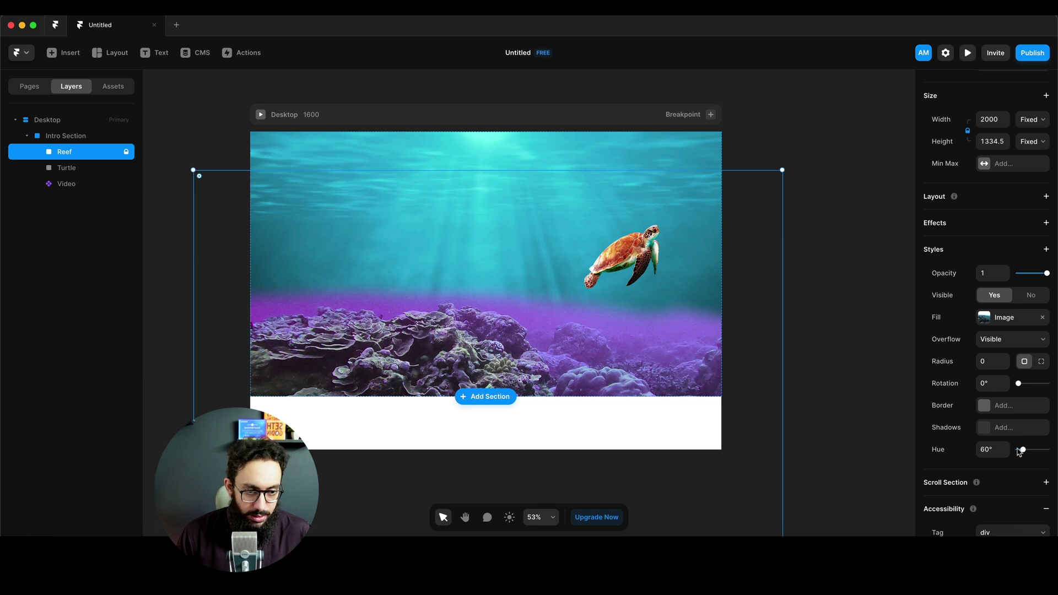
{"action": "left_click_drag", "start_coordinate": [1036, 450], "coordinate": [1055, 449]}
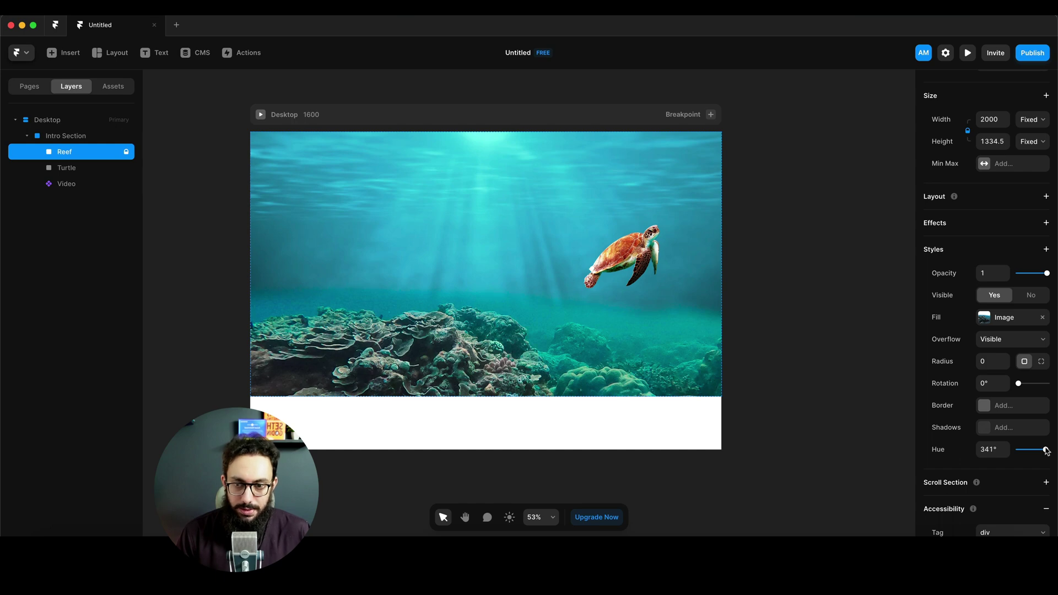
Step: Preview the page and scroll through it to compare the reef's tint with the background video
{"action": "key", "text": "super+p"}
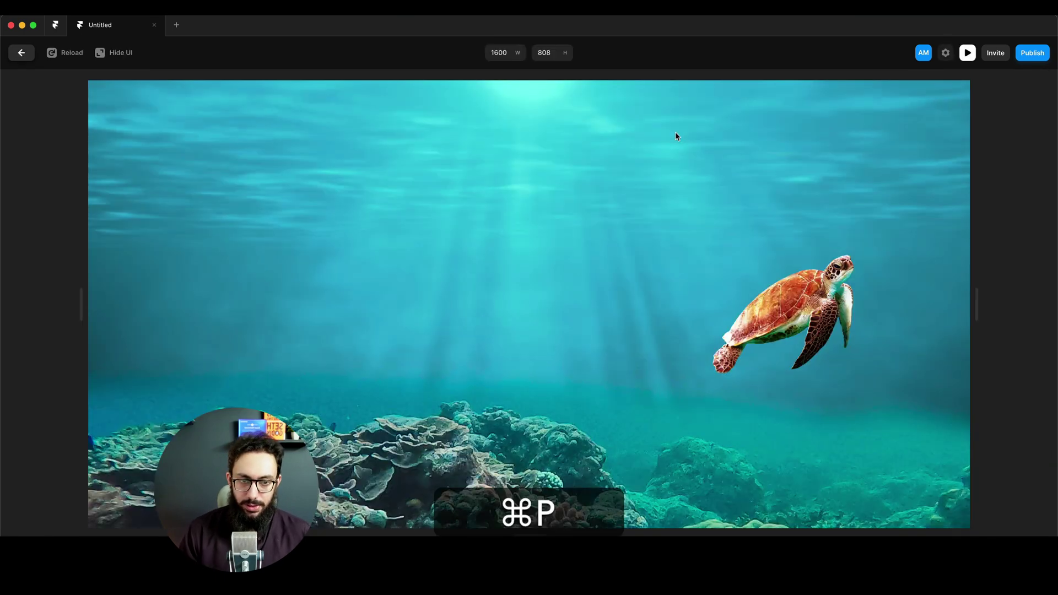
{"action": "scroll", "coordinate": [675, 136], "scroll_direction": "up", "scroll_amount": 1}
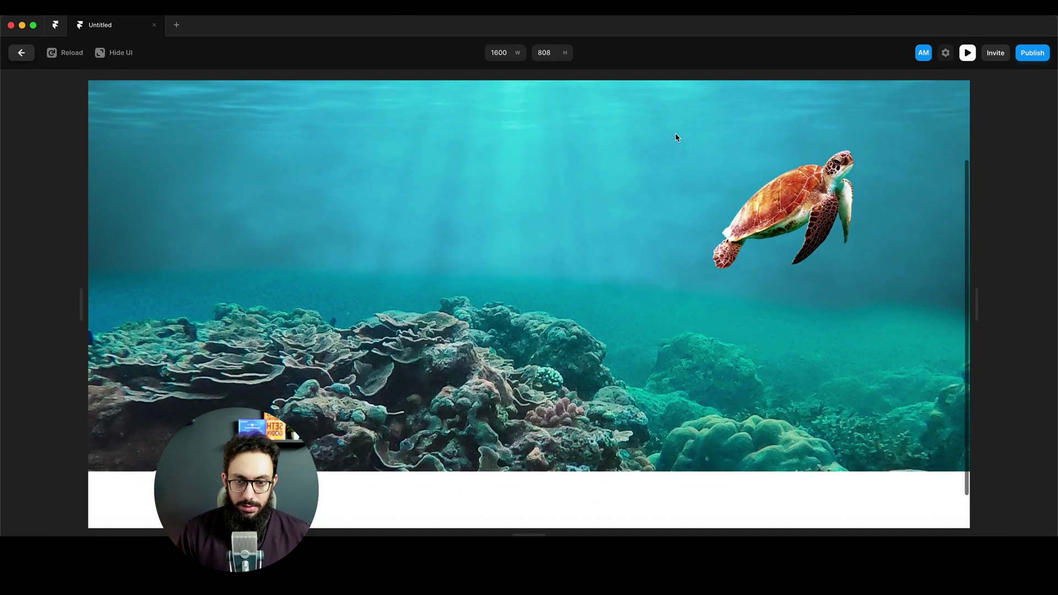
{"action": "scroll", "coordinate": [675, 137], "scroll_direction": "up", "scroll_amount": 3}
{"action": "key", "text": "Escape"}
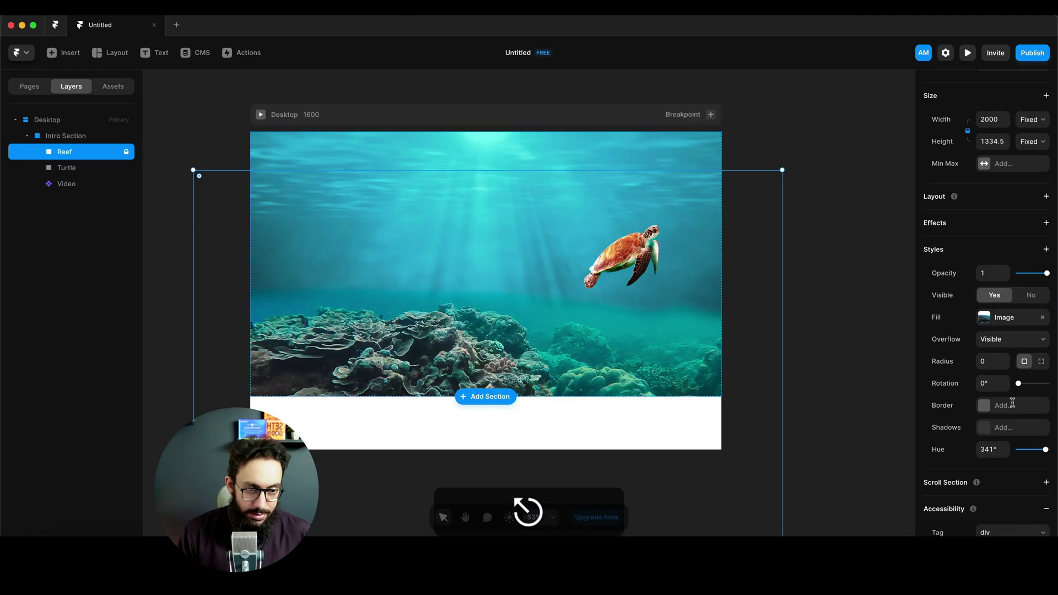
Step: Set the reef's hue to 346° and check how it blends with the video in the preview
{"action": "left_click_drag", "start_coordinate": [1045, 451], "coordinate": [1045, 450]}
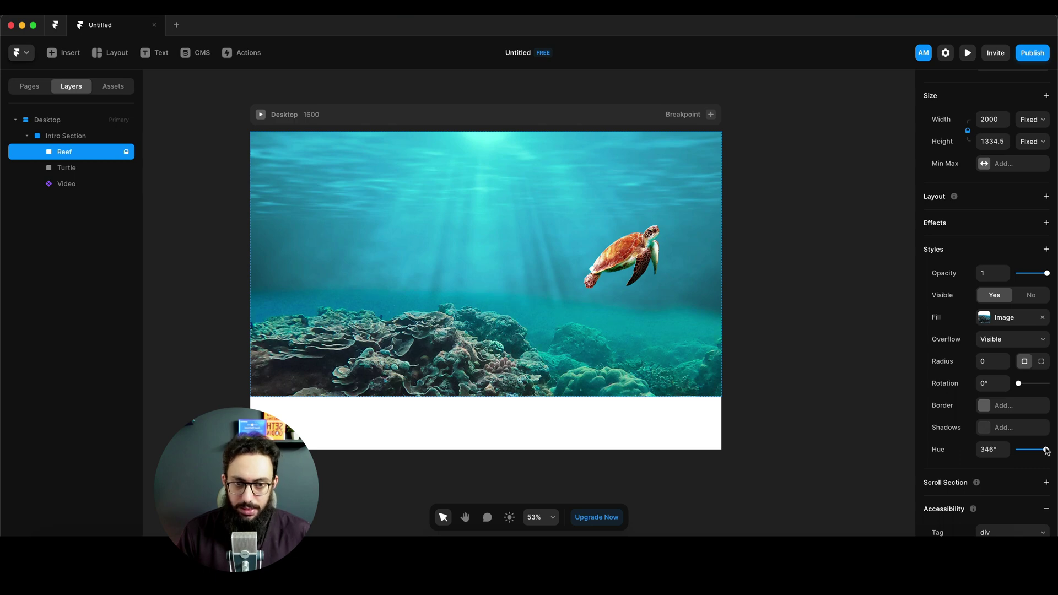
{"action": "key", "text": "super+p"}
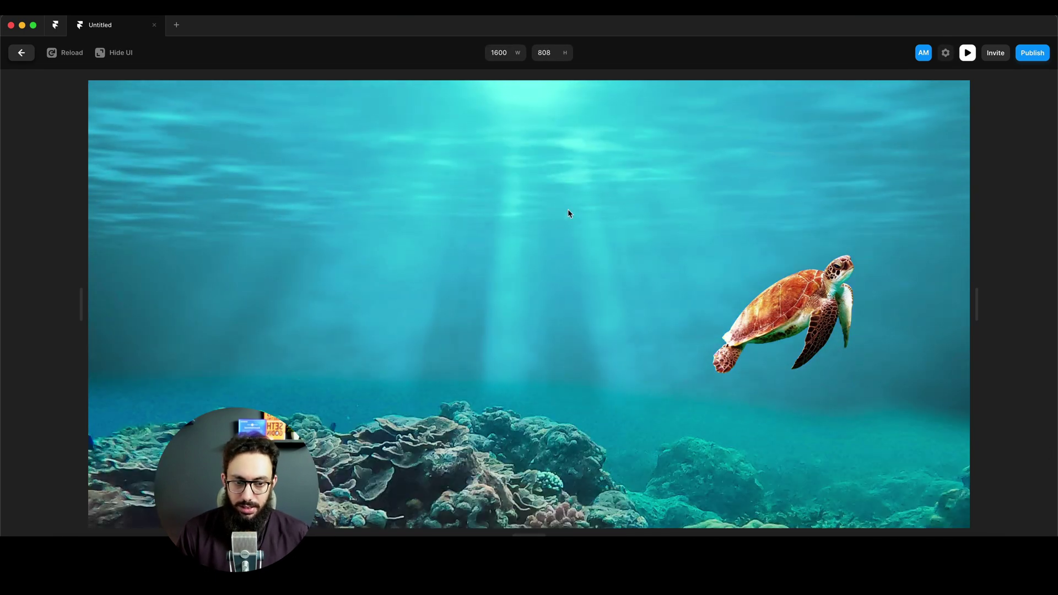
{"action": "scroll", "coordinate": [568, 208], "scroll_direction": "down", "scroll_amount": 2}
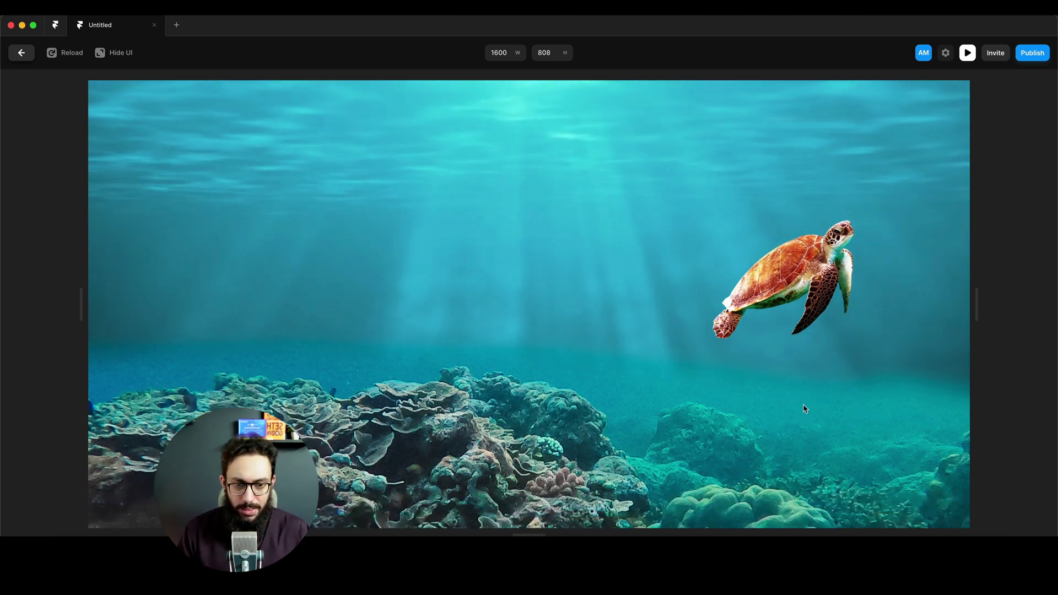
{"action": "scroll", "coordinate": [805, 408], "scroll_direction": "down", "scroll_amount": 3}
{"action": "scroll", "coordinate": [793, 386], "scroll_direction": "up", "scroll_amount": 3}
{"action": "key", "text": "Escape"}
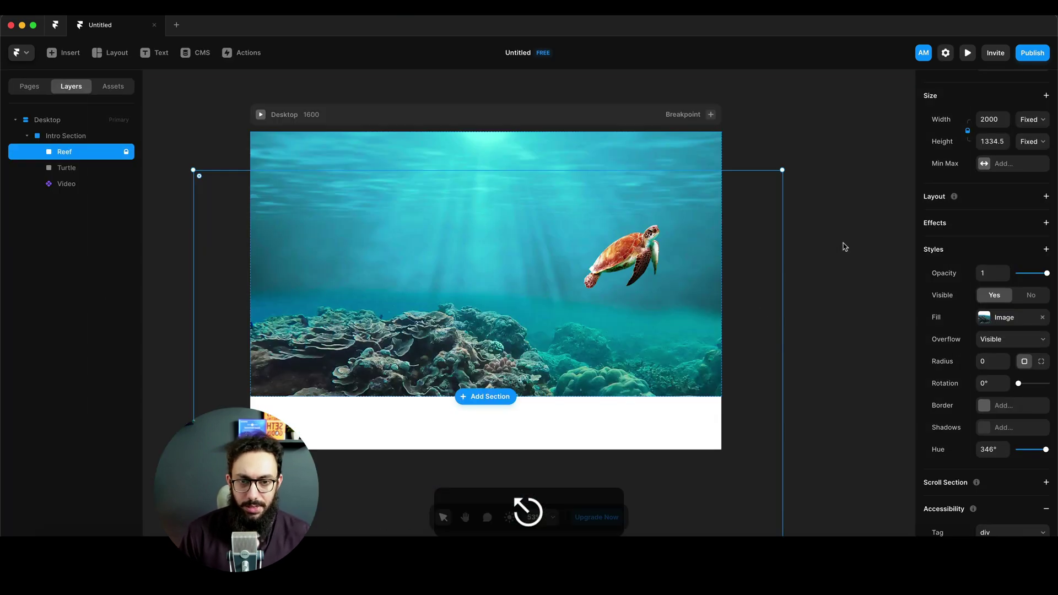
{"action": "left_click", "coordinate": [845, 242]}
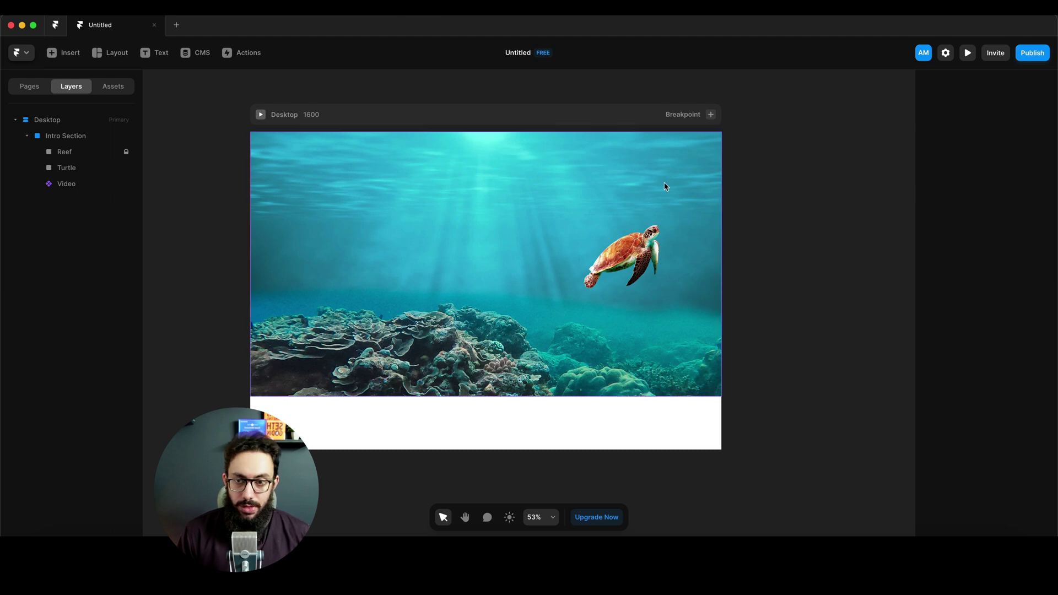
Step: Lock the Video and Turtle layers, toggling the turtle's visibility off and back on
{"action": "key", "text": "super+p"}
{"action": "left_click", "coordinate": [441, 183]}
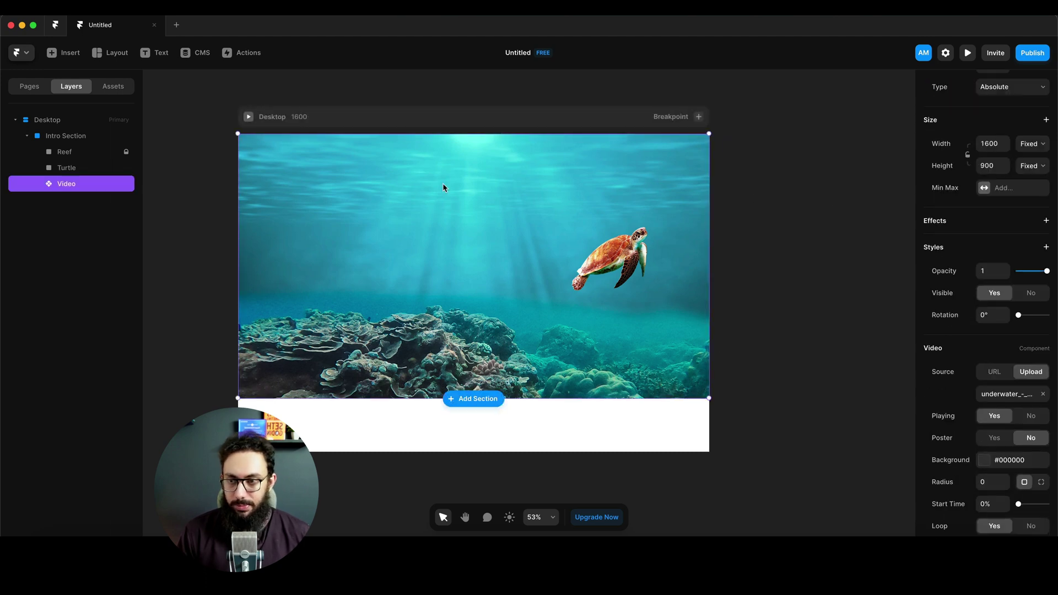
{"action": "key", "text": "super+l"}
{"action": "left_click", "coordinate": [107, 172]}
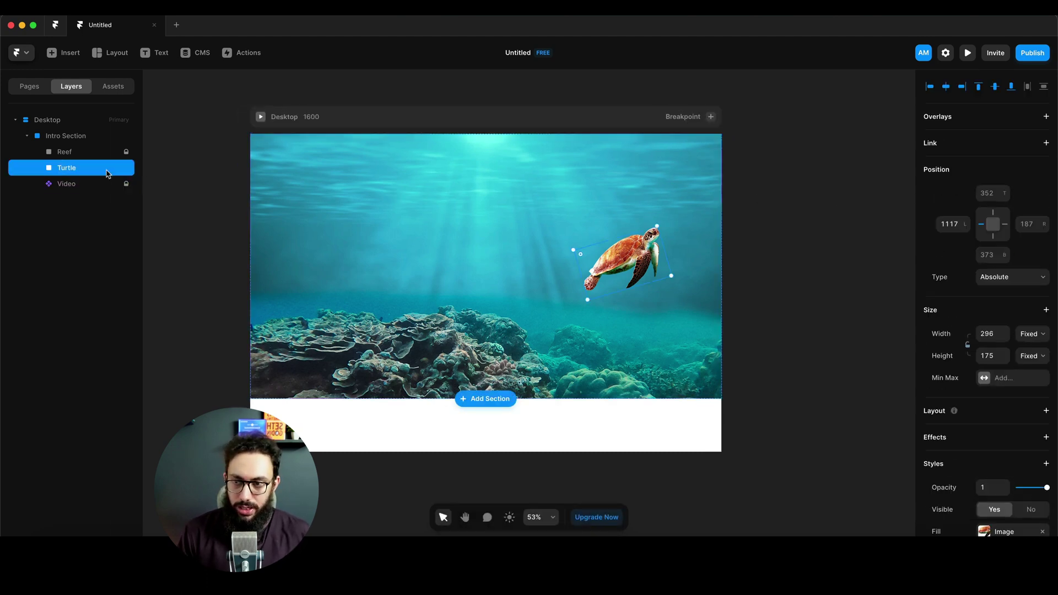
{"action": "key", "text": "super+semicolon"}
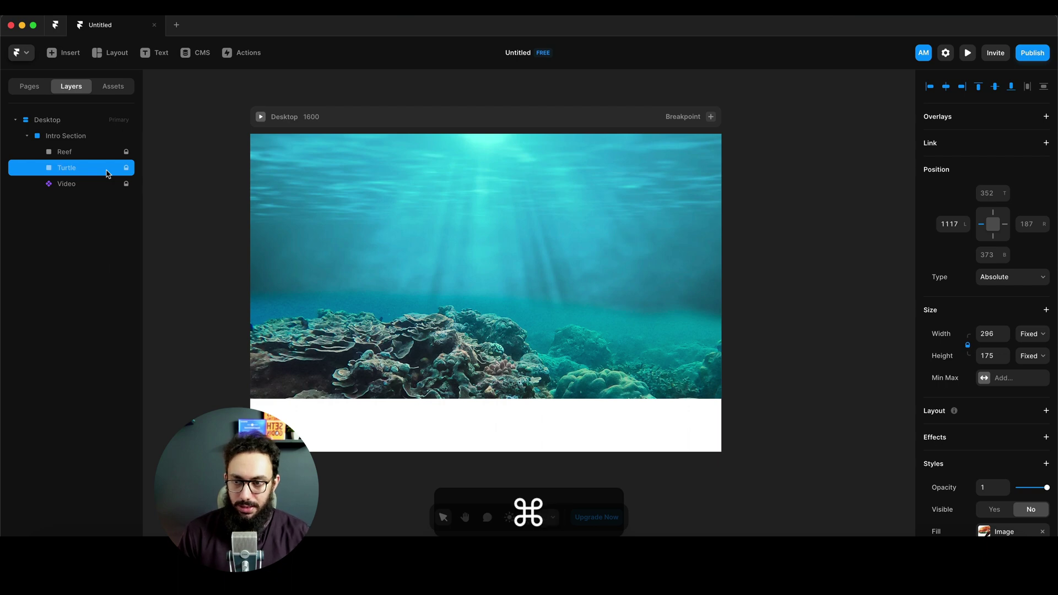
{"action": "key", "text": "super+semicolon"}
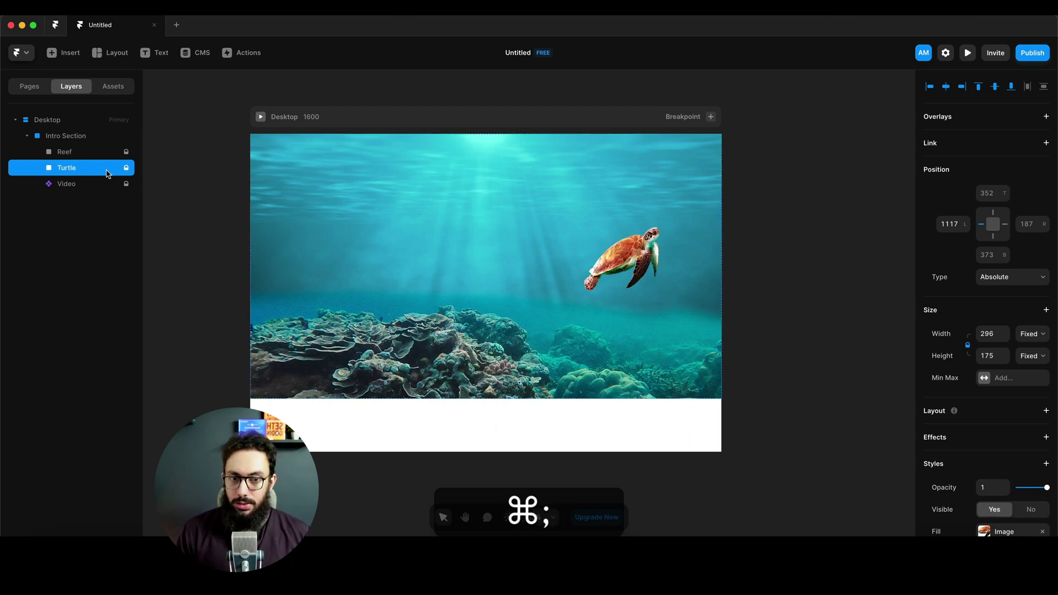
{"action": "left_click", "coordinate": [811, 171]}
Step: Place a new text element in the open water near the Intro Section's upper-left corner
{"action": "key", "text": "t"}
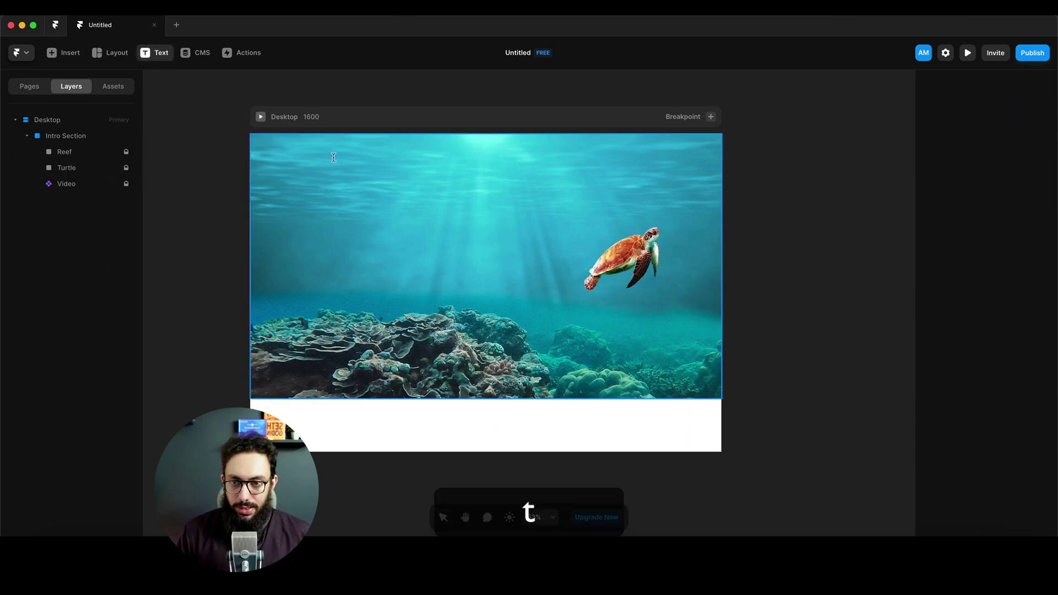
{"action": "left_click", "coordinate": [292, 148]}
{"action": "type", "text": "D"}
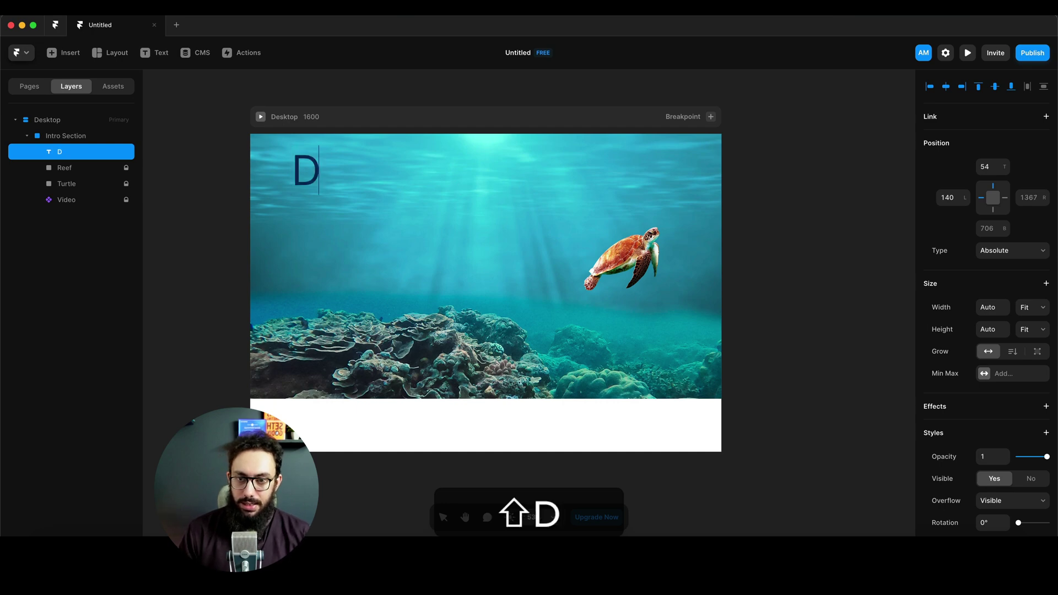
{"action": "type", "text": "iscover t"}
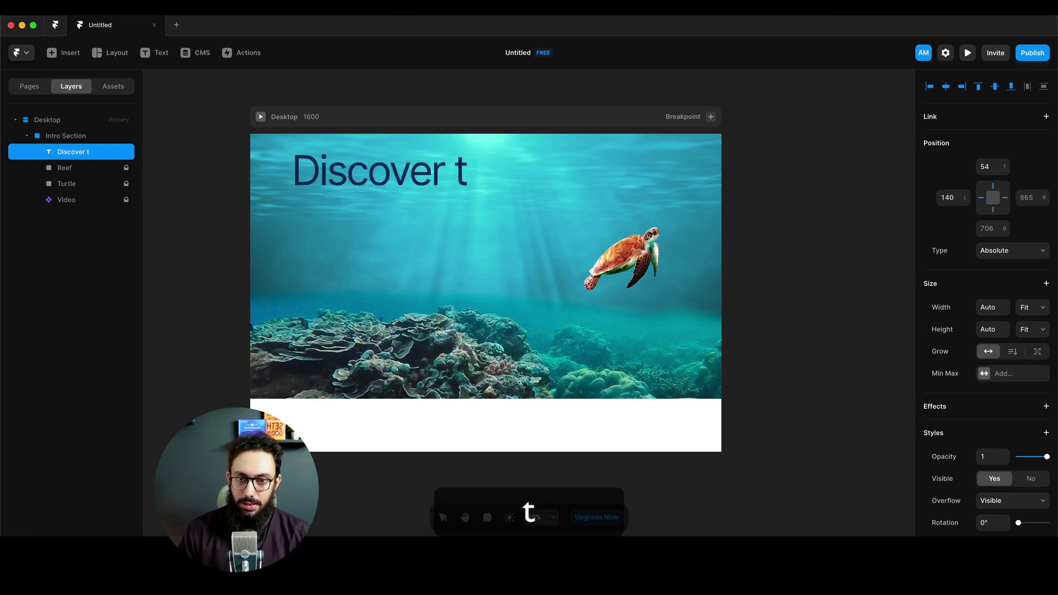
{"action": "key", "text": "BackSpace"}
{"action": "type", "text": "und"}
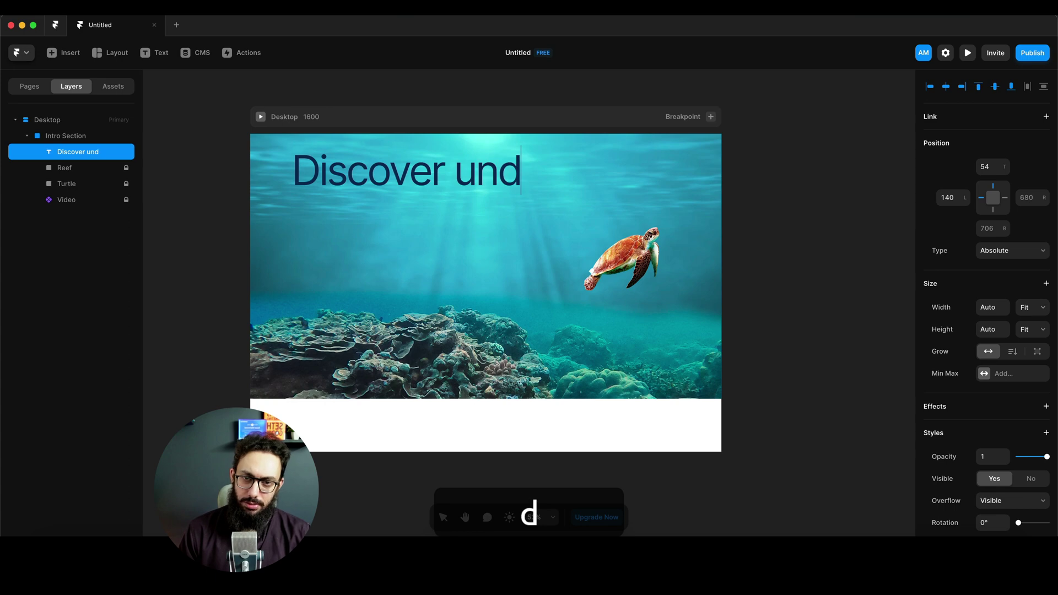
{"action": "key", "text": "BackSpace"}
{"action": "key", "text": "shift+super+a"}
{"action": "key", "text": "shift+BackSpace"}
{"action": "type", "text": "UNder"}
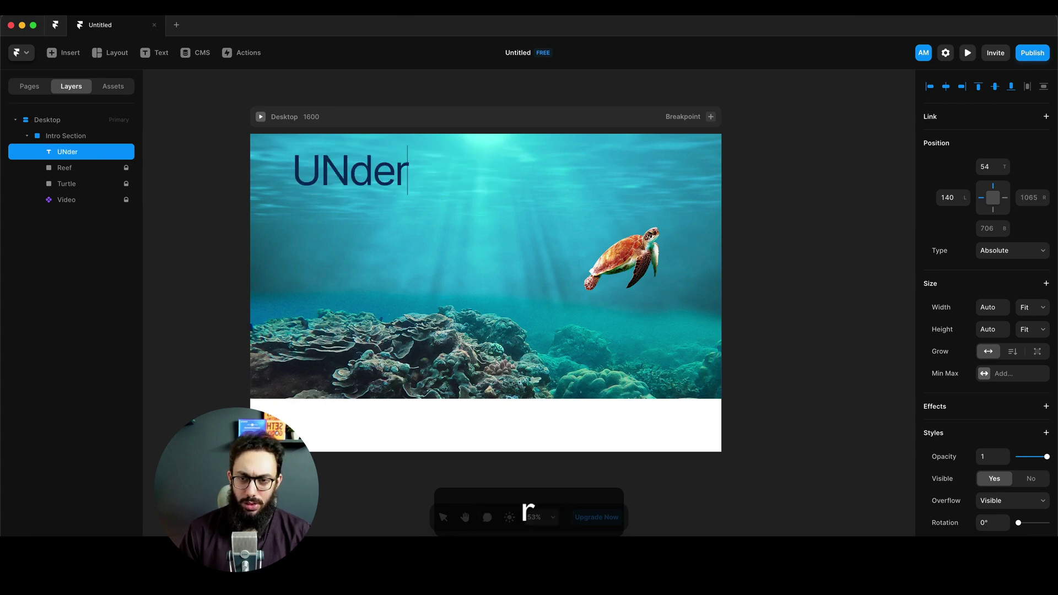
Step: Replace the heading's entire text with "Discover the underwater experience" on a single line
{"action": "key", "text": "super+a"}
{"action": "key", "text": "shift+super+a"}
{"action": "type", "text": "D"}
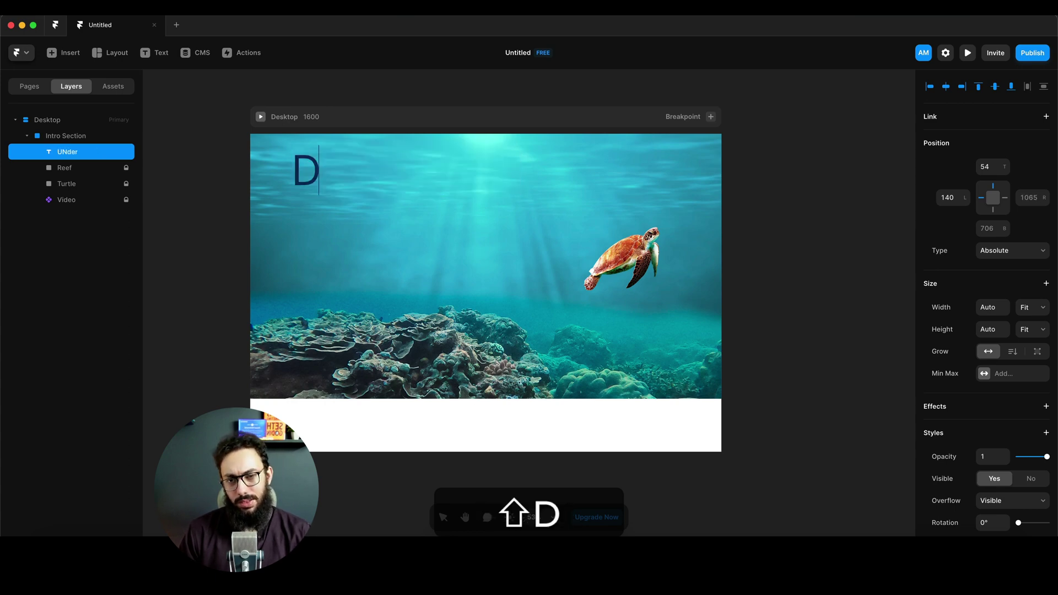
{"action": "type", "text": "iscover the unde"}
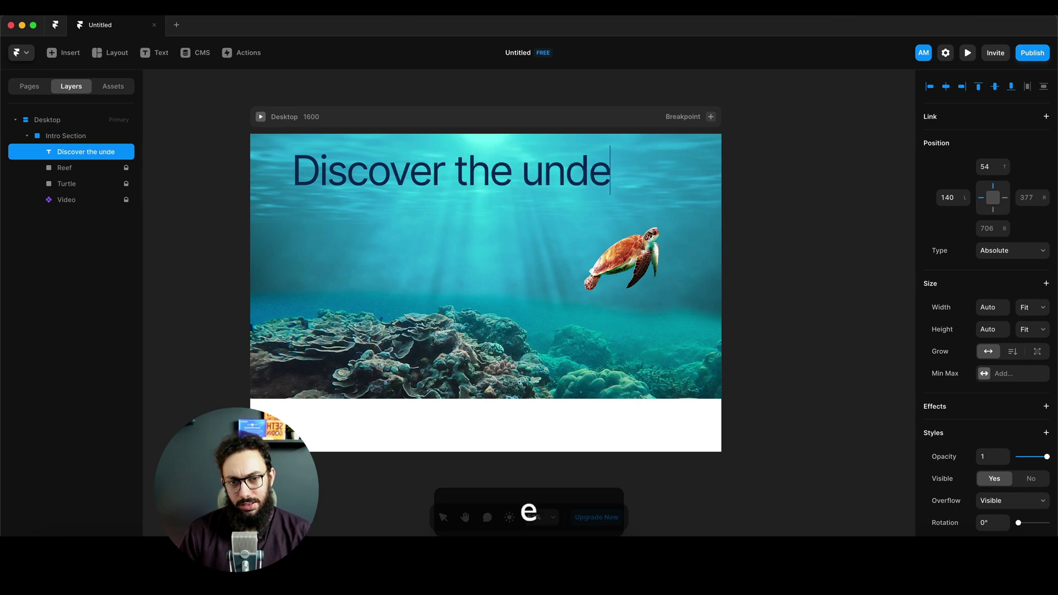
{"action": "type", "text": "rwaterE"}
{"action": "key", "text": "shift+BackSpace"}
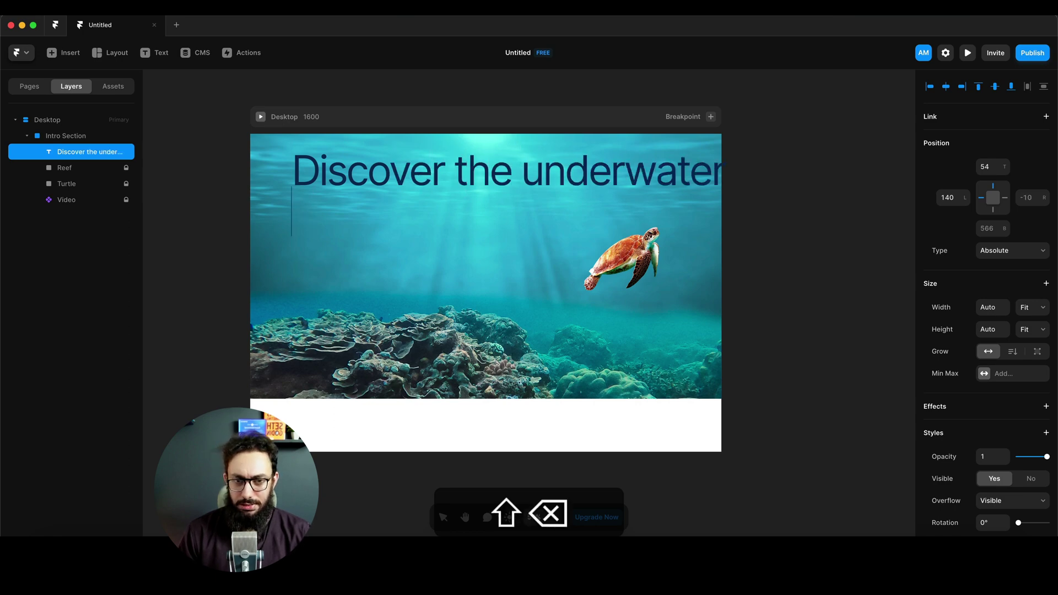
{"action": "key", "text": "BackSpace"}
{"action": "type", "text": "experie"}
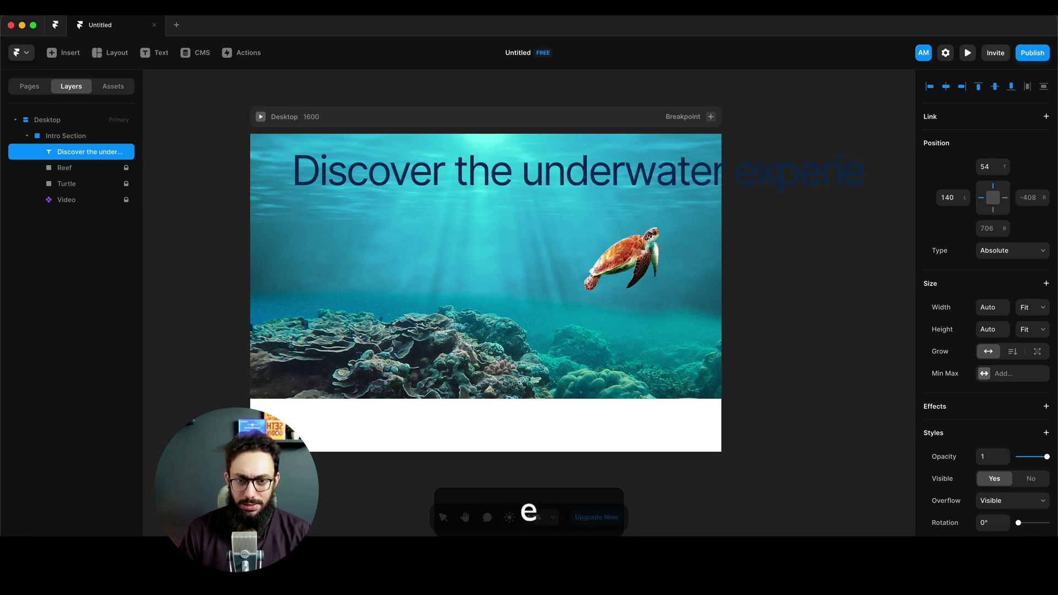
{"action": "type", "text": "nce"}
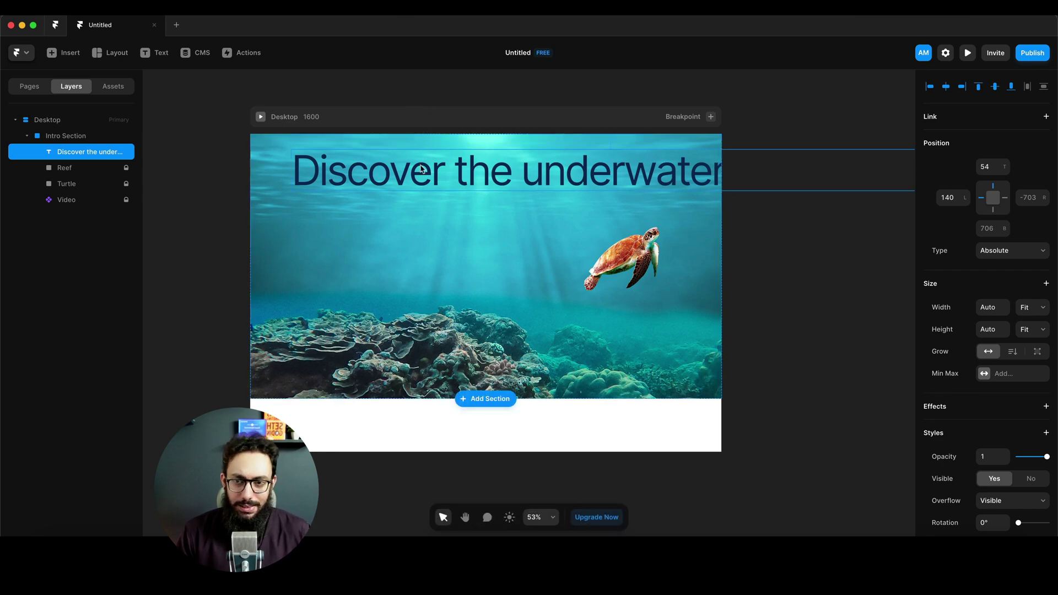
Step: Make the whole heading bold and finish editing its text
{"action": "key", "text": "super+a"}
{"action": "key", "text": "super+b"}
{"action": "key", "text": "Escape"}
Step: Move the heading to about 154 px from the section's left and 222 px from its top, nested in Intro Section above Reef
{"action": "left_click_drag", "start_coordinate": [603, 171], "coordinate": [599, 220]}
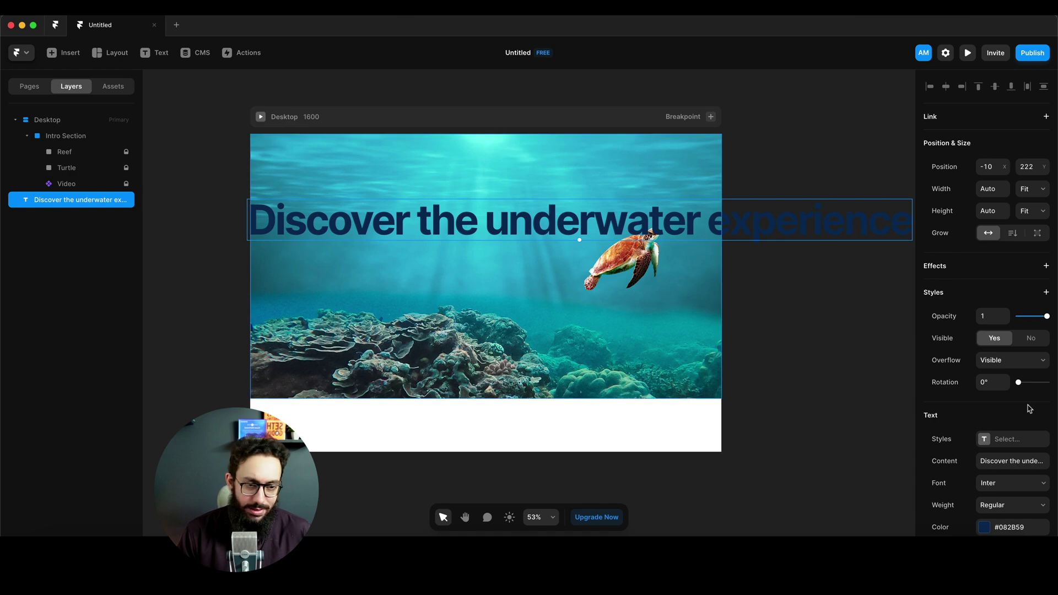
{"action": "left_click_drag", "start_coordinate": [419, 226], "coordinate": [467, 226]}
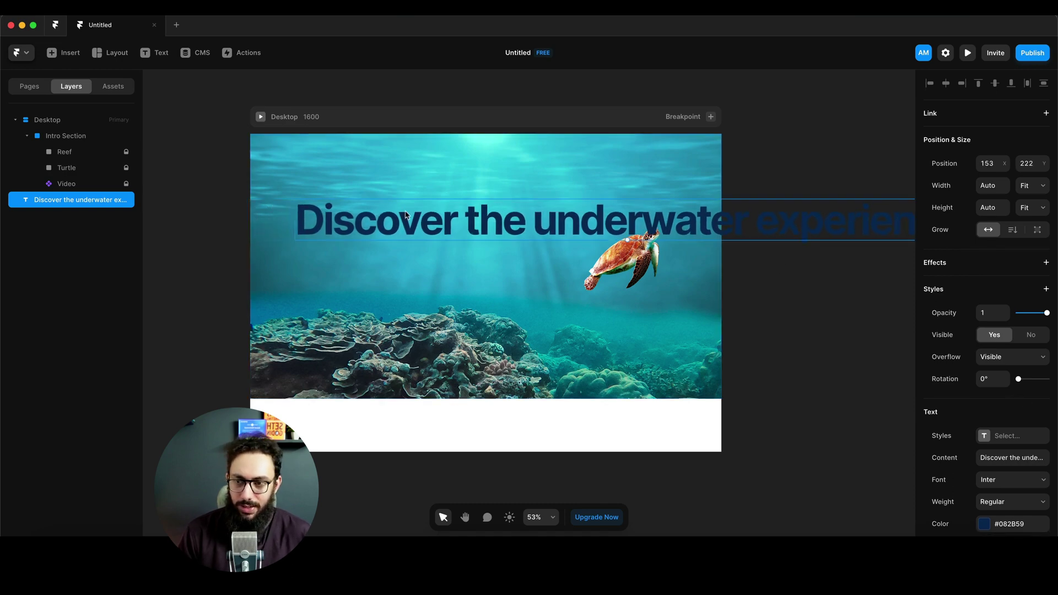
{"action": "left_click_drag", "start_coordinate": [47, 199], "coordinate": [83, 149]}
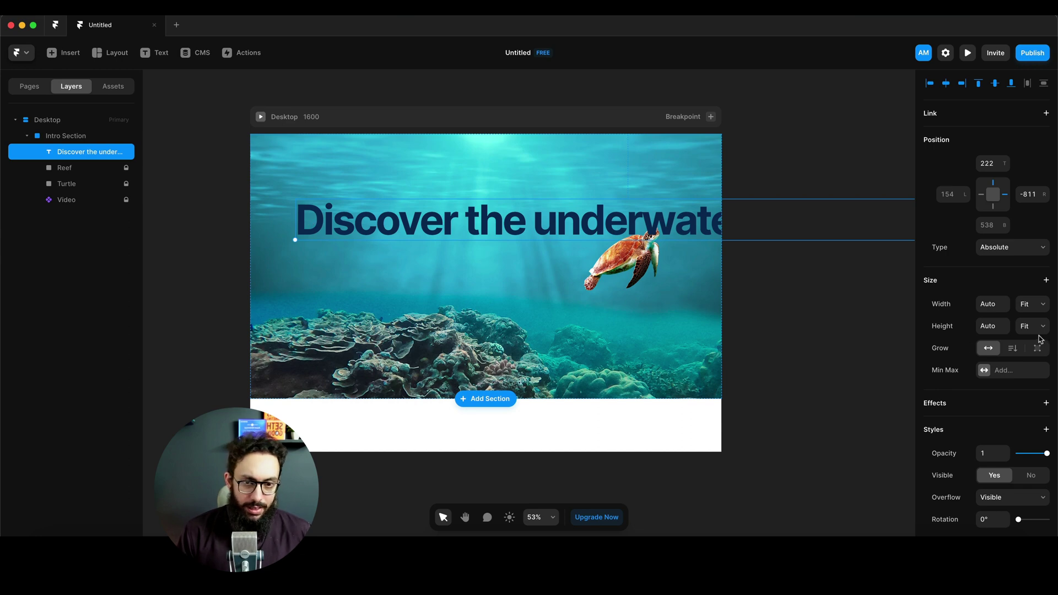
Step: Give the heading a fixed width of 1000 px so its text wraps inside the section
{"action": "scroll", "coordinate": [1039, 339], "scroll_direction": "down", "scroll_amount": 6}
{"action": "scroll", "coordinate": [1032, 345], "scroll_direction": "up", "scroll_amount": 6}
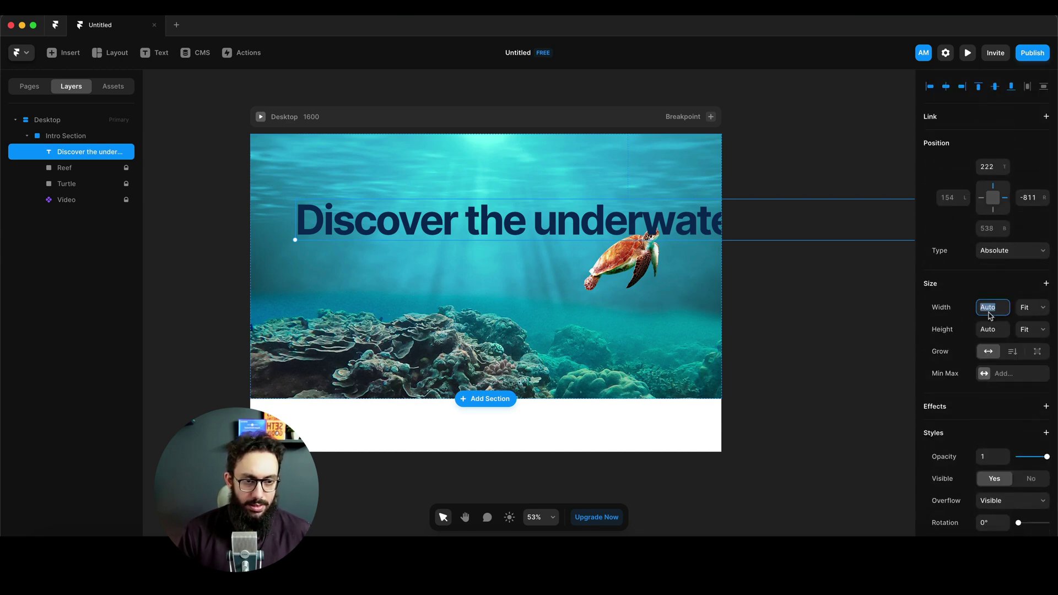
{"action": "type", "text": "100"}
{"action": "key", "text": "Return"}
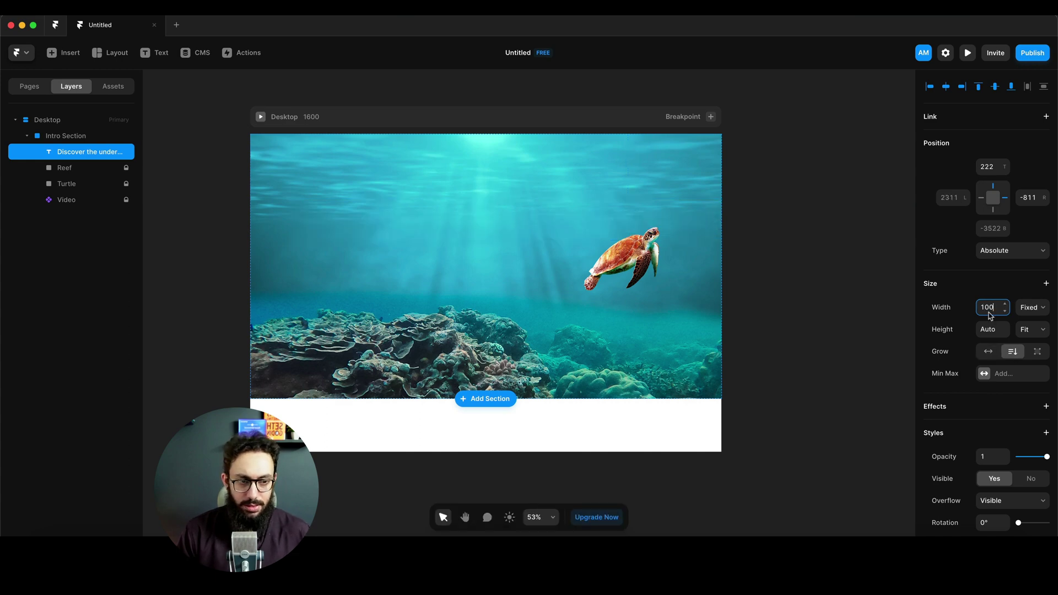
{"action": "type", "text": "0"}
{"action": "key", "text": "Return"}
{"action": "left_click", "coordinate": [782, 182]}
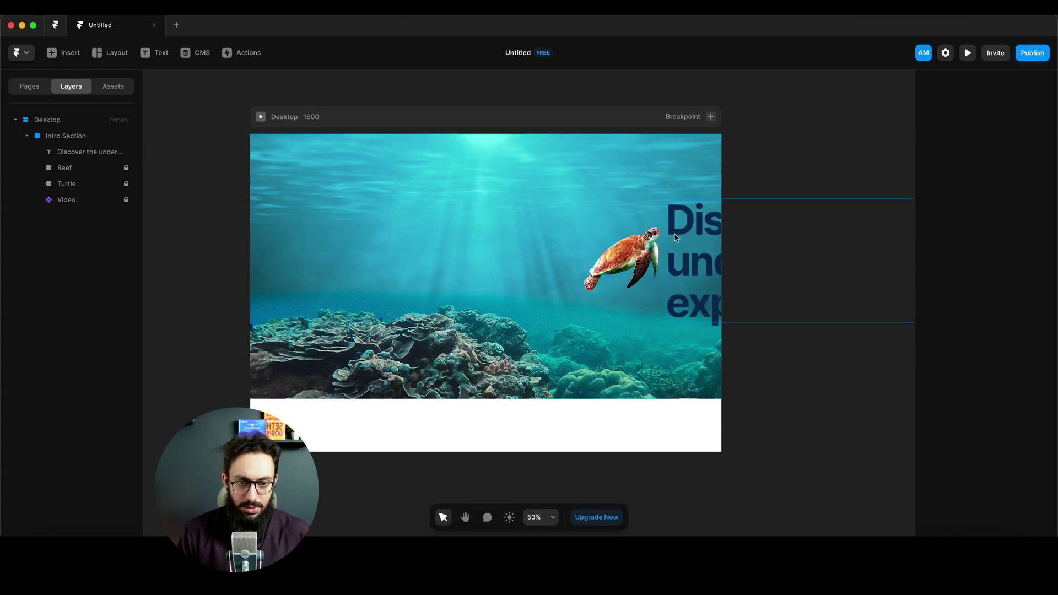
Step: Bring the heading back to the horizontal middle of the Intro Section, about 144 px from its top
{"action": "left_click", "coordinate": [695, 232]}
{"action": "key", "text": "alt+h"}
{"action": "left_click_drag", "start_coordinate": [564, 241], "coordinate": [555, 217]}
Step: Center-align the heading's text and nudge the heading slightly upward
{"action": "scroll", "coordinate": [1019, 407], "scroll_direction": "down", "scroll_amount": 10}
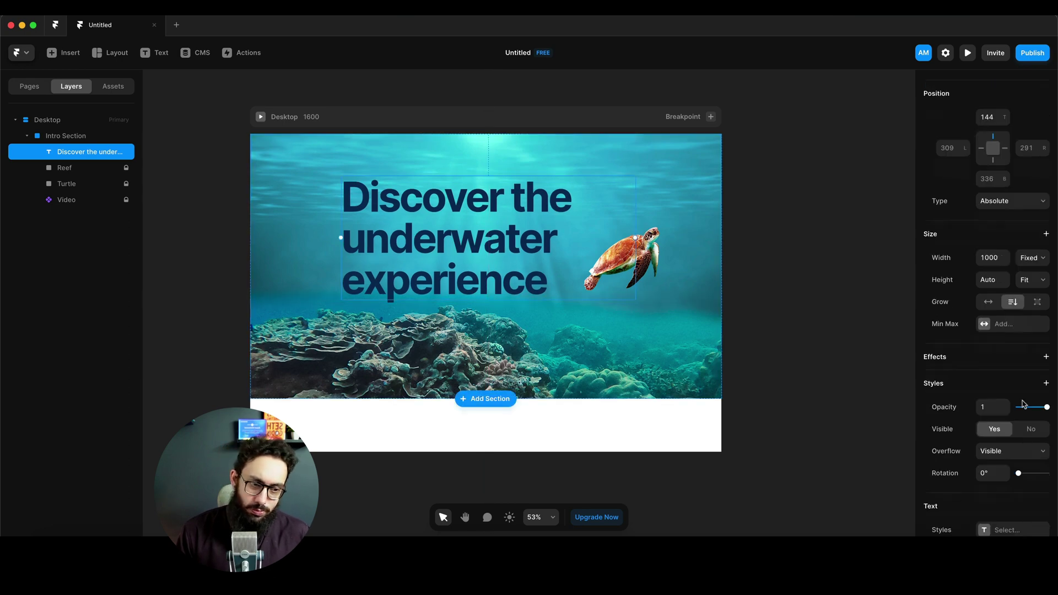
{"action": "left_click", "coordinate": [1013, 441]}
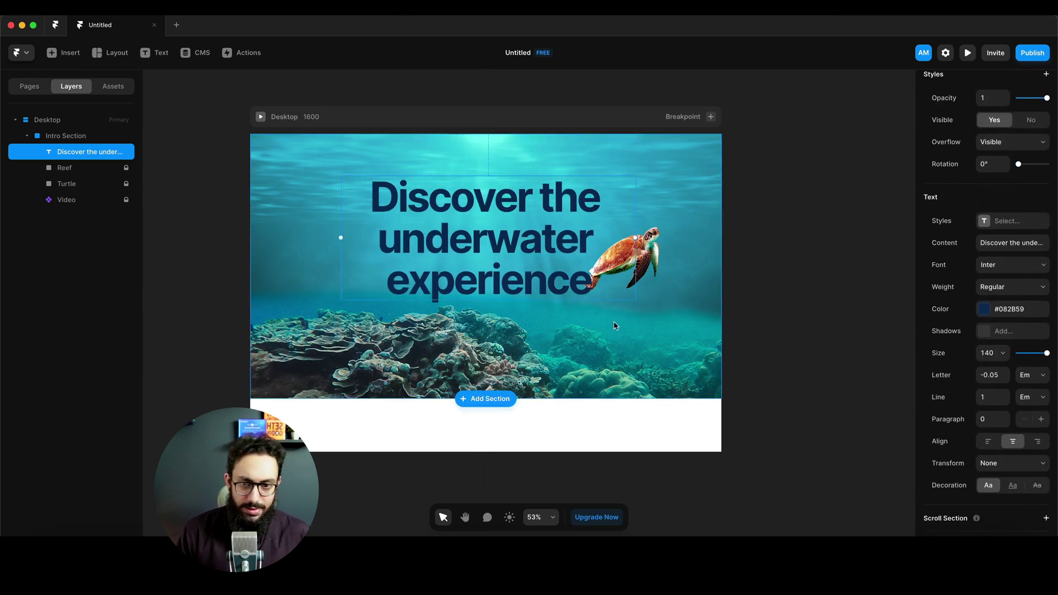
{"action": "key", "text": "shift+Up"}
{"action": "key", "text": "shift+Up"}
{"action": "key", "text": "shift+Up"}
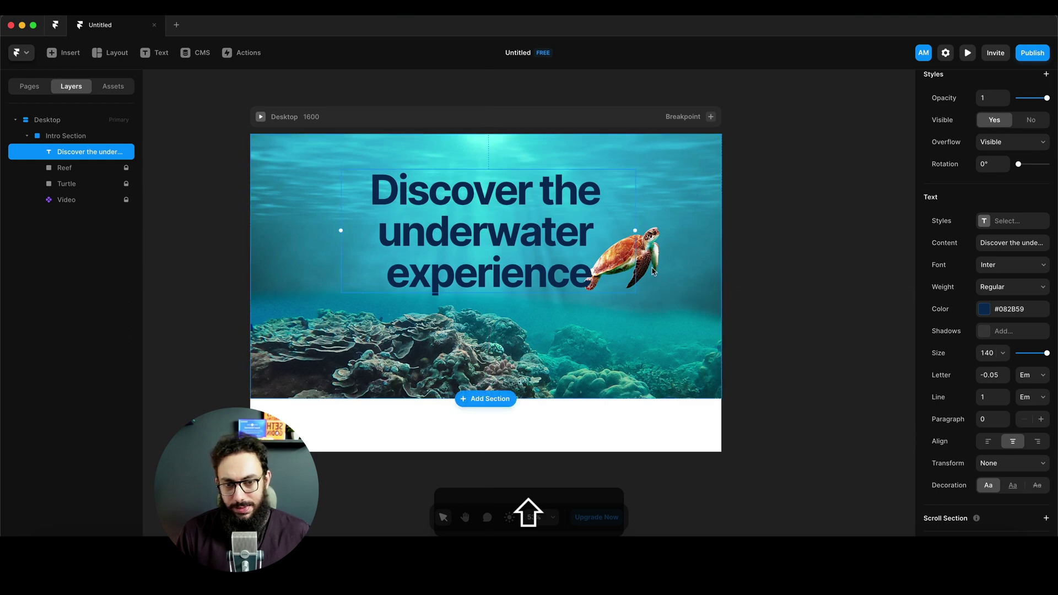
Step: Unlock the Turtle, move it below the heading to about 1104 px from the section's left, and bring it forward above Reef
{"action": "key", "text": "shift+Return"}
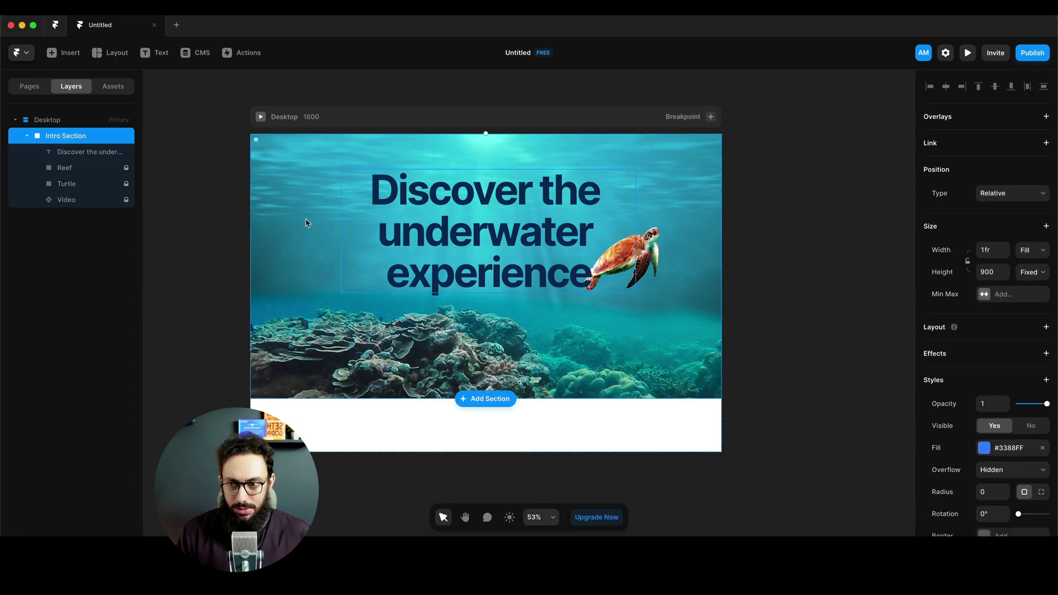
{"action": "left_click", "coordinate": [126, 184]}
{"action": "left_click", "coordinate": [107, 184]}
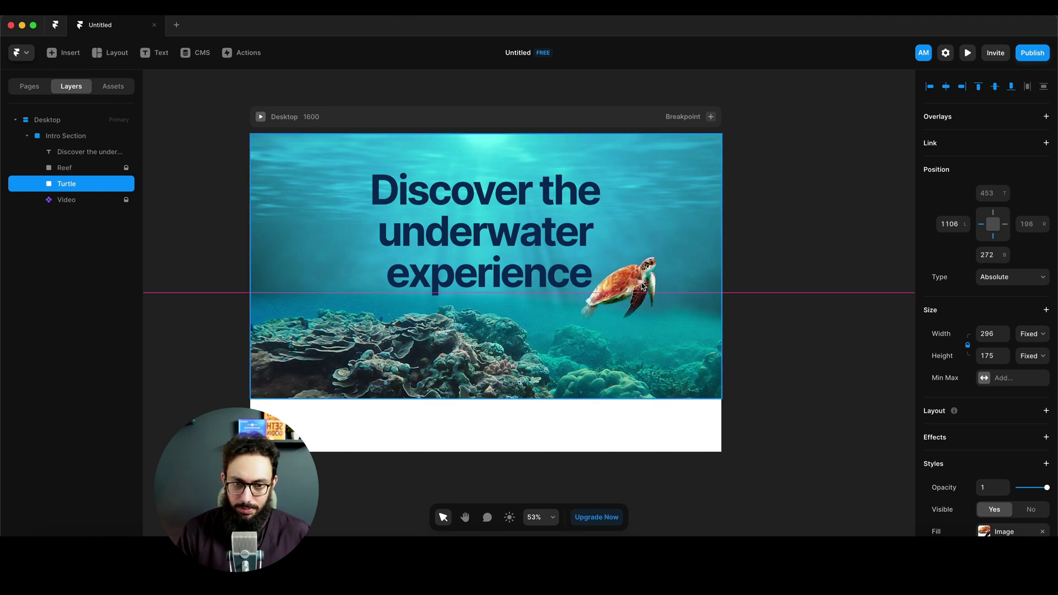
{"action": "key", "text": "super+bracketright"}
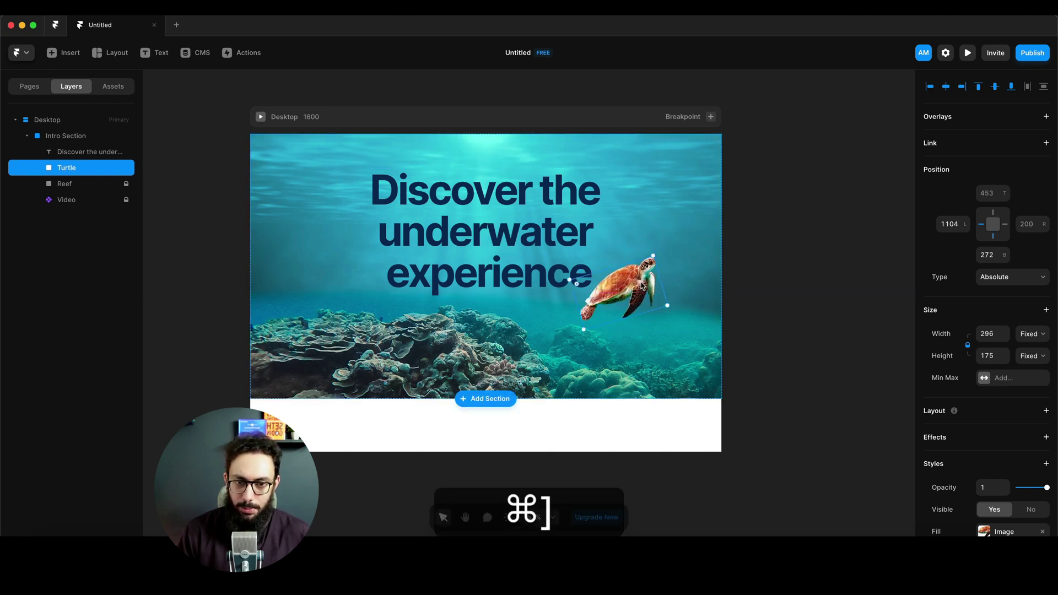
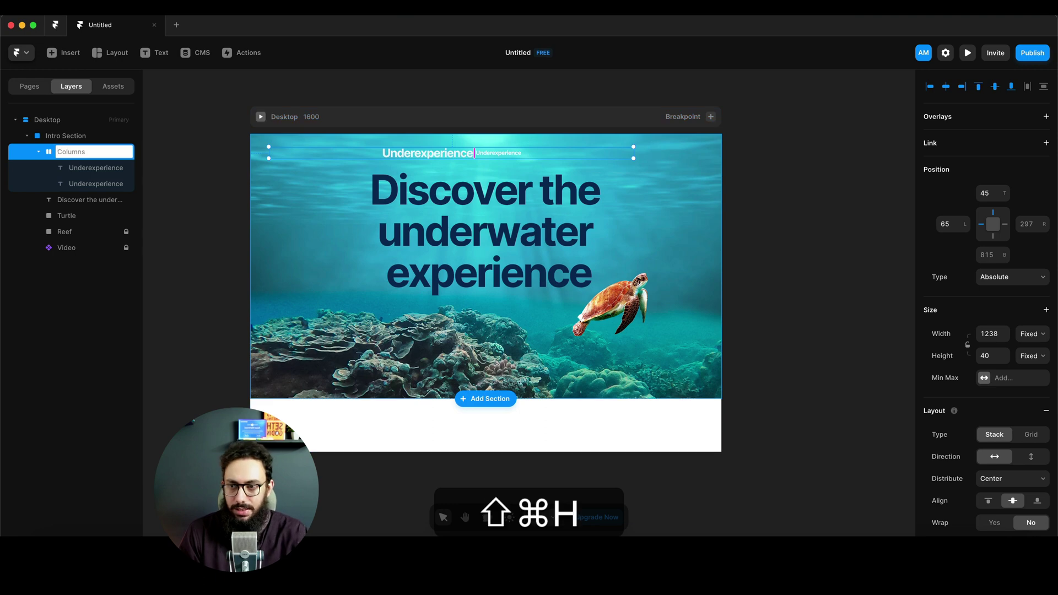
Step: Name the new stack Header and set its distribution to Space Between
{"action": "key", "text": "Return"}
{"action": "scroll", "coordinate": [1032, 348], "scroll_direction": "down", "scroll_amount": 3}
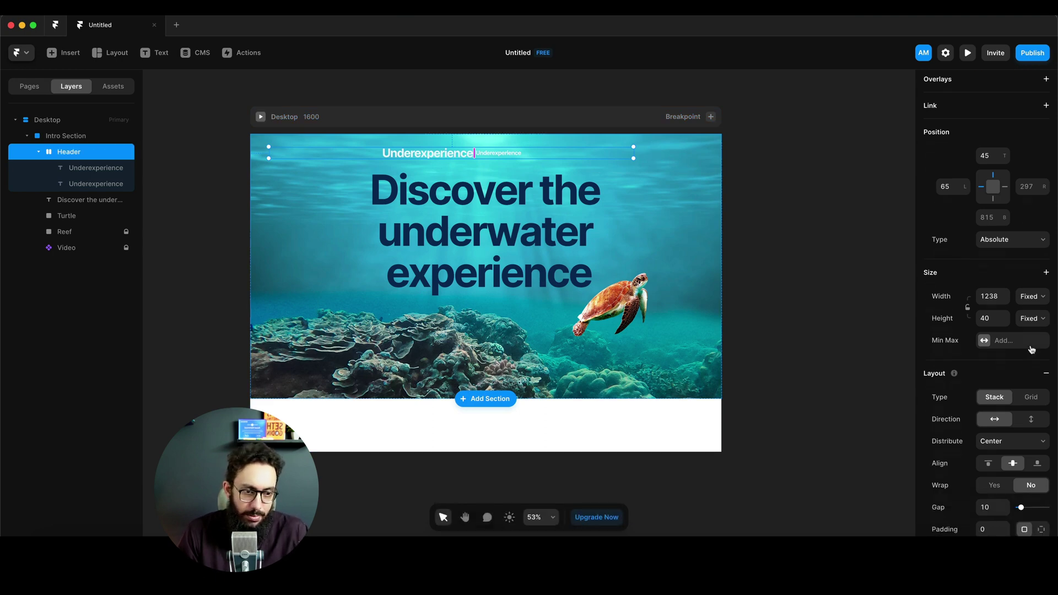
{"action": "left_click", "coordinate": [1009, 388]}
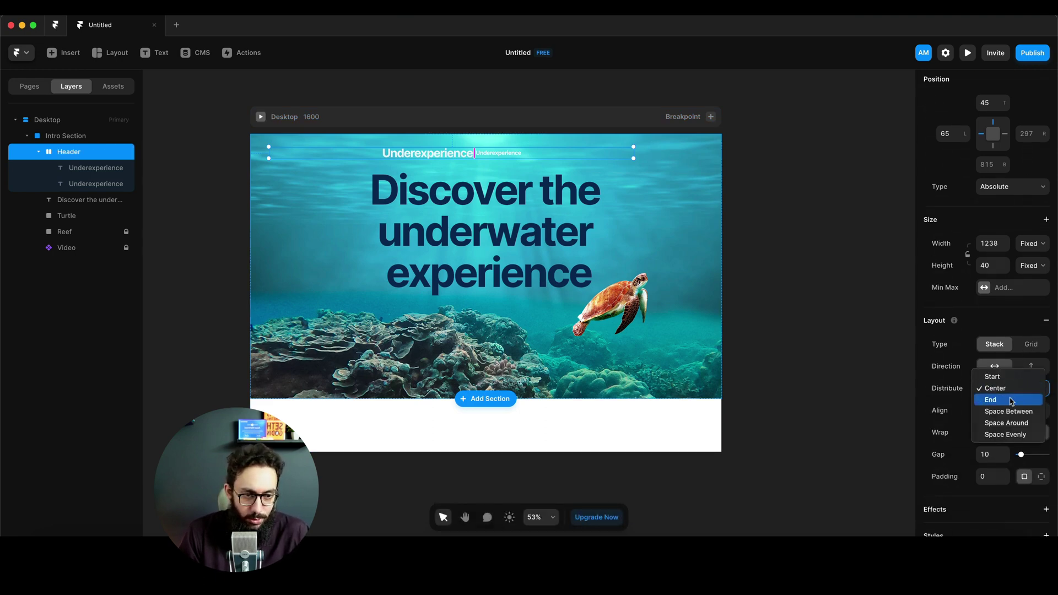
{"action": "left_click", "coordinate": [991, 411]}
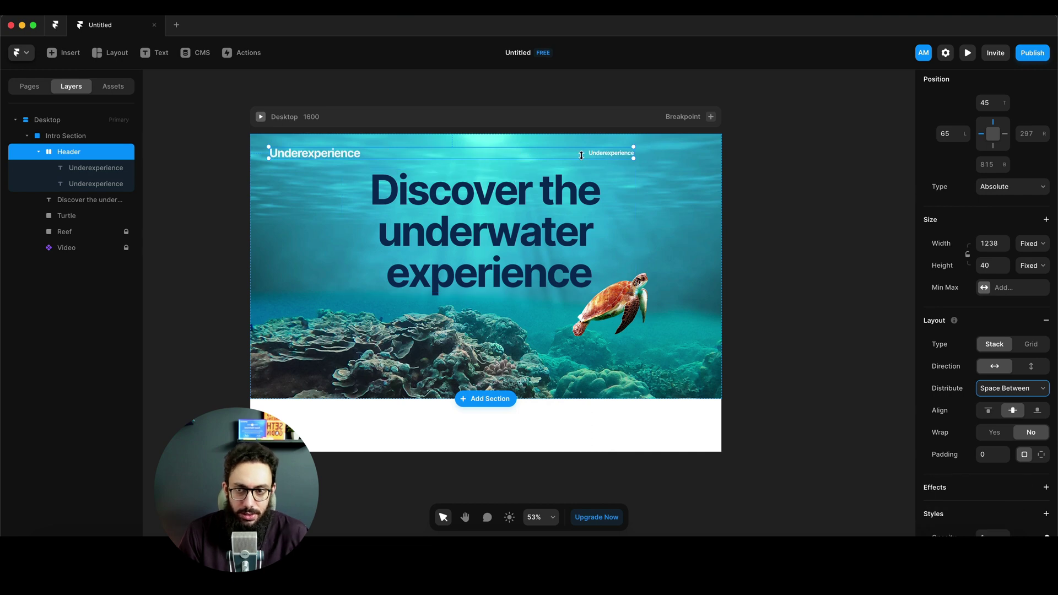
Step: Set the Header stack's padding to 48 on all sides
{"action": "key", "text": "super+a"}
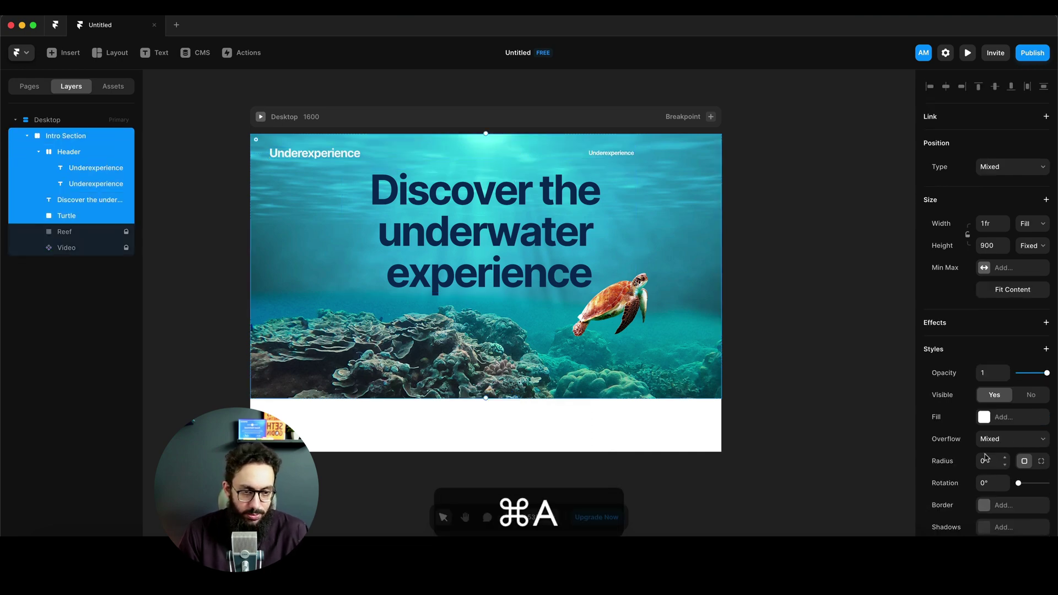
{"action": "left_click", "coordinate": [818, 219]}
{"action": "left_click", "coordinate": [68, 152]}
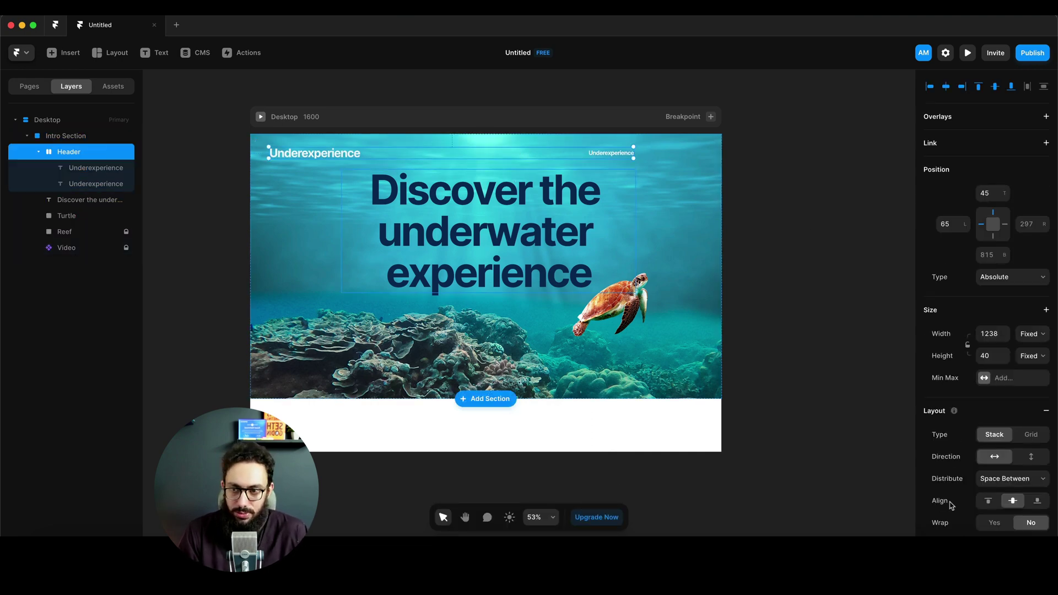
{"action": "scroll", "coordinate": [986, 330], "scroll_direction": "down", "scroll_amount": 5}
{"action": "left_click", "coordinate": [990, 351]}
{"action": "type", "text": "48"}
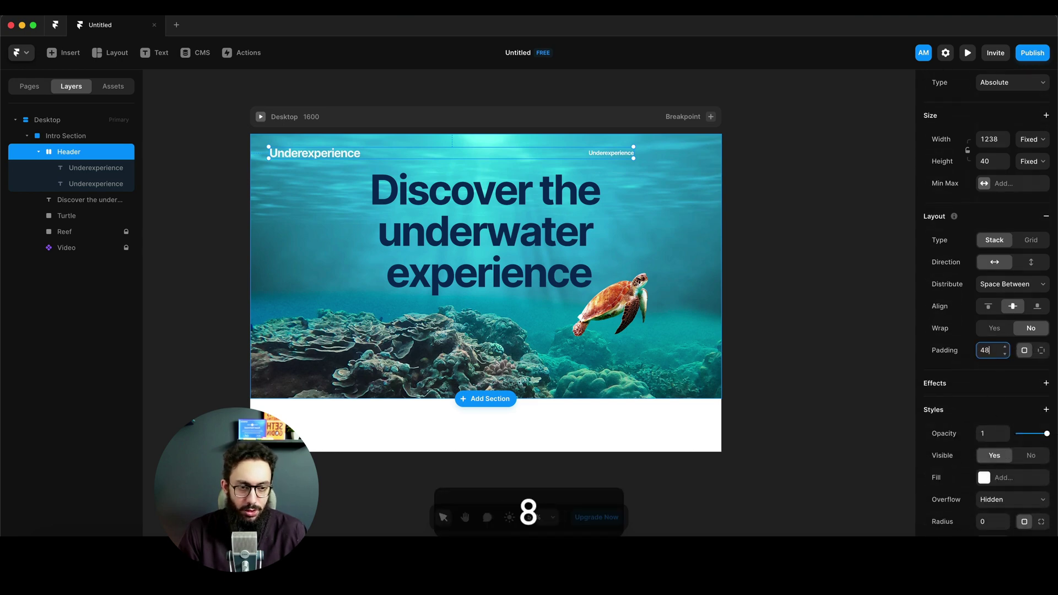
{"action": "key", "text": "Return"}
Step: Align the Header to the section's top-left corner and stretch it to the full 1600 px width
{"action": "key", "text": "alt+a"}
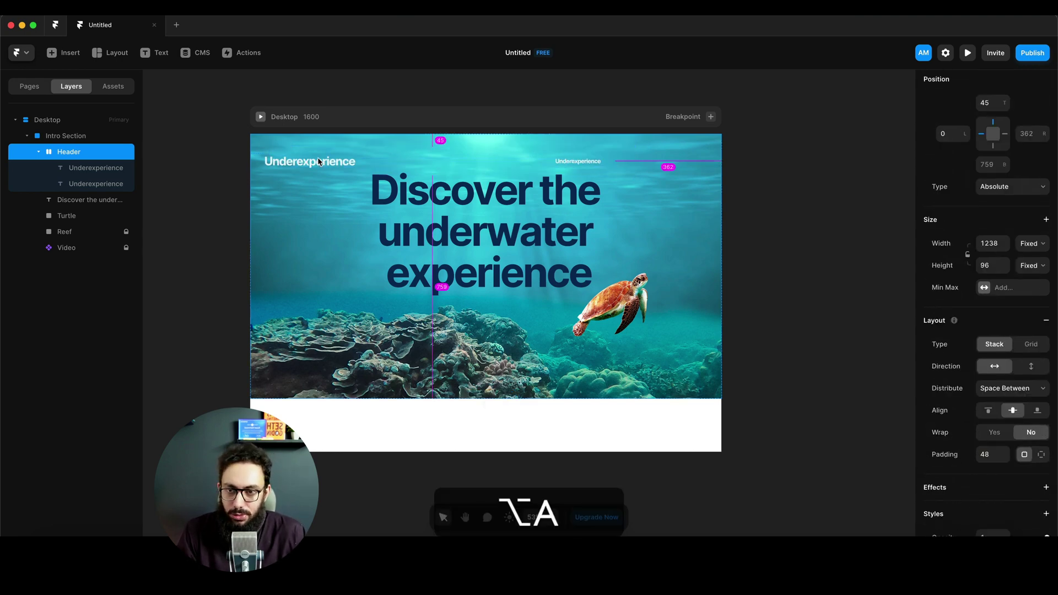
{"action": "key", "text": "alt+w"}
{"action": "left_click_drag", "start_coordinate": [614, 148], "coordinate": [722, 150]}
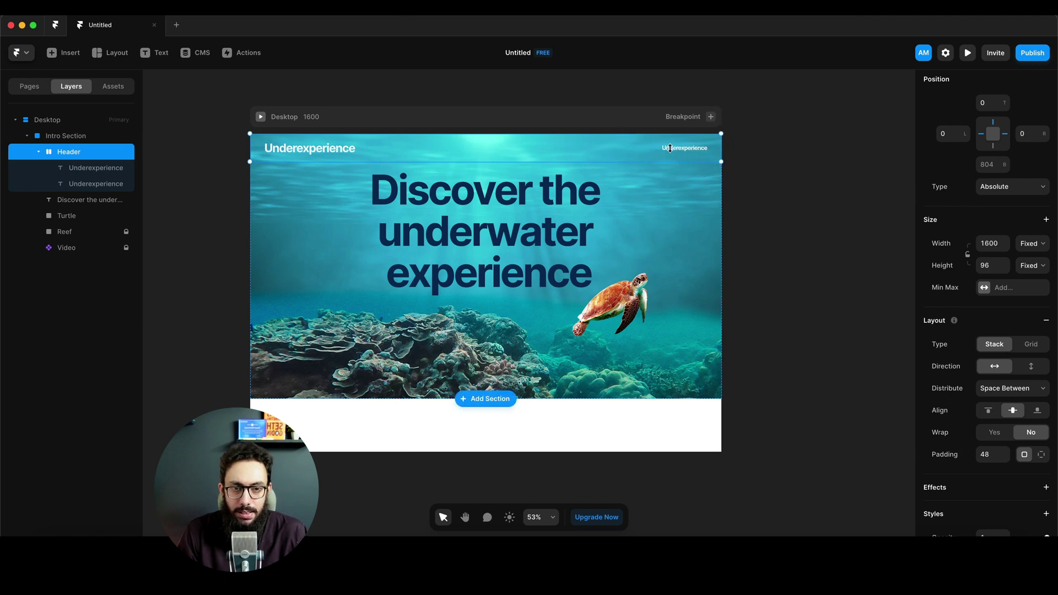
Step: Wrap the Header's small text in its own horizontal stack and duplicate that text twice inside it
{"action": "left_click", "coordinate": [669, 148]}
{"action": "key", "text": "alt+super+Return"}
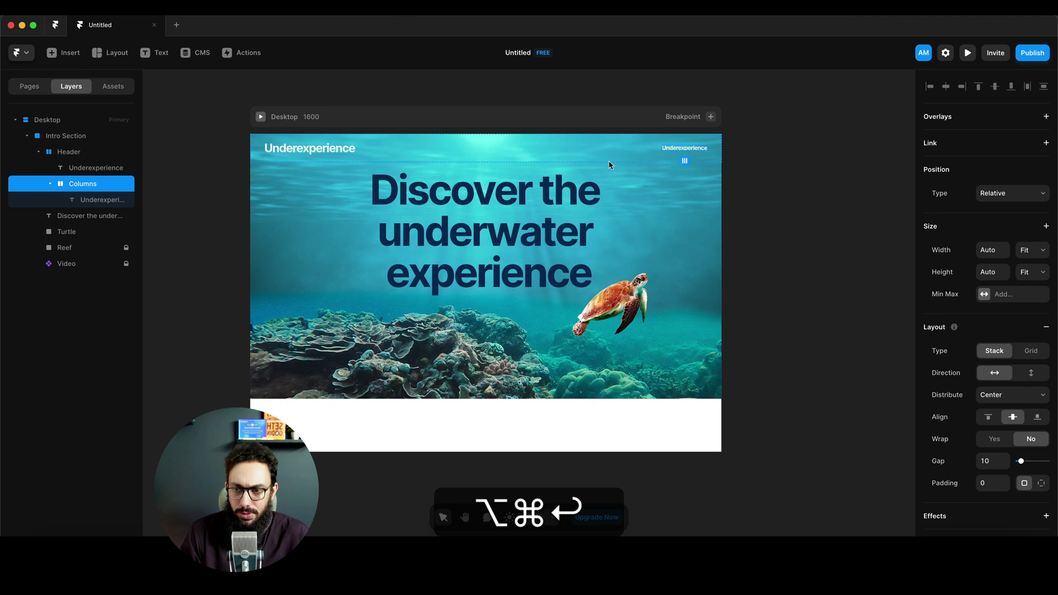
{"action": "left_click", "coordinate": [110, 202]}
{"action": "key", "text": "super+d"}
{"action": "key", "text": "super+d"}
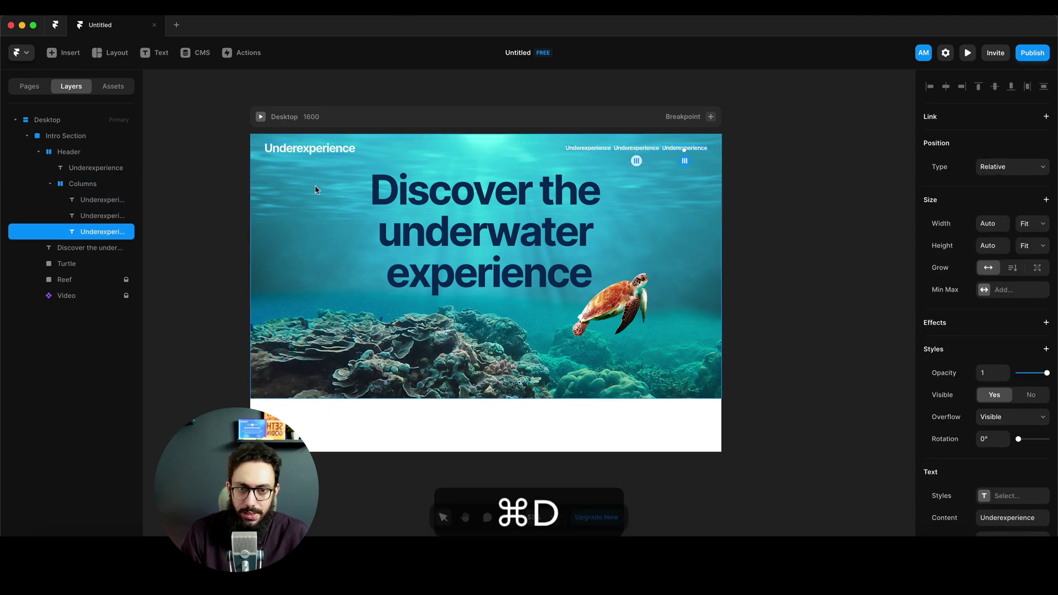
Step: Replace the three small header texts with "About", "Contact us" and "Login", in that order
{"action": "left_click", "coordinate": [501, 158]}
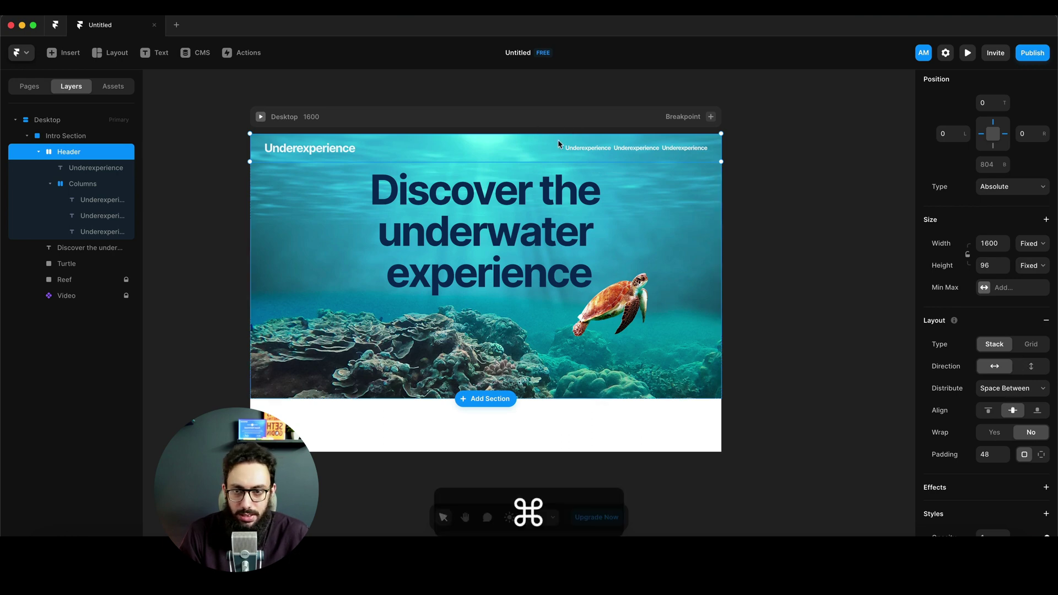
{"action": "scroll", "coordinate": [557, 140], "scroll_direction": "up", "scroll_amount": 5}
{"action": "left_click", "coordinate": [642, 158], "text": "super"}
{"action": "double_click", "coordinate": [641, 156]}
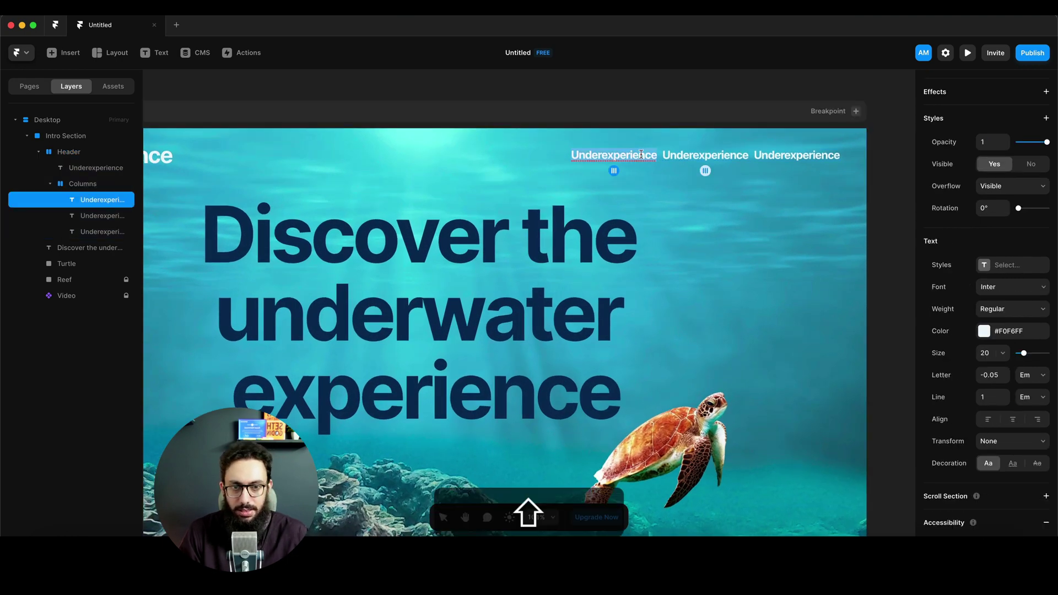
{"action": "type", "text": "About"}
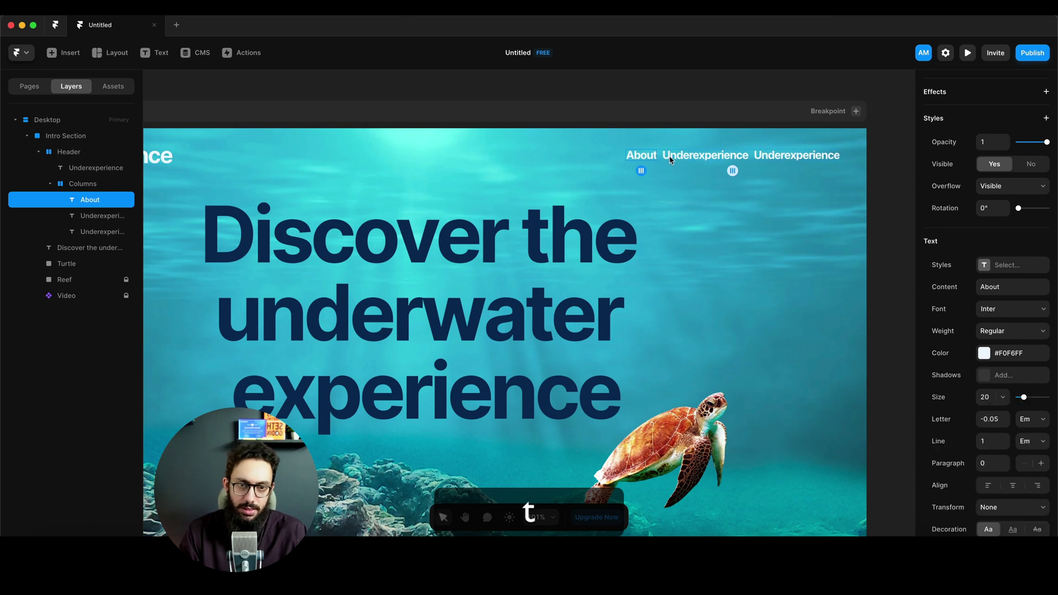
{"action": "left_click", "coordinate": [670, 158]}
{"action": "double_click", "coordinate": [671, 158]}
{"action": "type", "text": "Contact us"}
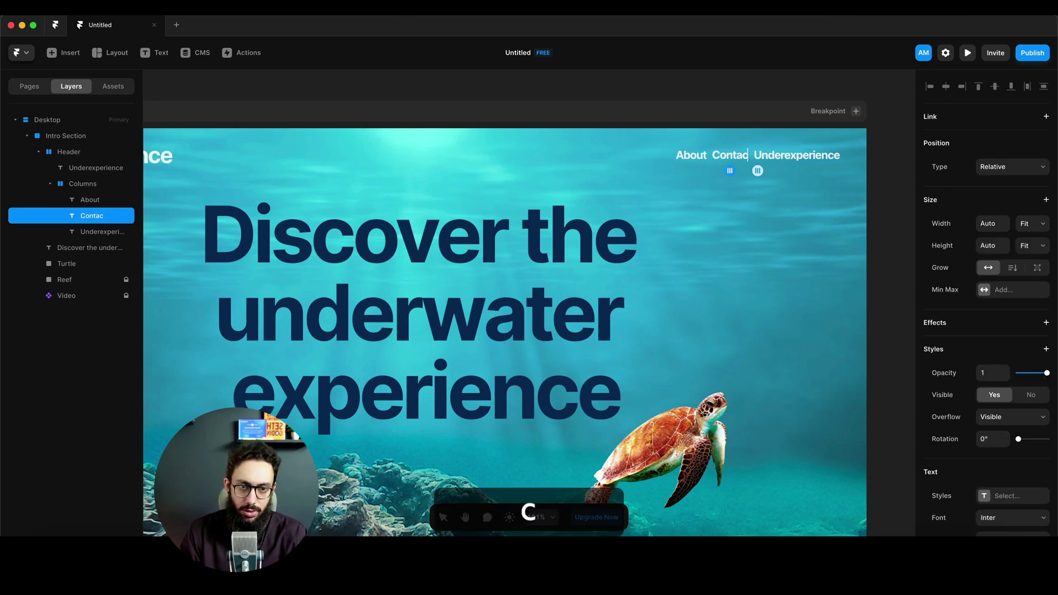
{"action": "left_click", "coordinate": [808, 159]}
{"action": "double_click", "coordinate": [807, 159]}
{"action": "type", "text": "Login"}
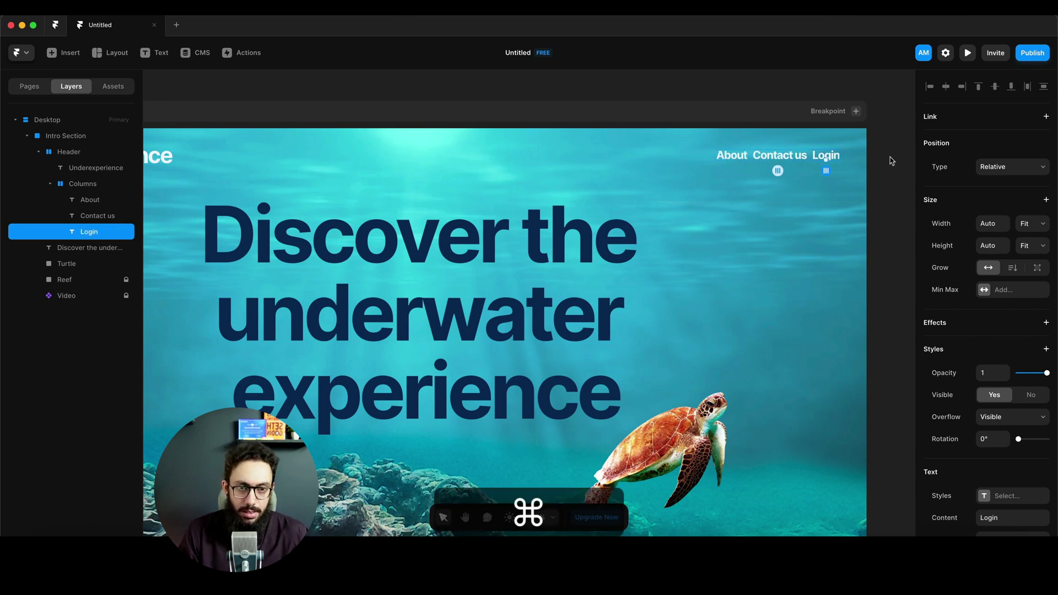
Step: Preview the page and reduce the Underexperience logo text to size 32
{"action": "key", "text": "super+p"}
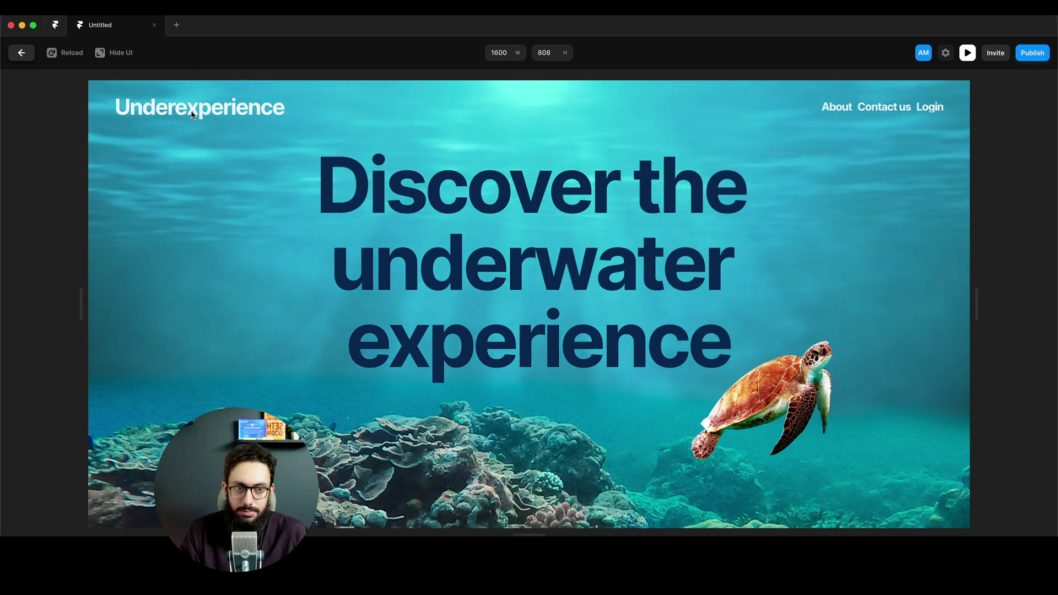
{"action": "key", "text": "Escape"}
{"action": "left_click", "coordinate": [159, 155]}
{"action": "scroll", "coordinate": [997, 355], "scroll_direction": "down", "scroll_amount": 10}
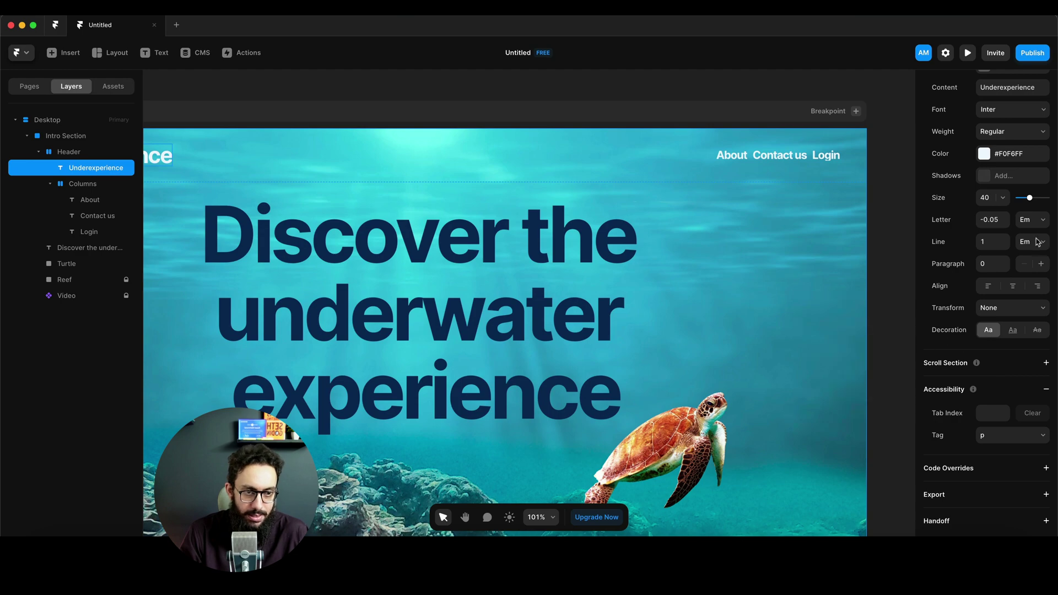
{"action": "double_click", "coordinate": [985, 197]}
{"action": "type", "text": "32"}
{"action": "key", "text": "super+p"}
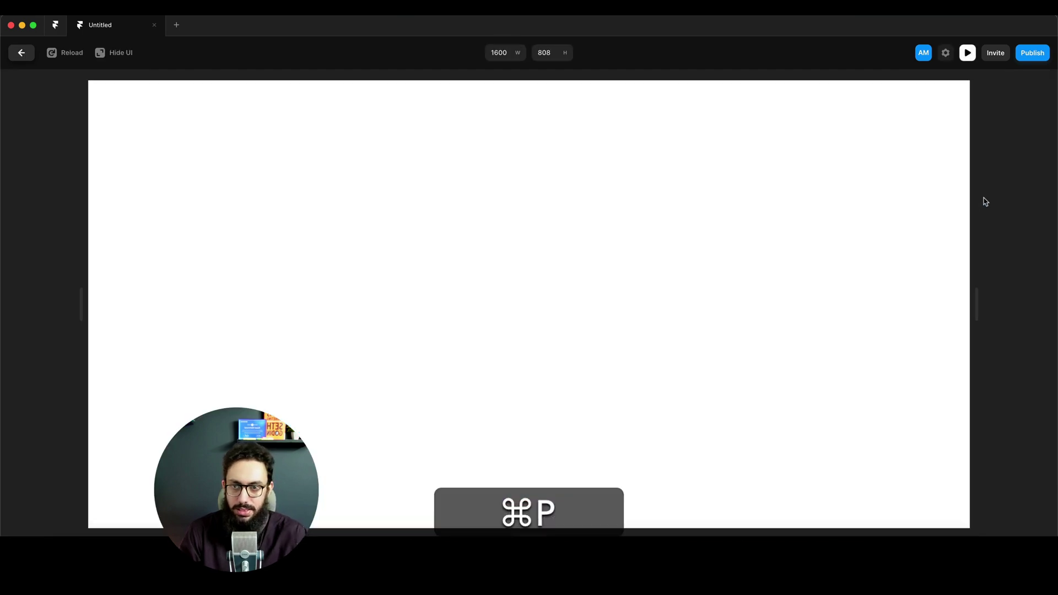
{"action": "key", "text": "Escape"}
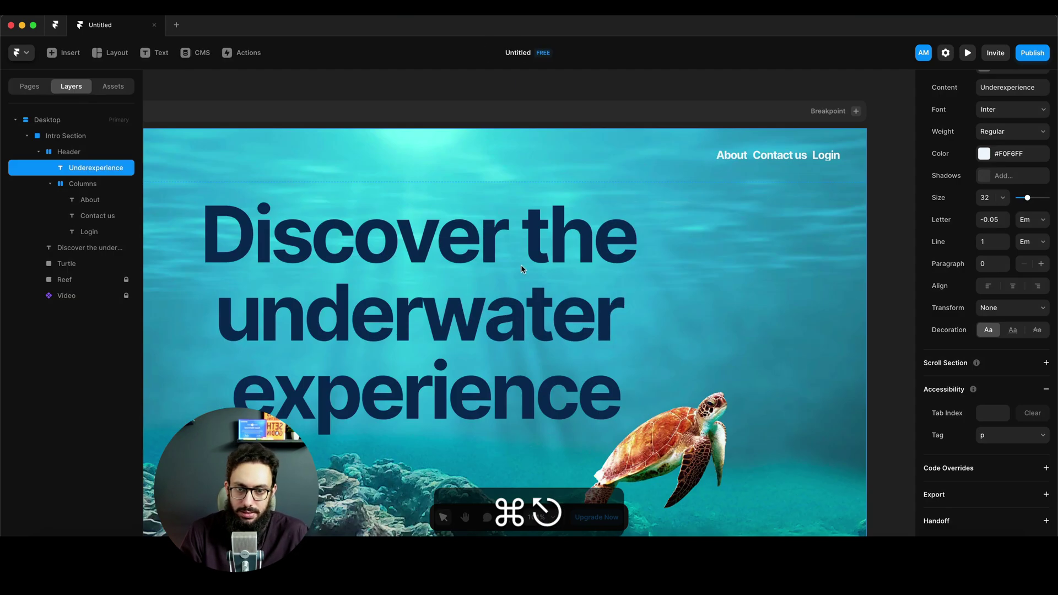
Step: Widen the heading evenly on both sides to nearly the section's width so its text fits on two lines
{"action": "left_click", "coordinate": [521, 264]}
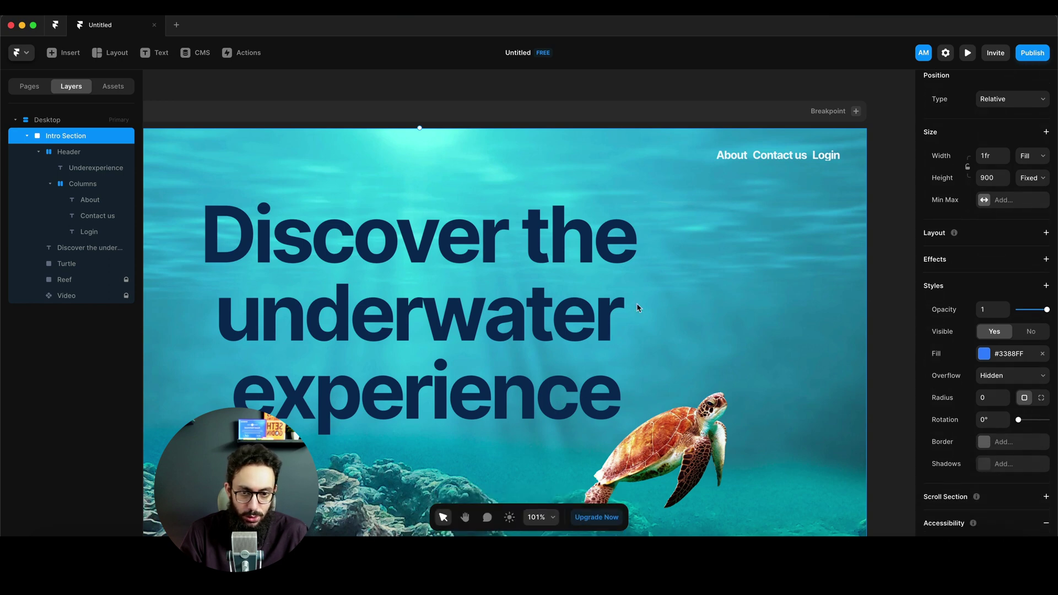
{"action": "scroll", "coordinate": [233, 181], "scroll_direction": "down", "scroll_amount": 5}
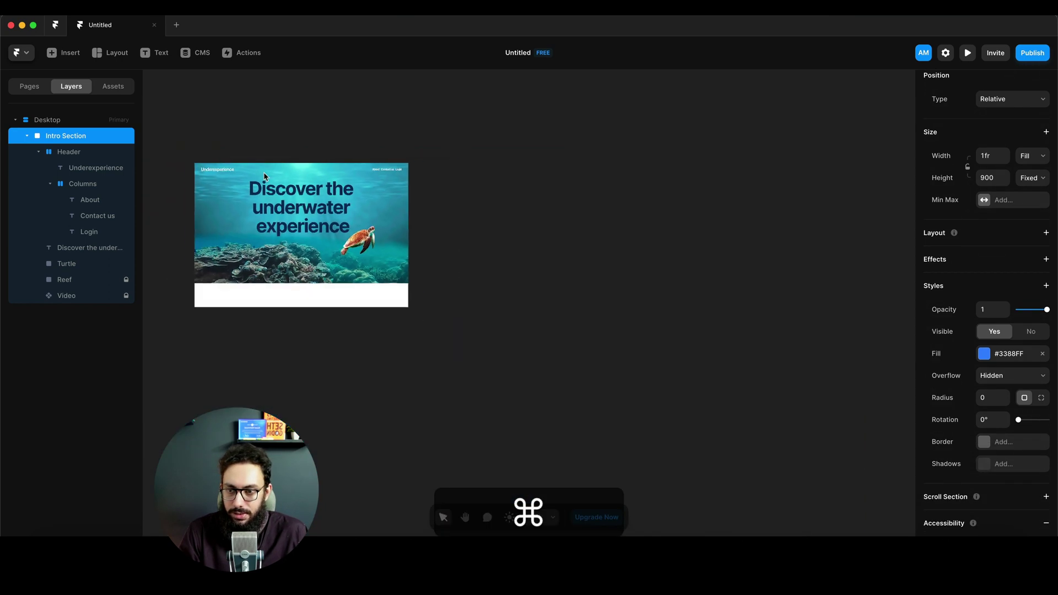
{"action": "left_click", "coordinate": [538, 232]}
{"action": "left_click", "coordinate": [285, 202], "text": "super"}
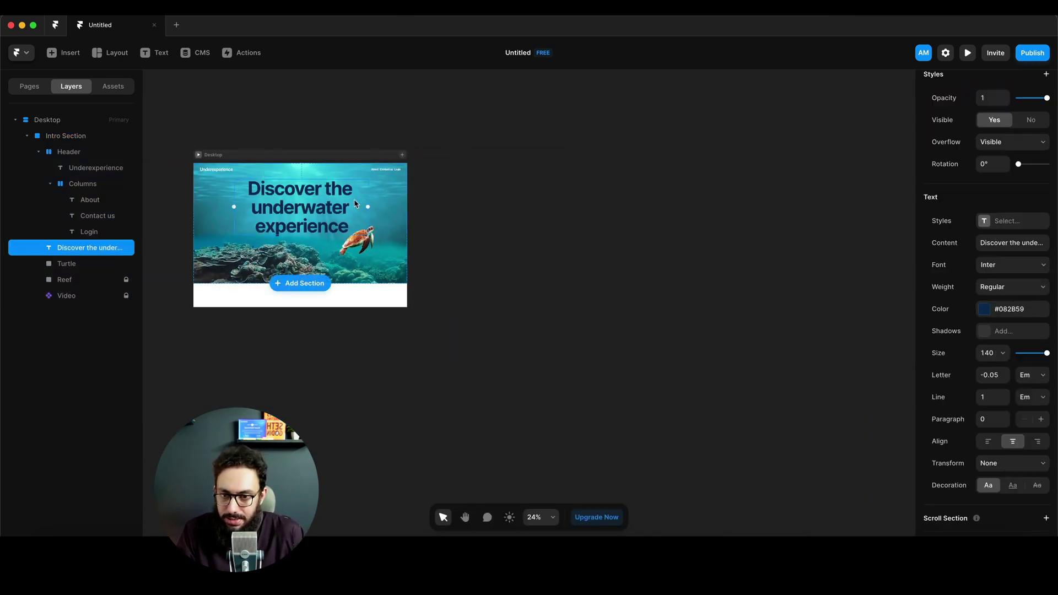
{"action": "left_click_drag", "start_coordinate": [369, 215], "coordinate": [402, 213]}
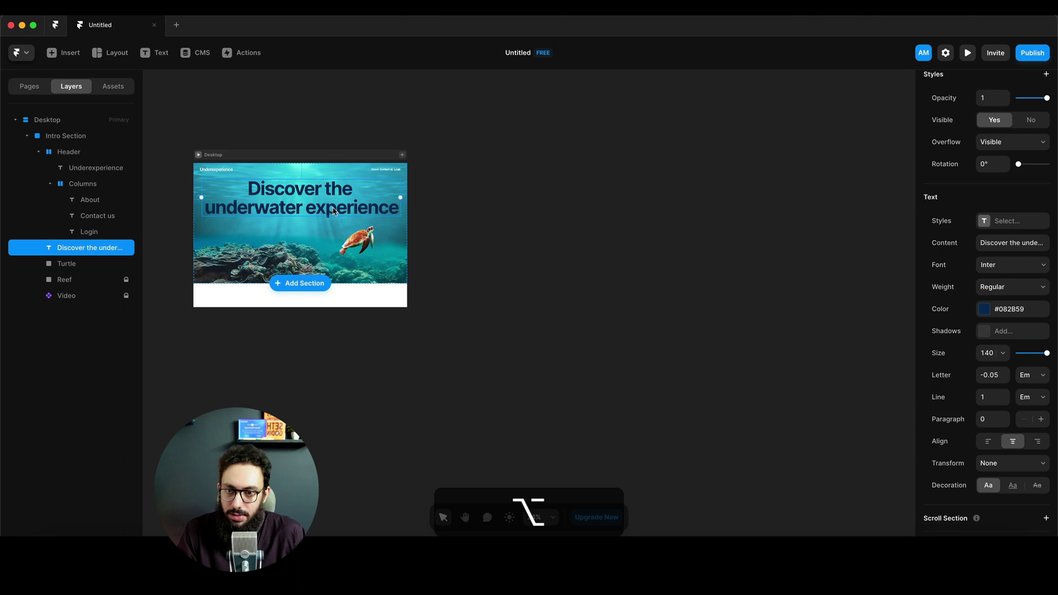
Step: Rewrite the heading to read "Discover the insane depths" and preview the page
{"action": "double_click", "coordinate": [334, 211]}
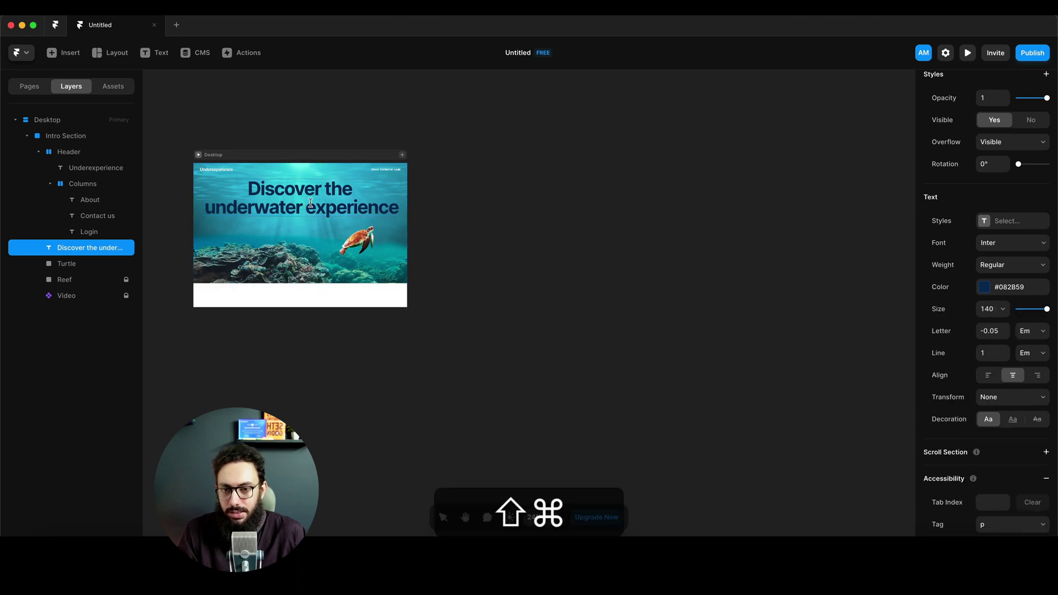
{"action": "key", "text": "shift+super+Left"}
{"action": "type", "text": "depths"}
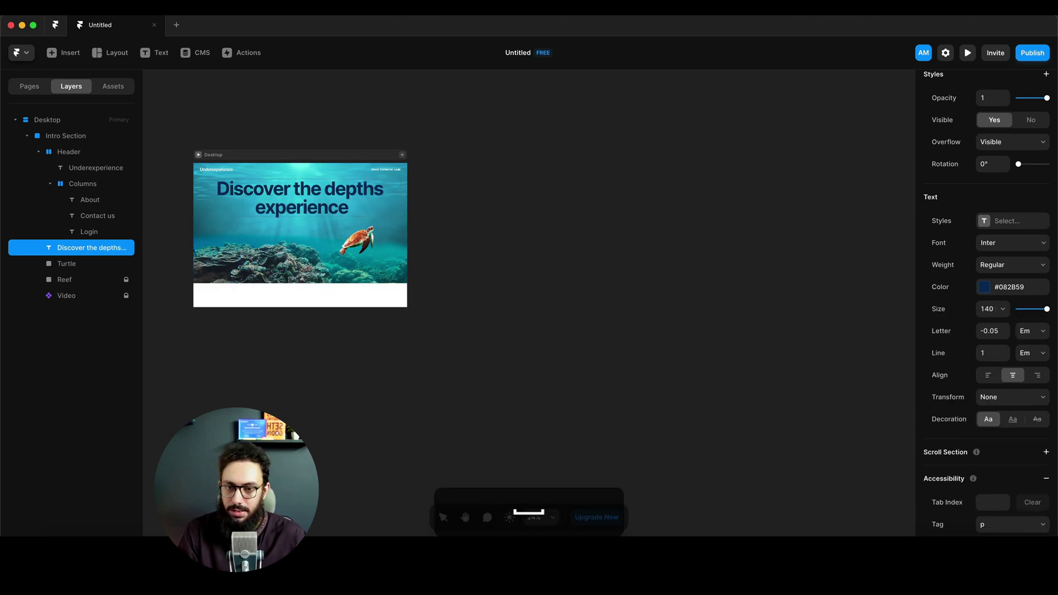
{"action": "key", "text": "shift+super+Right"}
{"action": "key", "text": "shift+super+BackSpace"}
{"action": "key", "text": "BackSpace"}
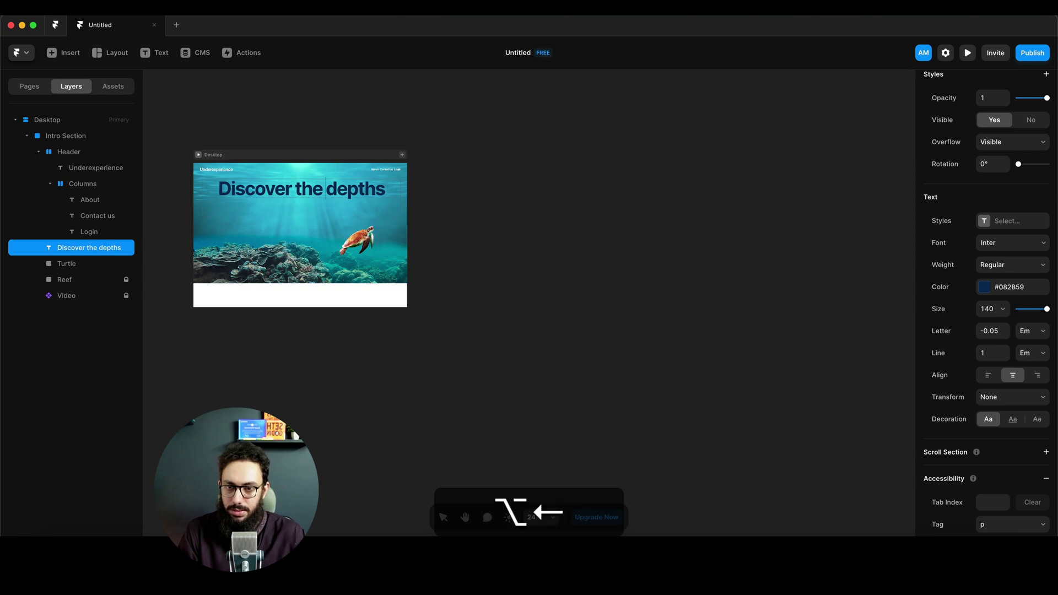
{"action": "type", "text": "insane"}
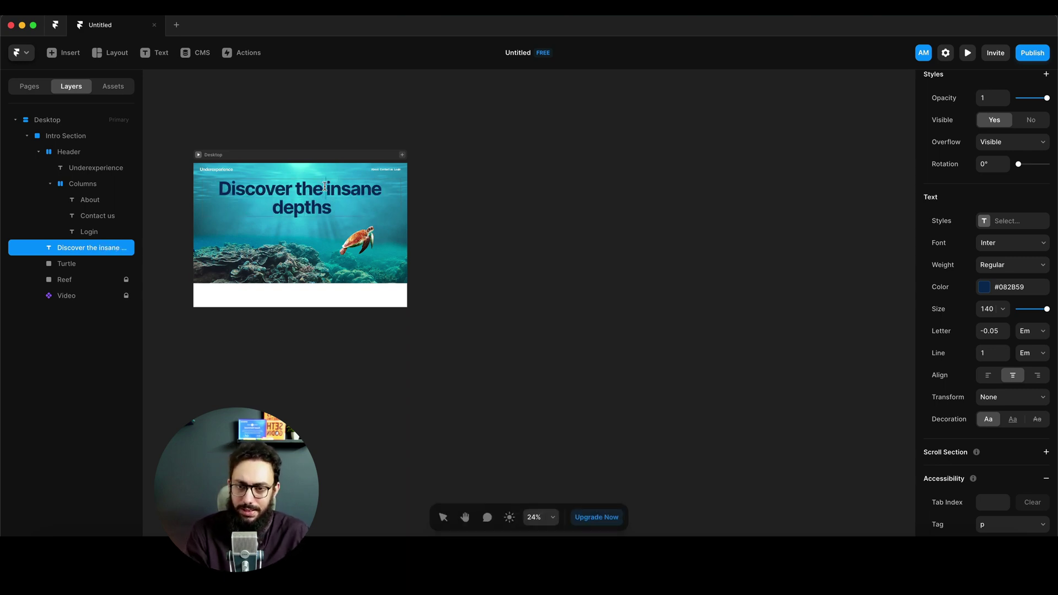
{"action": "key", "text": "Return"}
{"action": "scroll", "coordinate": [248, 197], "scroll_direction": "up", "scroll_amount": 5}
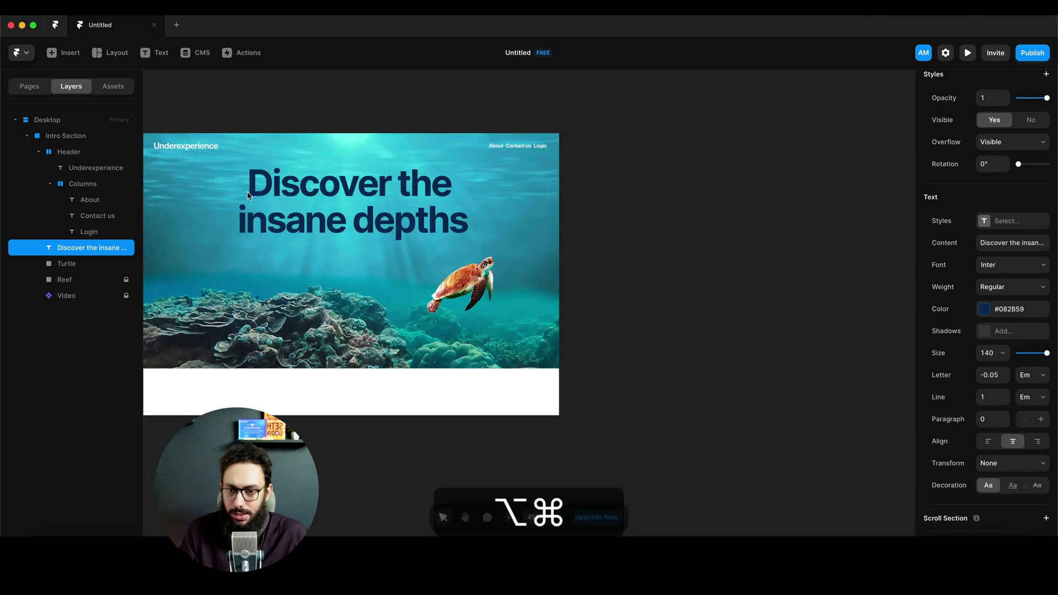
{"action": "key", "text": "super+p"}
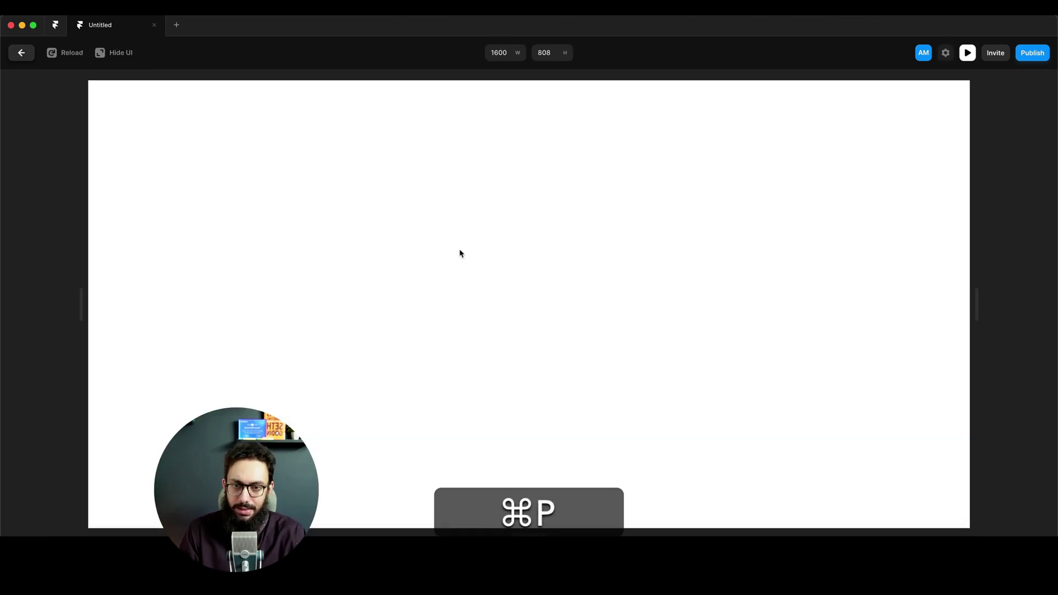
{"action": "key", "text": "Escape"}
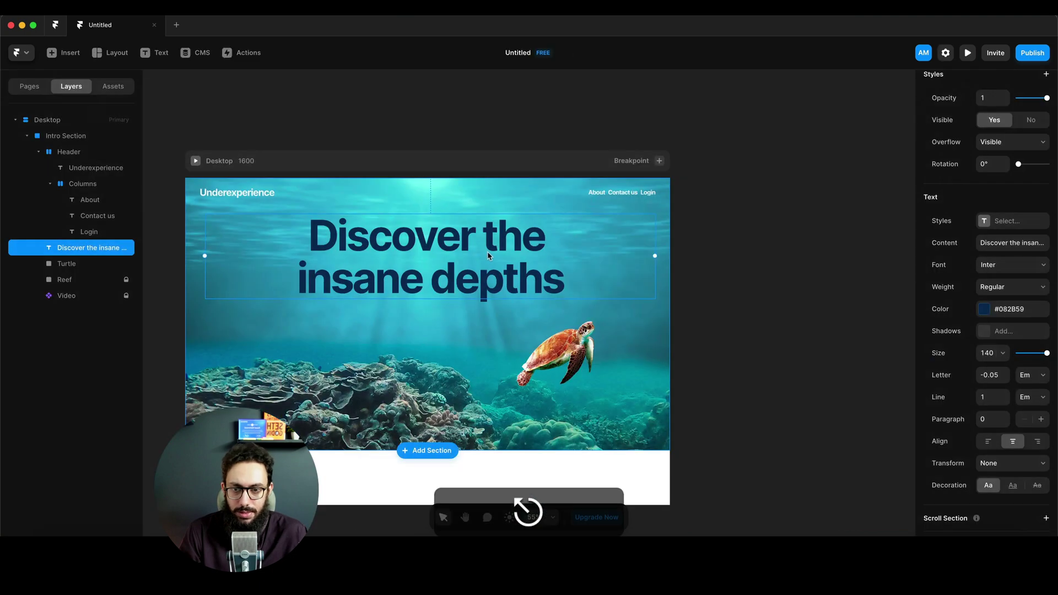
Step: Set the heading's text size to 120 and check it by scrolling through the page preview
{"action": "left_click", "coordinate": [989, 355]}
{"action": "type", "text": "120"}
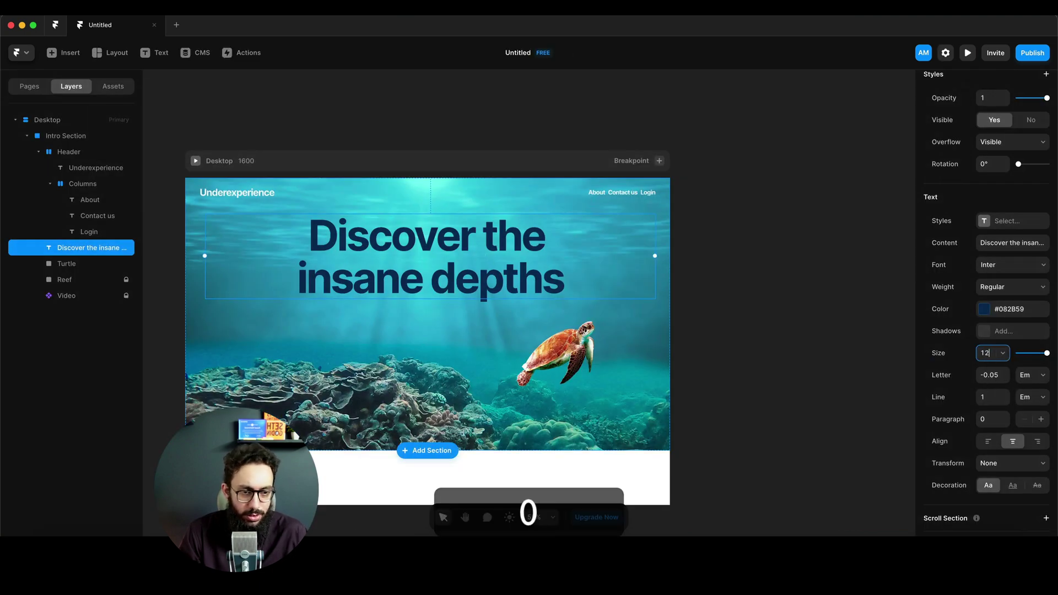
{"action": "key", "text": "Return"}
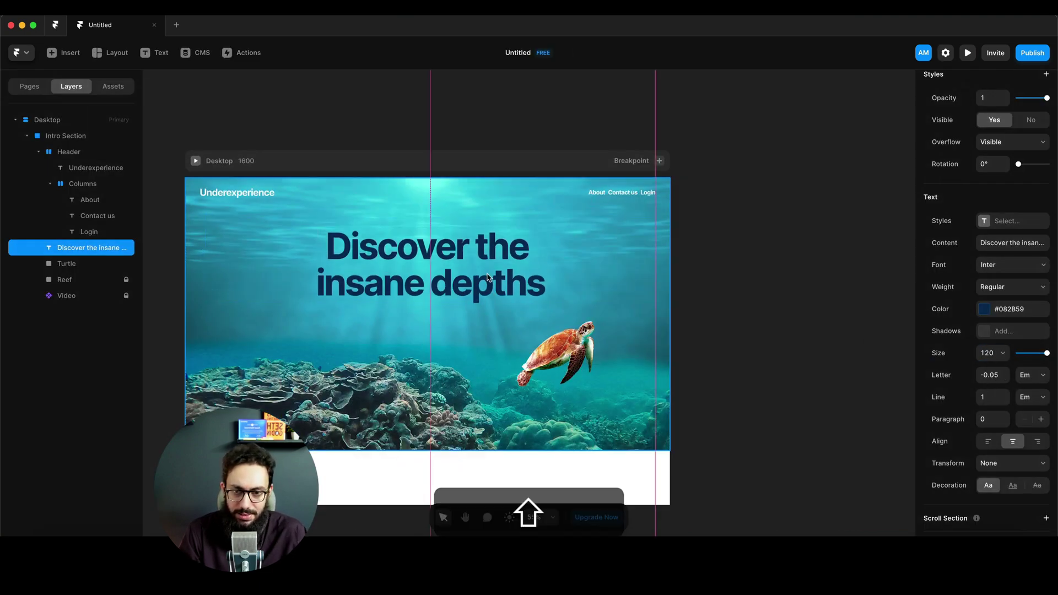
{"action": "key", "text": "shift+super+p"}
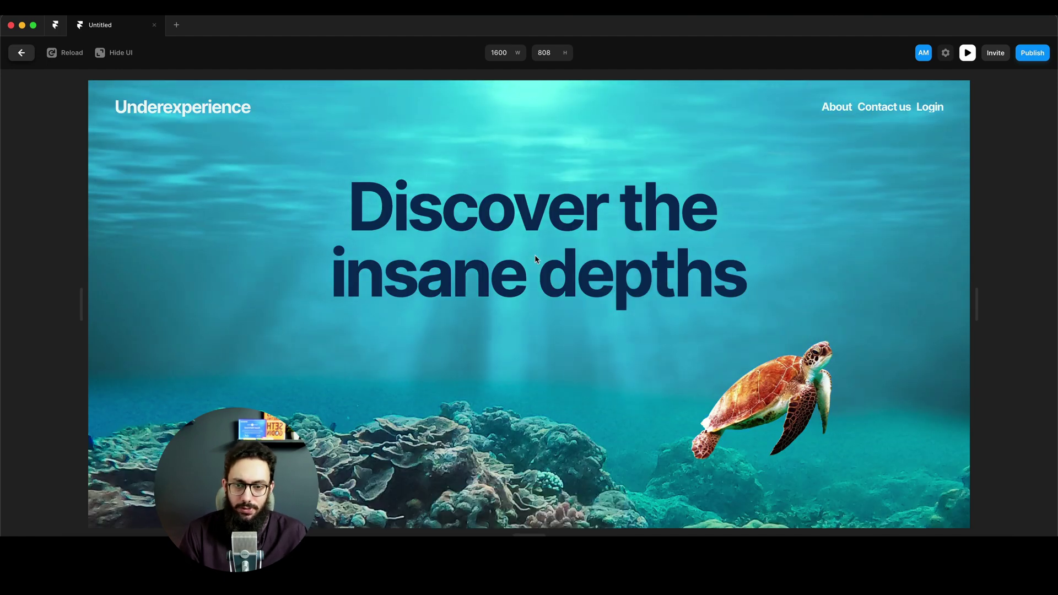
{"action": "scroll", "coordinate": [534, 255], "scroll_direction": "down", "scroll_amount": 3}
{"action": "scroll", "coordinate": [533, 255], "scroll_direction": "up", "scroll_amount": 3}
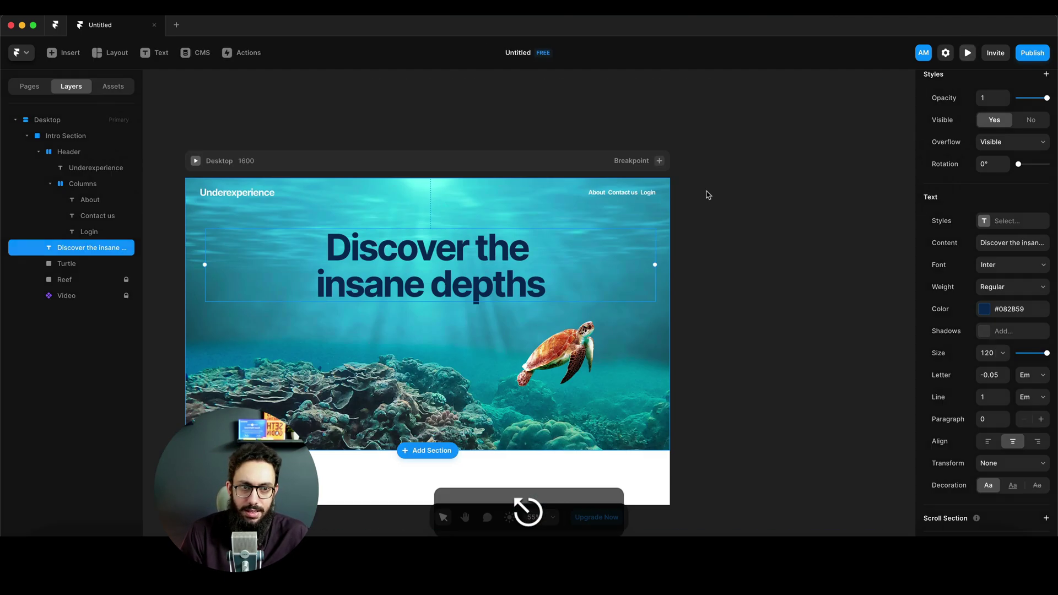
{"action": "key", "text": "Escape"}
Step: Set the gap between the About, Contact us and Login texts in the header's stack to 24
{"action": "left_click", "coordinate": [625, 193]}
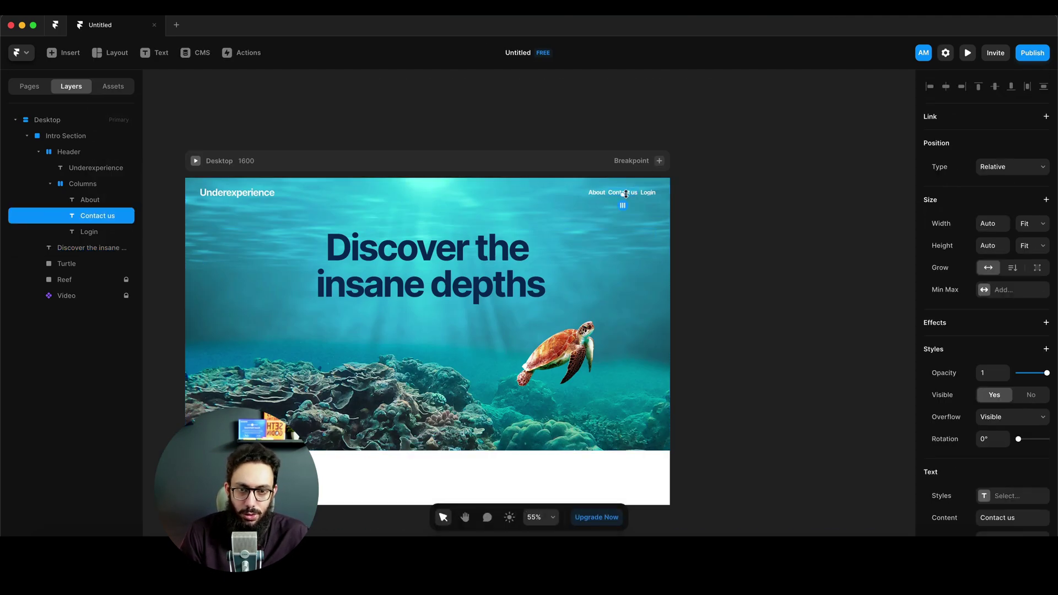
{"action": "scroll", "coordinate": [1020, 352], "scroll_direction": "down", "scroll_amount": 5}
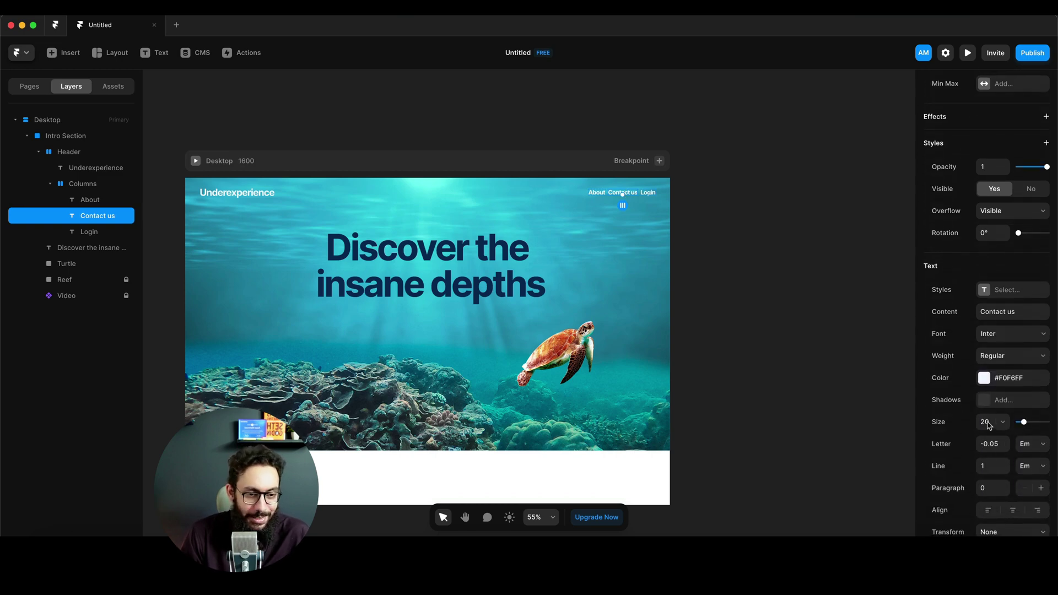
{"action": "scroll", "coordinate": [999, 357], "scroll_direction": "up", "scroll_amount": 5}
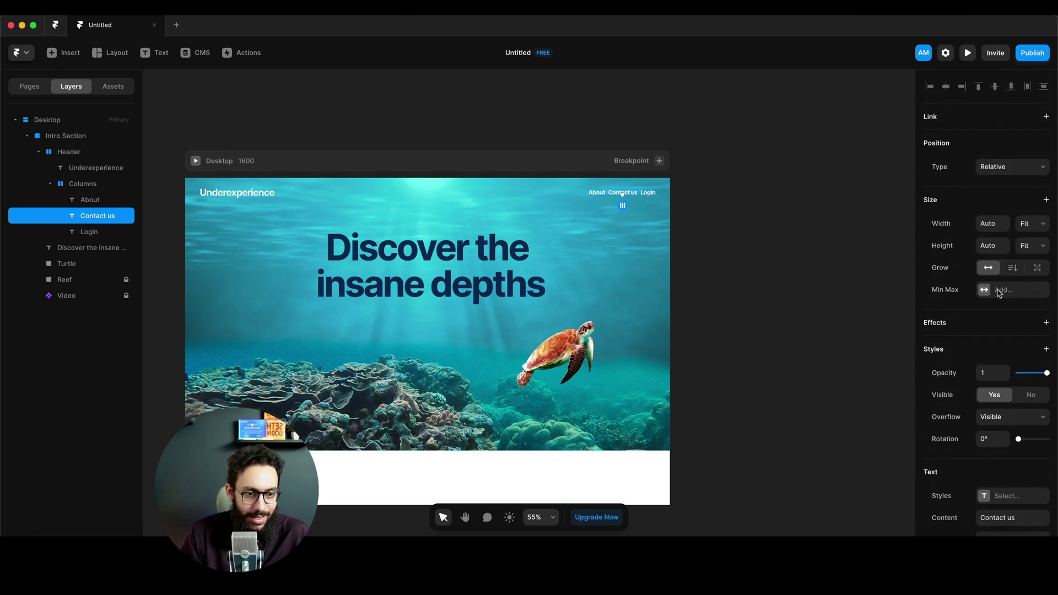
{"action": "scroll", "coordinate": [998, 293], "scroll_direction": "down", "scroll_amount": 8}
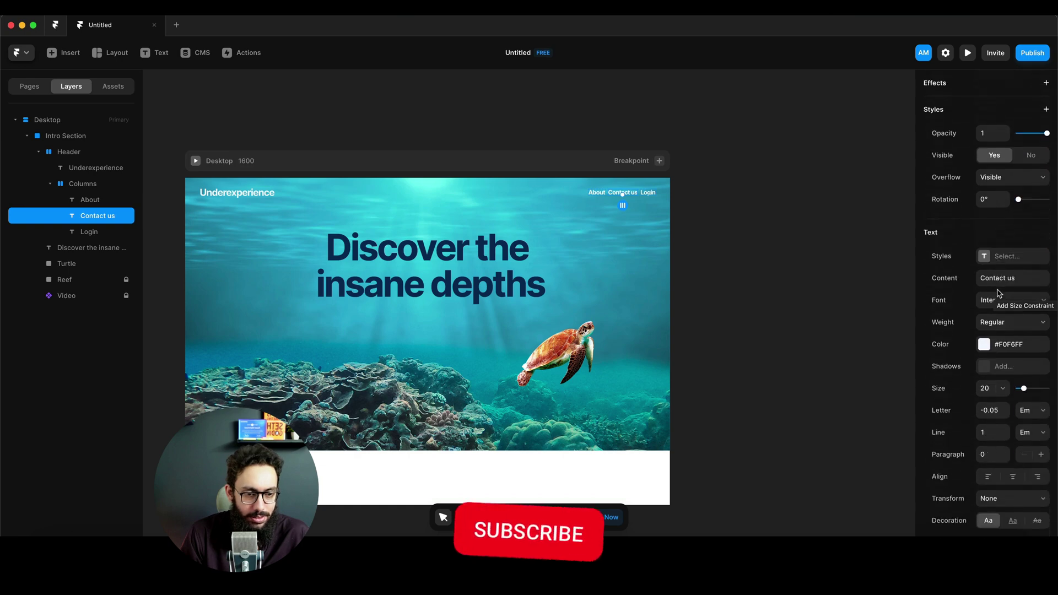
{"action": "scroll", "coordinate": [999, 293], "scroll_direction": "up", "scroll_amount": 8}
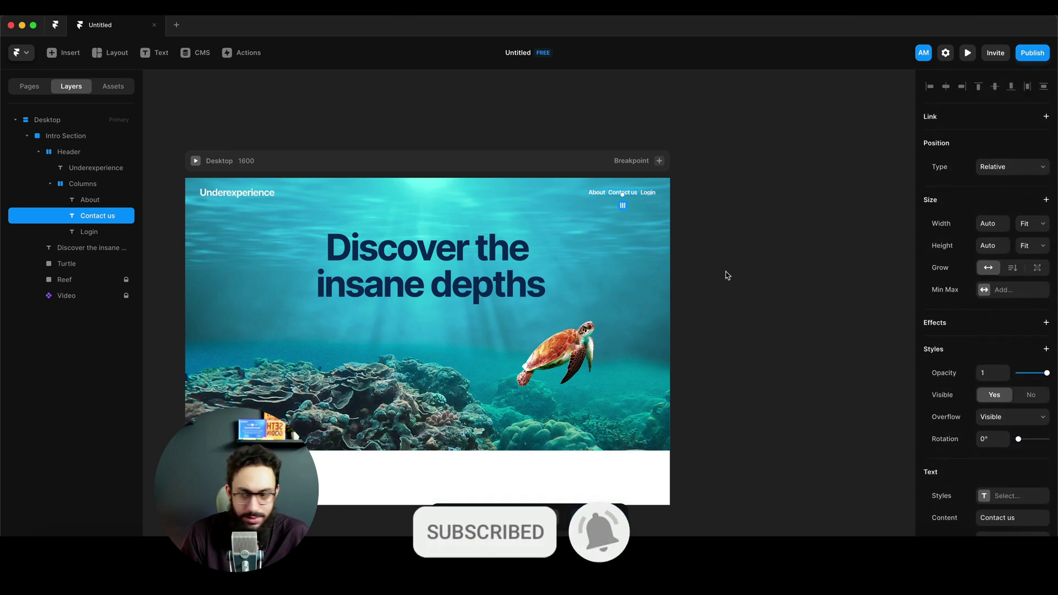
{"action": "key", "text": "Escape"}
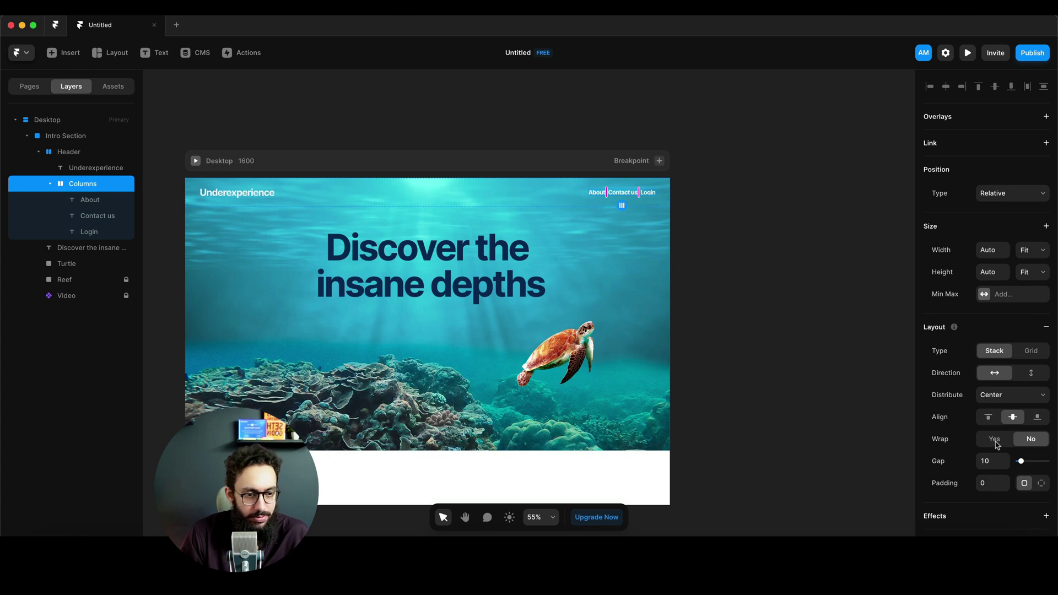
{"action": "type", "text": "24"}
{"action": "left_click", "coordinate": [754, 228]}
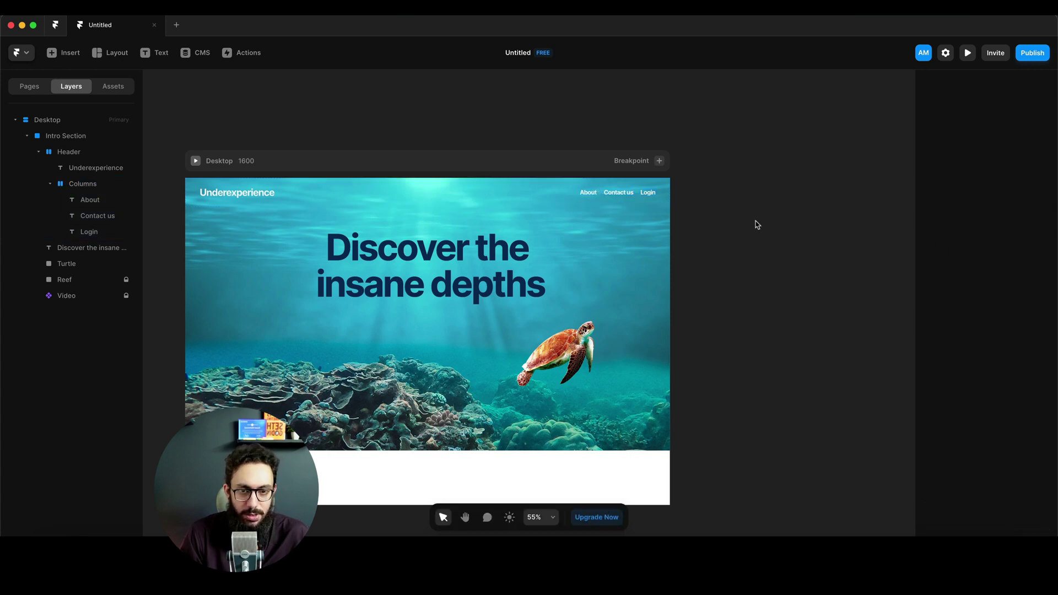
Step: Move the heading below Turtle and Reef in the layer order, directly above Video
{"action": "scroll", "coordinate": [756, 224], "scroll_direction": "left", "scroll_amount": 3}
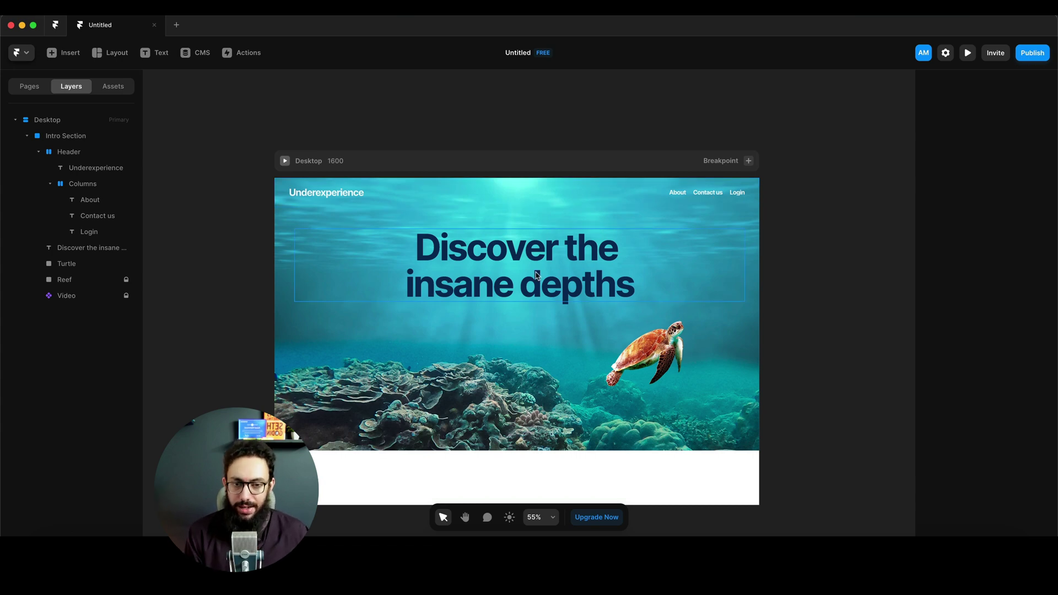
{"action": "left_click", "coordinate": [579, 288]}
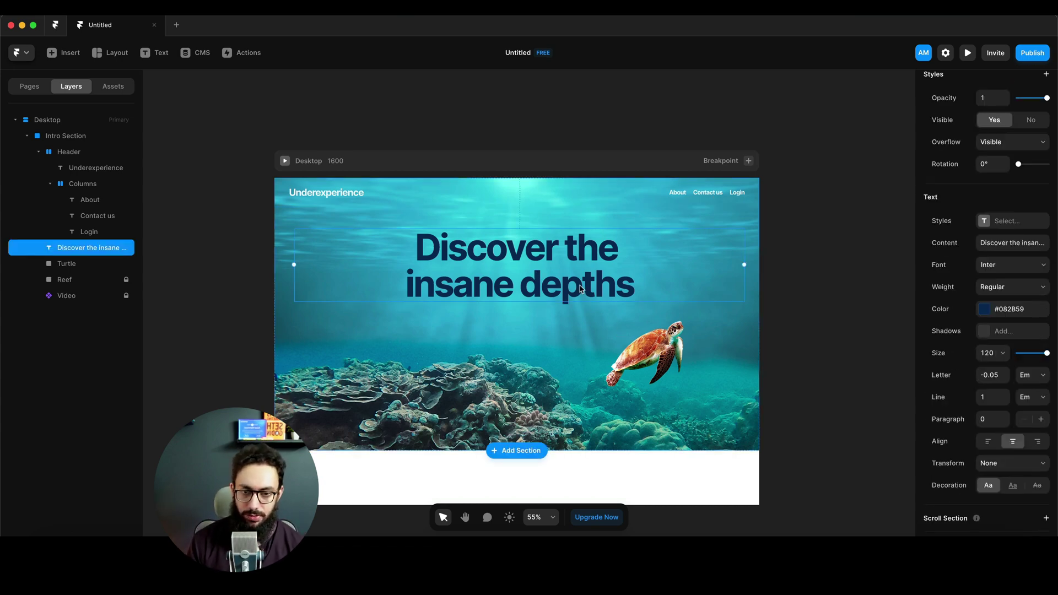
{"action": "left_click_drag", "start_coordinate": [90, 250], "coordinate": [82, 279]}
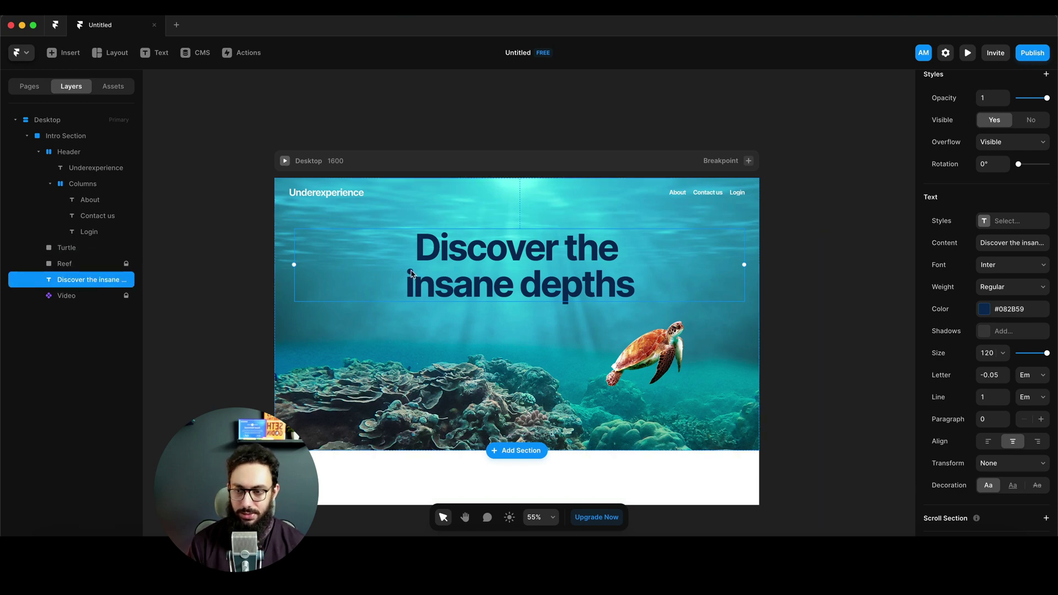
{"action": "key", "text": "alt+l"}
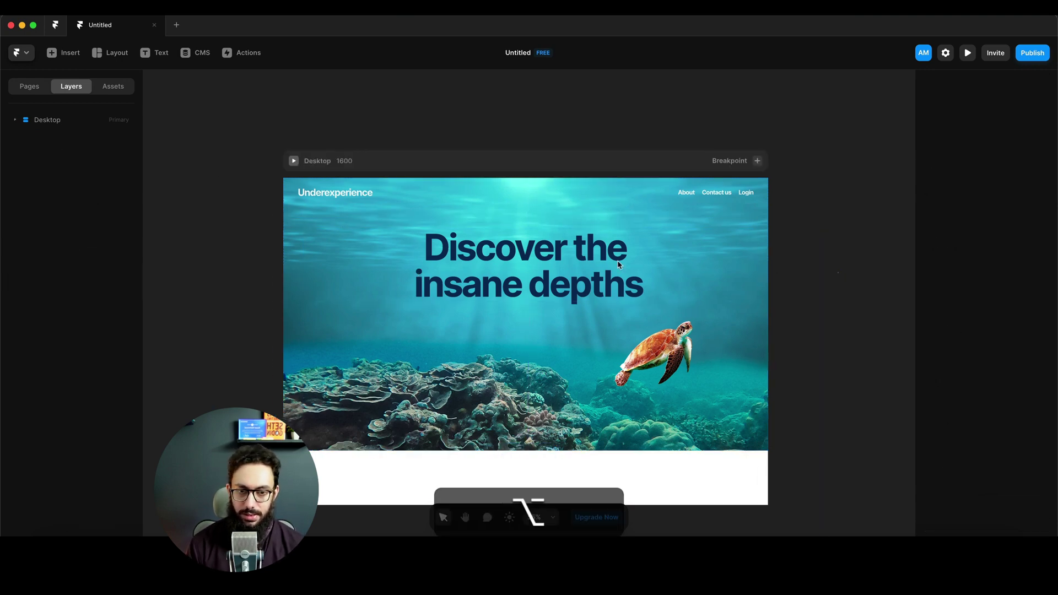
Step: Add a Scroll Speed effect to the heading and set its speed to 40%
{"action": "left_click", "coordinate": [556, 278]}
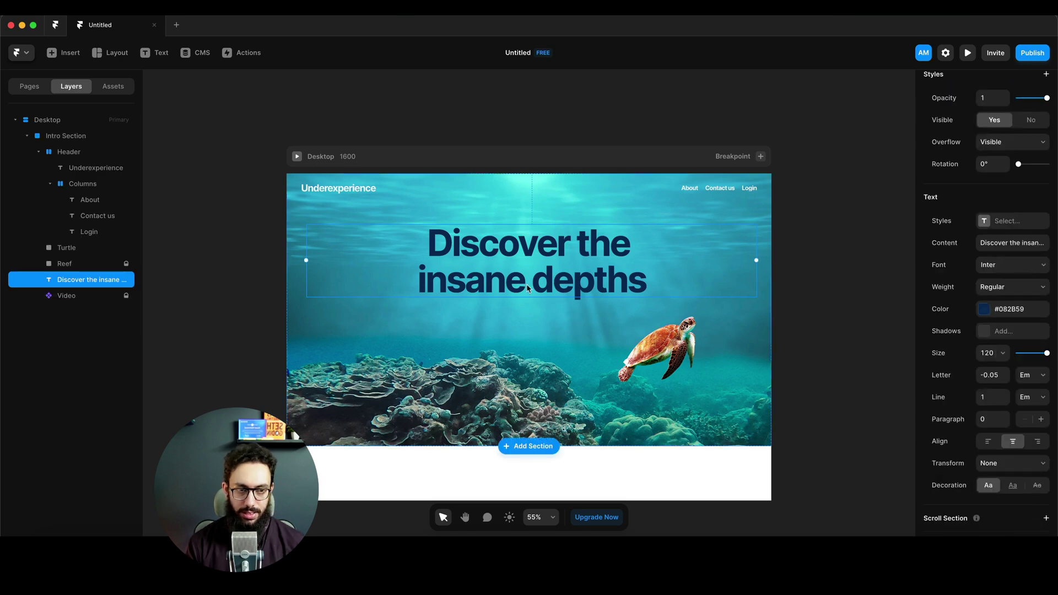
{"action": "scroll", "coordinate": [1030, 240], "scroll_direction": "up", "scroll_amount": 5}
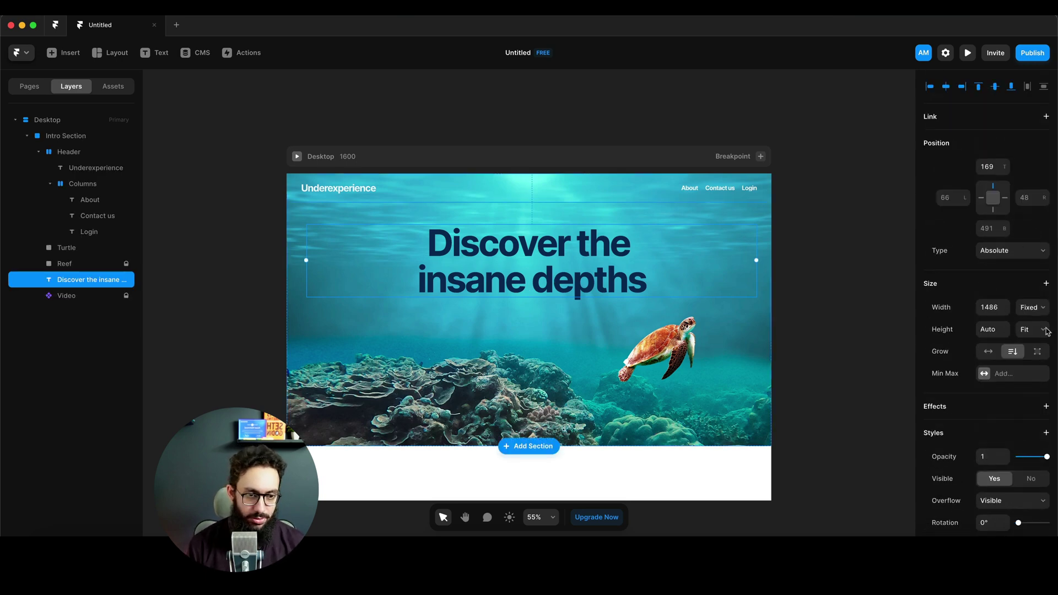
{"action": "scroll", "coordinate": [1046, 330], "scroll_direction": "down", "scroll_amount": 2}
{"action": "left_click", "coordinate": [1045, 345]}
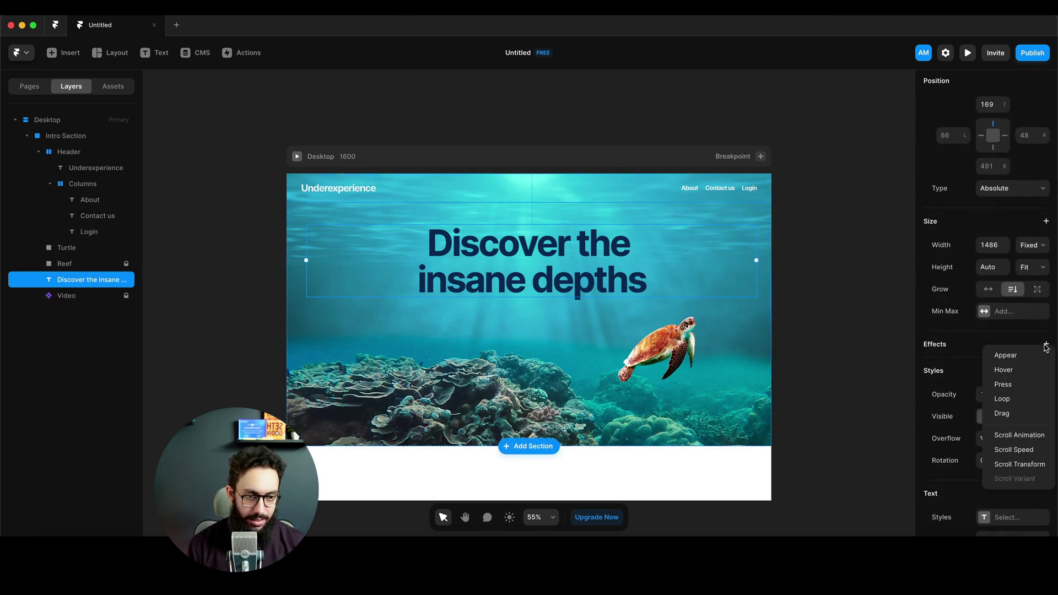
{"action": "left_click", "coordinate": [1019, 450]}
{"action": "type", "text": "40%"}
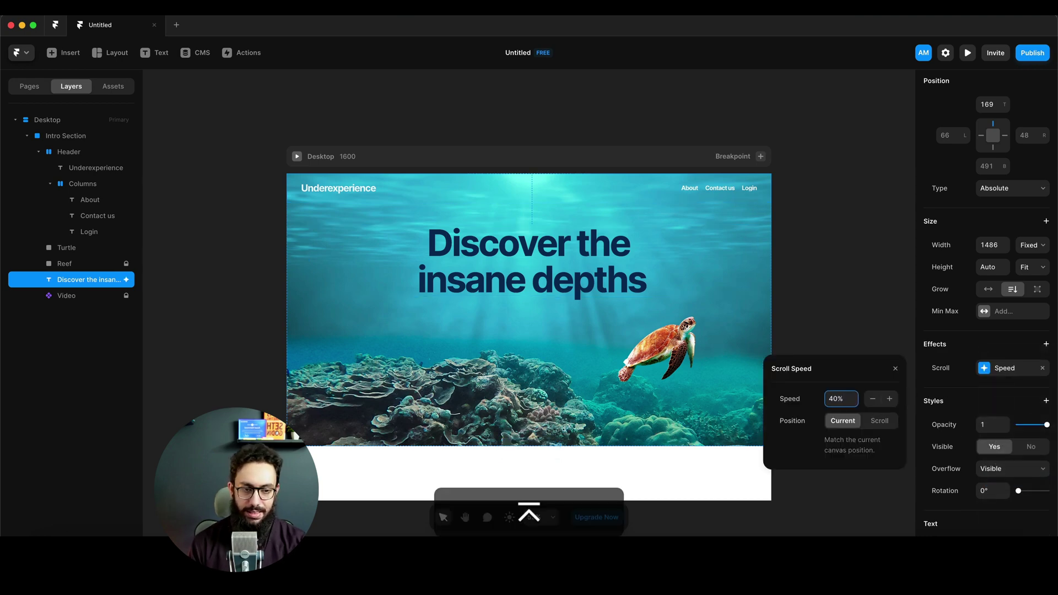
Step: Preview the page and scroll it repeatedly to examine how the heading moves behind the turtle and reef
{"action": "key", "text": "super+p"}
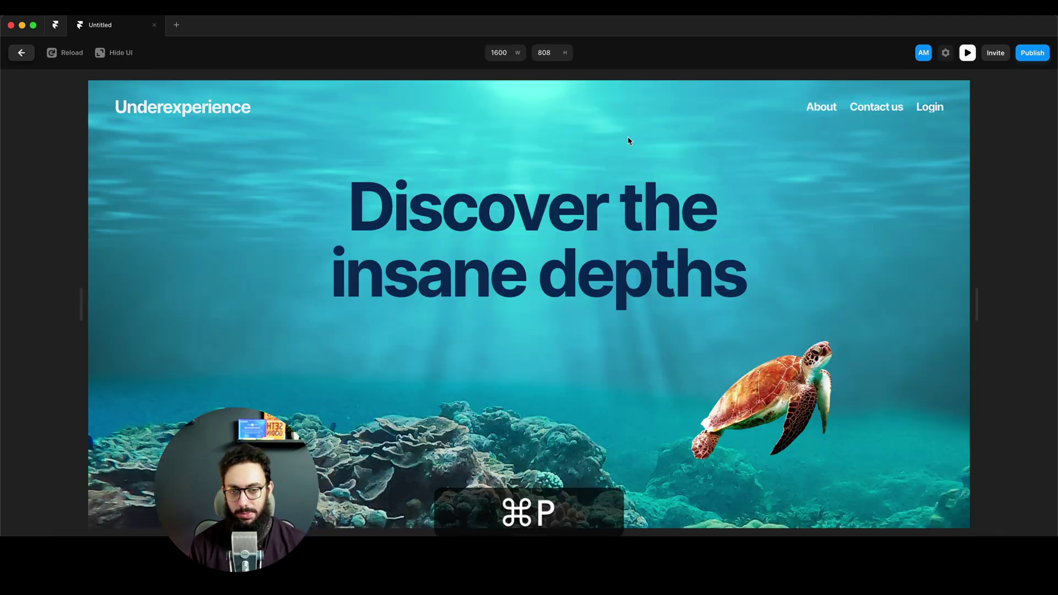
{"action": "scroll", "coordinate": [627, 120], "scroll_direction": "down", "scroll_amount": 5}
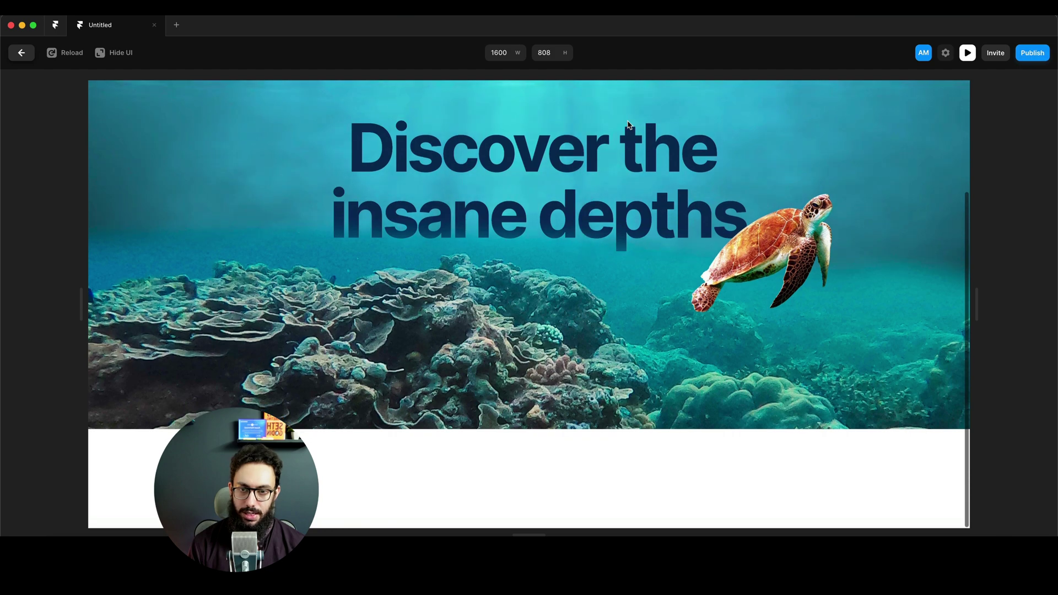
{"action": "scroll", "coordinate": [626, 120], "scroll_direction": "up", "scroll_amount": 6}
{"action": "scroll", "coordinate": [626, 120], "scroll_direction": "down", "scroll_amount": 2}
{"action": "scroll", "coordinate": [627, 120], "scroll_direction": "down", "scroll_amount": 3}
{"action": "scroll", "coordinate": [627, 120], "scroll_direction": "up", "scroll_amount": 4}
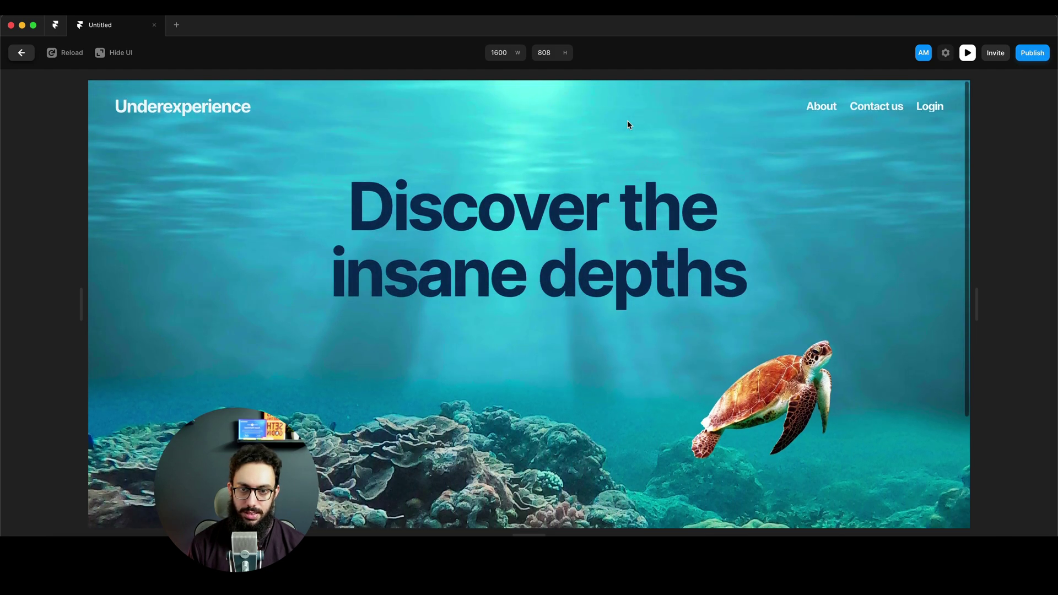
{"action": "scroll", "coordinate": [627, 120], "scroll_direction": "down", "scroll_amount": 3}
{"action": "scroll", "coordinate": [627, 120], "scroll_direction": "up", "scroll_amount": 4}
{"action": "scroll", "coordinate": [627, 121], "scroll_direction": "down", "scroll_amount": 3}
{"action": "key", "text": "Escape"}
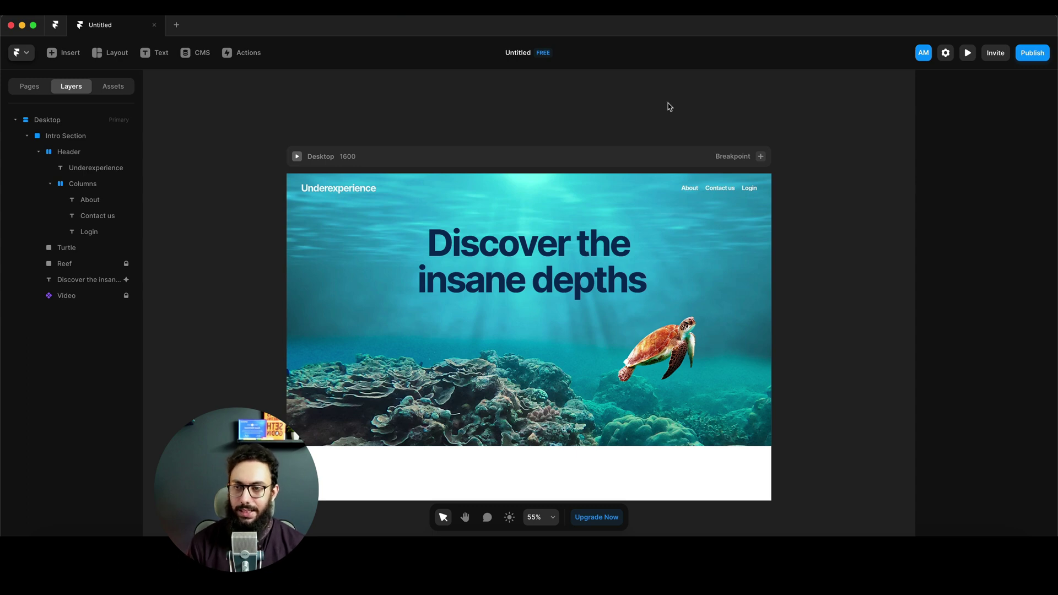
Step: Search the insert library for "footer" and place the dark footer on the page below the Intro Section
{"action": "key", "text": "i"}
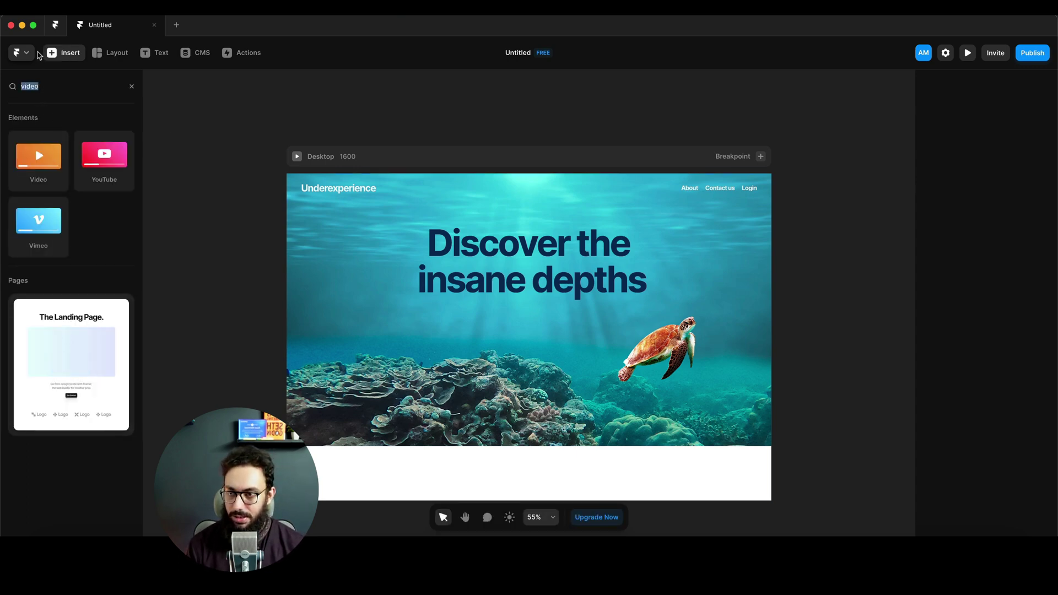
{"action": "left_click", "coordinate": [132, 86]}
{"action": "type", "text": "footer"}
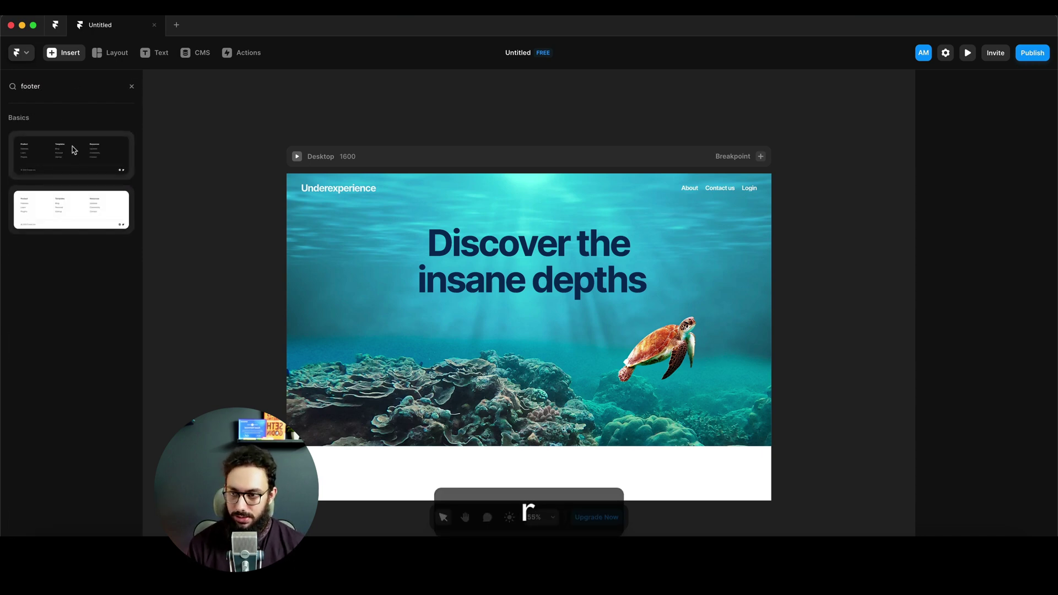
{"action": "left_click_drag", "start_coordinate": [74, 150], "coordinate": [428, 463]}
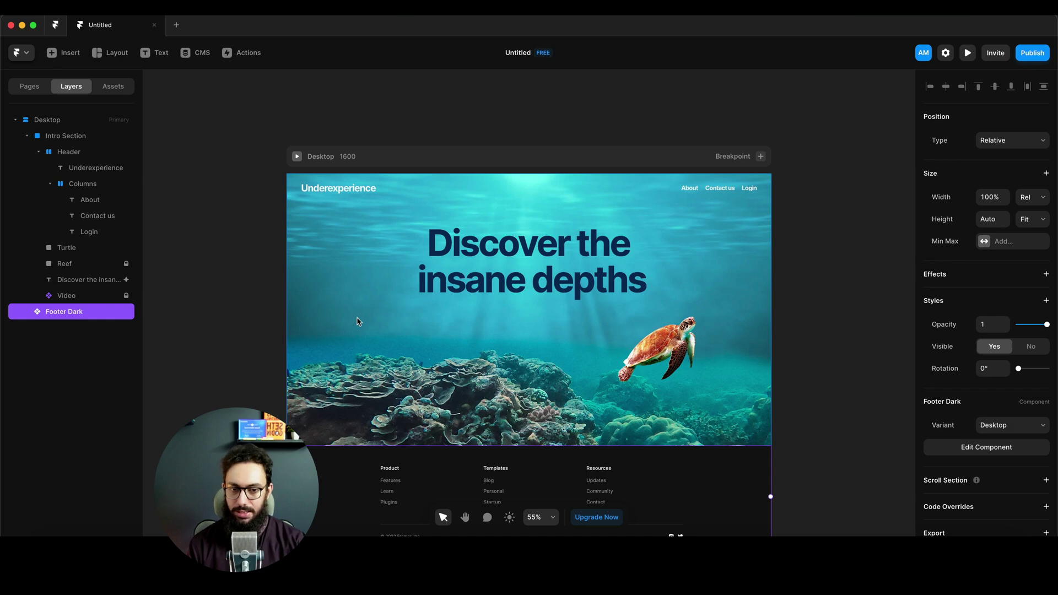
Step: Insert the Contact form section from the section library between the Intro Section and the dark footer
{"action": "key", "text": "i"}
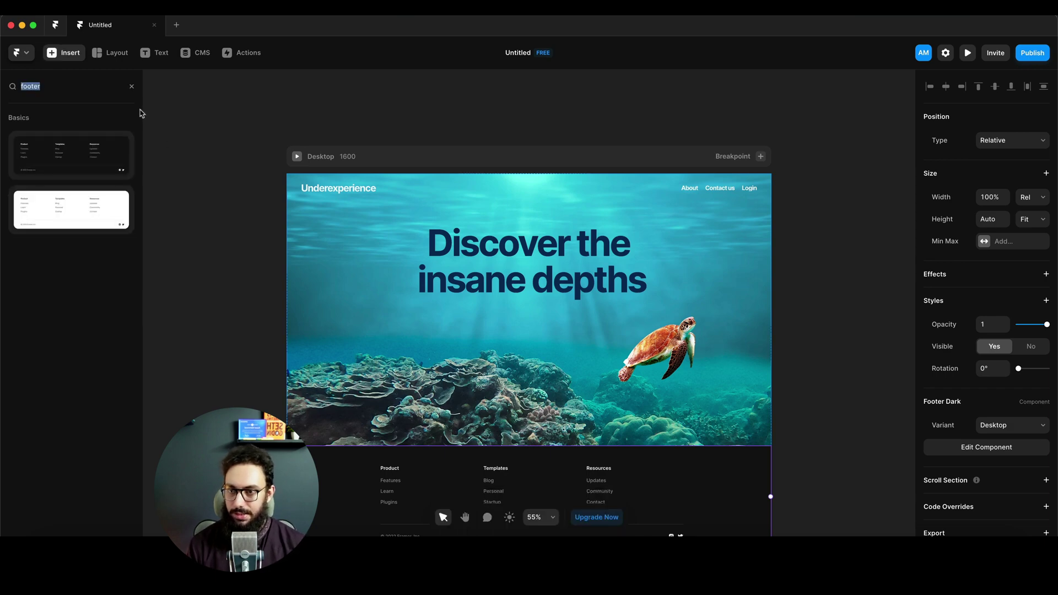
{"action": "left_click", "coordinate": [131, 86]}
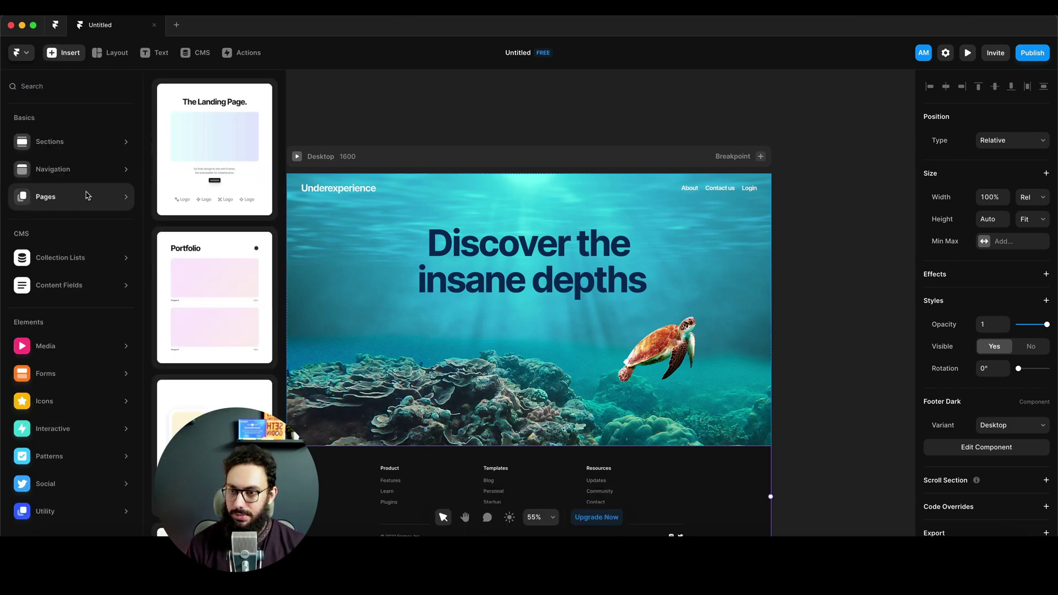
{"action": "mouse_move", "coordinate": [102, 151]}
{"action": "scroll", "coordinate": [198, 246], "scroll_direction": "down", "scroll_amount": 15}
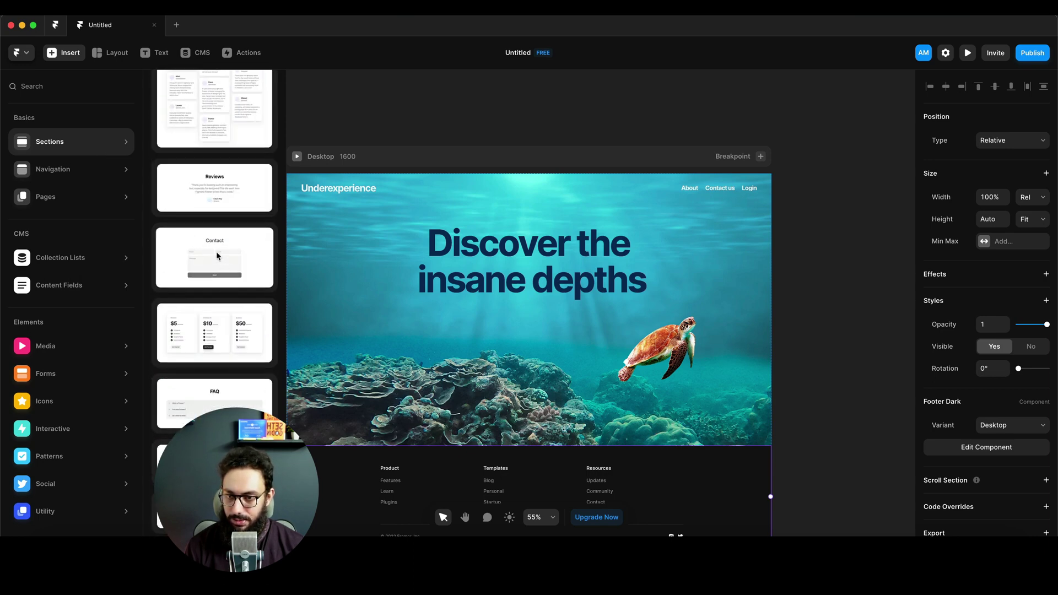
{"action": "left_click_drag", "start_coordinate": [218, 256], "coordinate": [411, 439]}
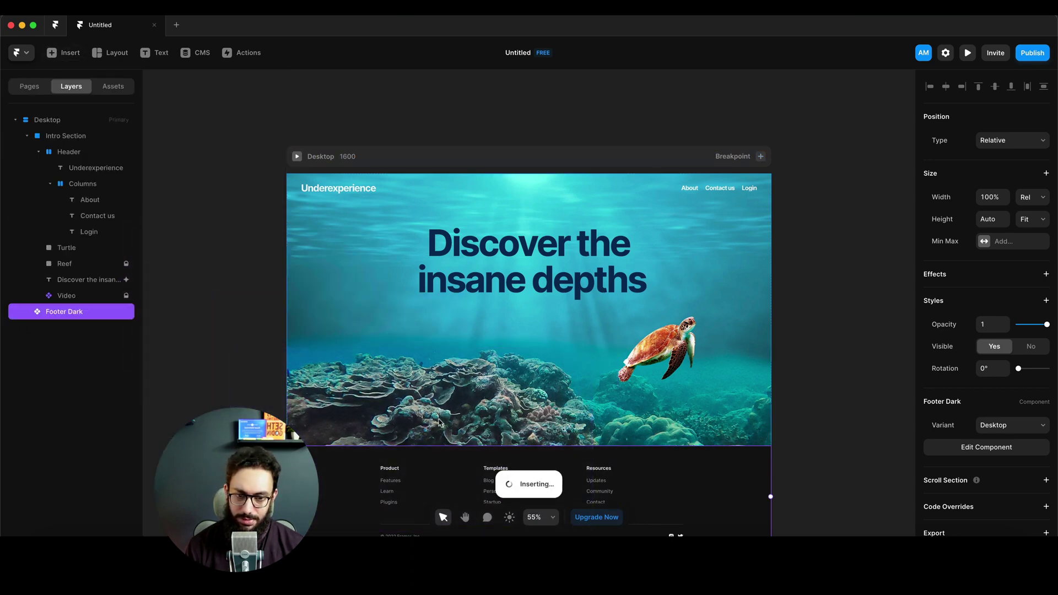
{"action": "left_click", "coordinate": [823, 313]}
{"action": "scroll", "coordinate": [815, 317], "scroll_direction": "down", "scroll_amount": 5}
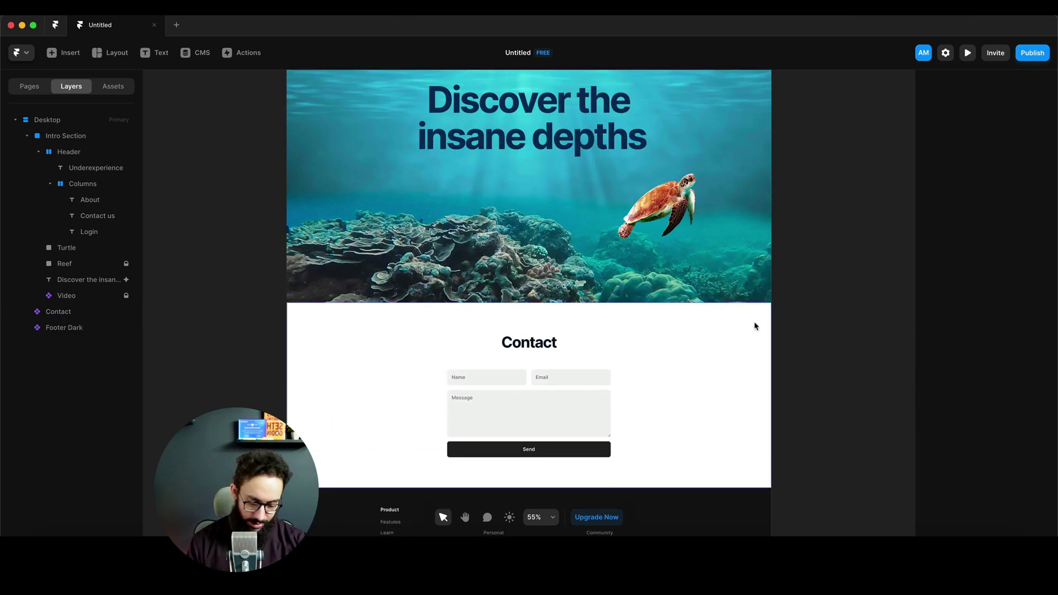
Step: Preview the page and scroll it repeatedly to examine the parallax between the heading, turtle, reef and Contact section
{"action": "key", "text": "super+p"}
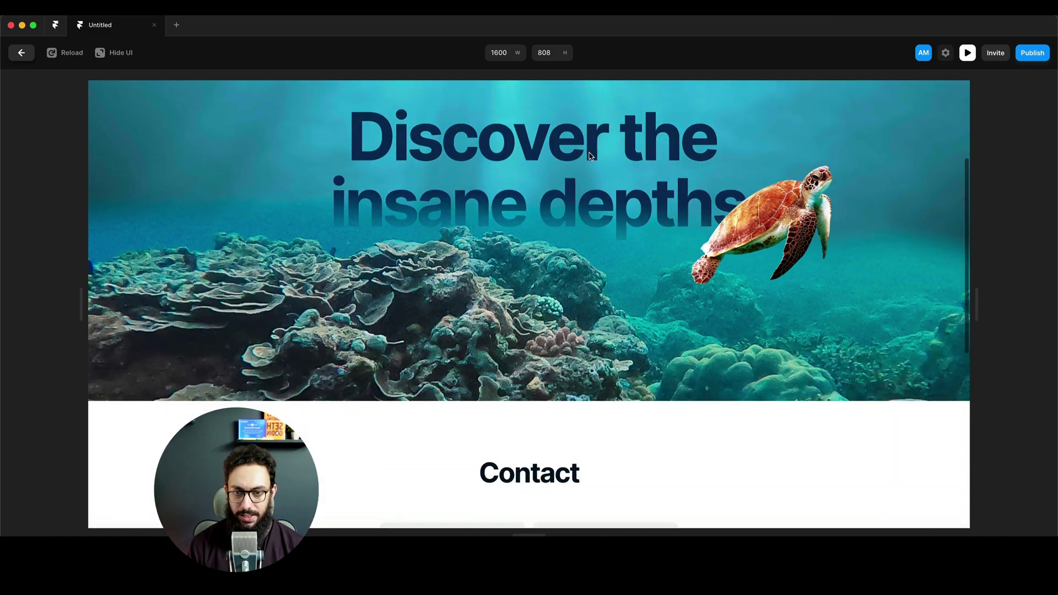
{"action": "scroll", "coordinate": [588, 156], "scroll_direction": "down", "scroll_amount": 5}
{"action": "scroll", "coordinate": [589, 156], "scroll_direction": "up", "scroll_amount": 6}
{"action": "scroll", "coordinate": [588, 156], "scroll_direction": "down", "scroll_amount": 2}
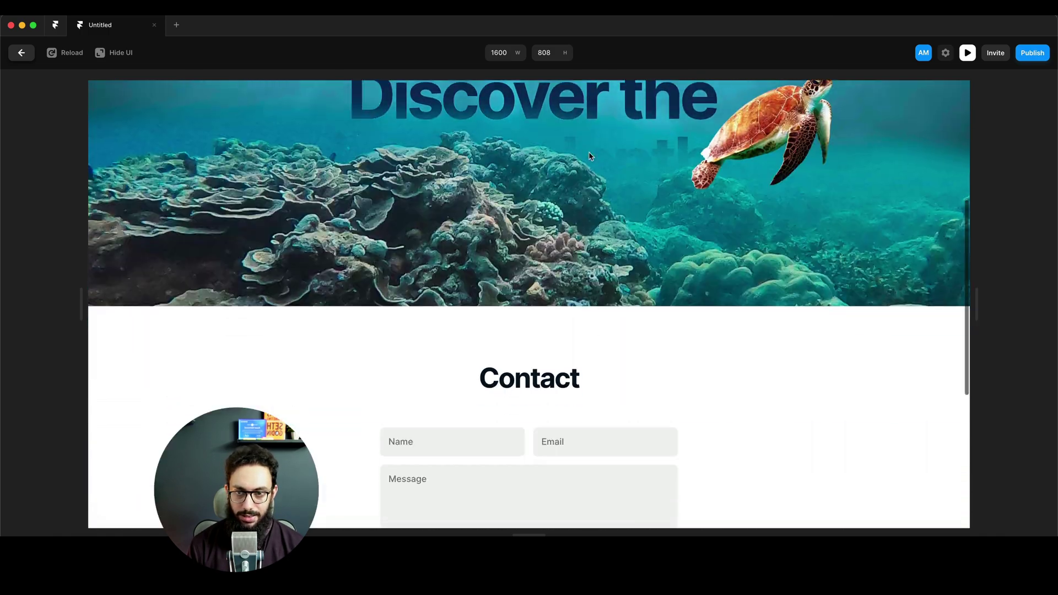
{"action": "scroll", "coordinate": [588, 156], "scroll_direction": "up", "scroll_amount": 4}
{"action": "scroll", "coordinate": [588, 155], "scroll_direction": "down", "scroll_amount": 3}
{"action": "scroll", "coordinate": [588, 156], "scroll_direction": "up", "scroll_amount": 3}
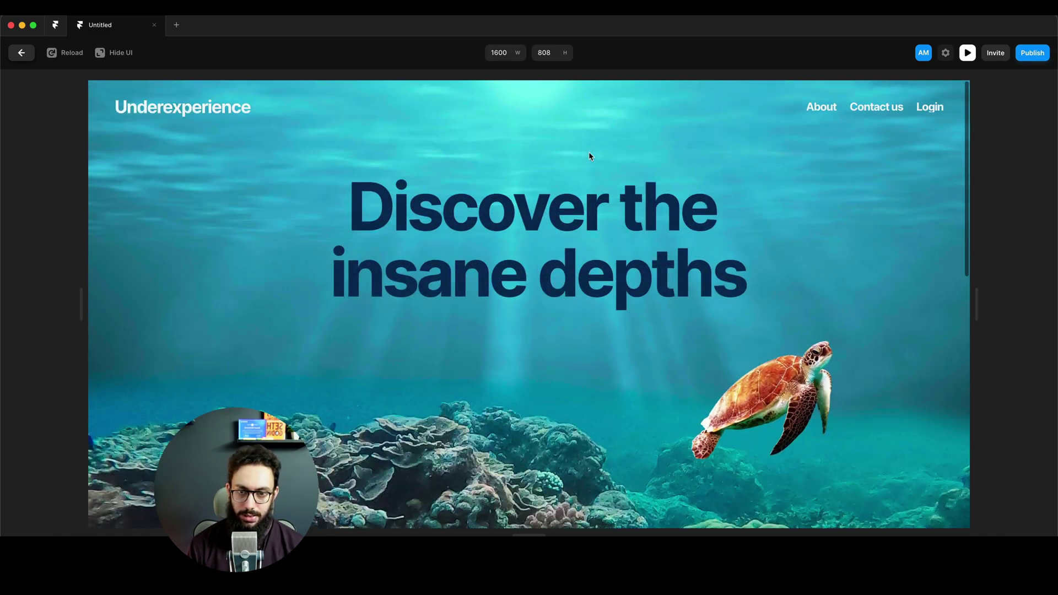
{"action": "scroll", "coordinate": [588, 156], "scroll_direction": "down", "scroll_amount": 3}
{"action": "scroll", "coordinate": [588, 156], "scroll_direction": "up", "scroll_amount": 3}
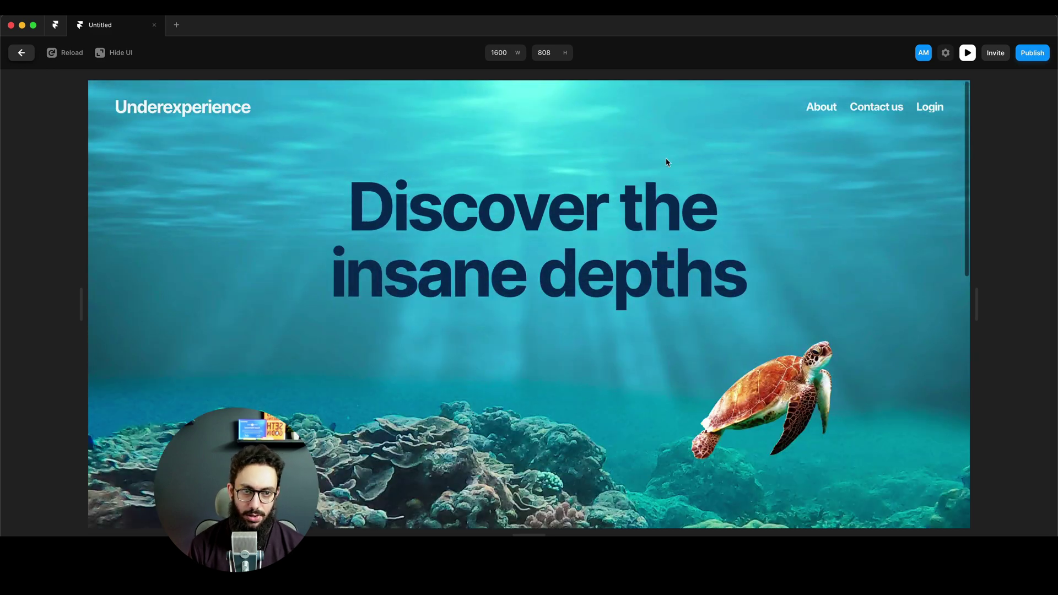
{"action": "scroll", "coordinate": [696, 340], "scroll_direction": "down", "scroll_amount": 3}
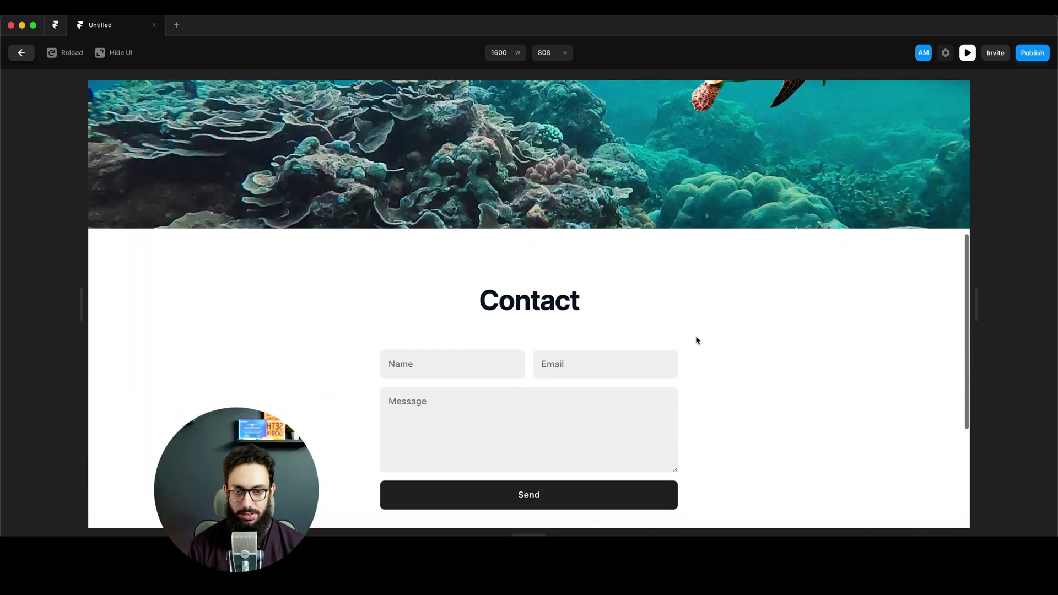
{"action": "scroll", "coordinate": [696, 341], "scroll_direction": "up", "scroll_amount": 3}
{"action": "key", "text": "Escape"}
Step: Add a Scroll Speed effect to the turtle and set its speed to 140%
{"action": "left_click", "coordinate": [669, 223]}
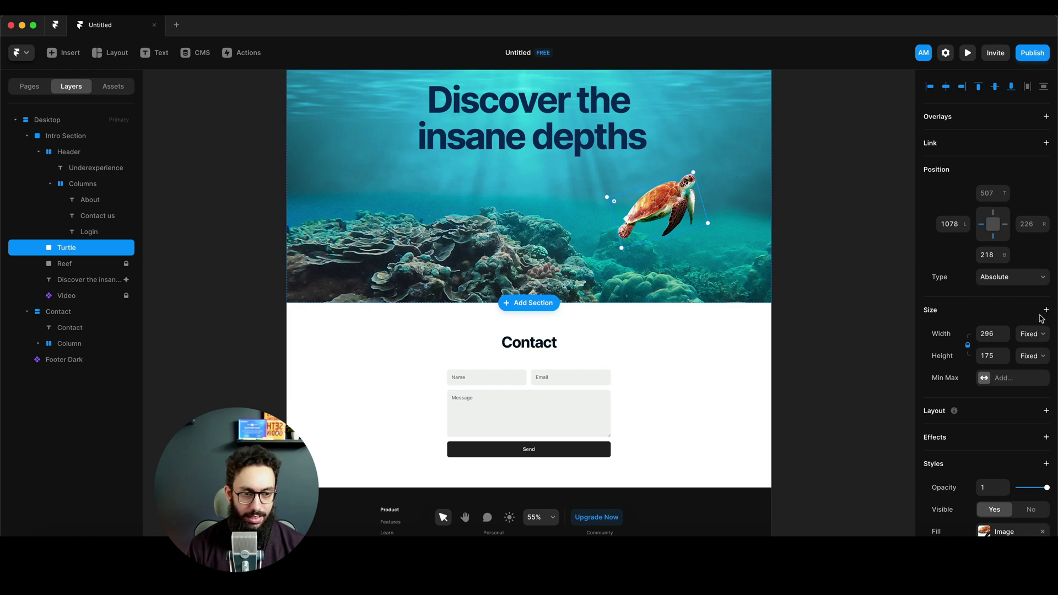
{"action": "left_click", "coordinate": [1045, 438]}
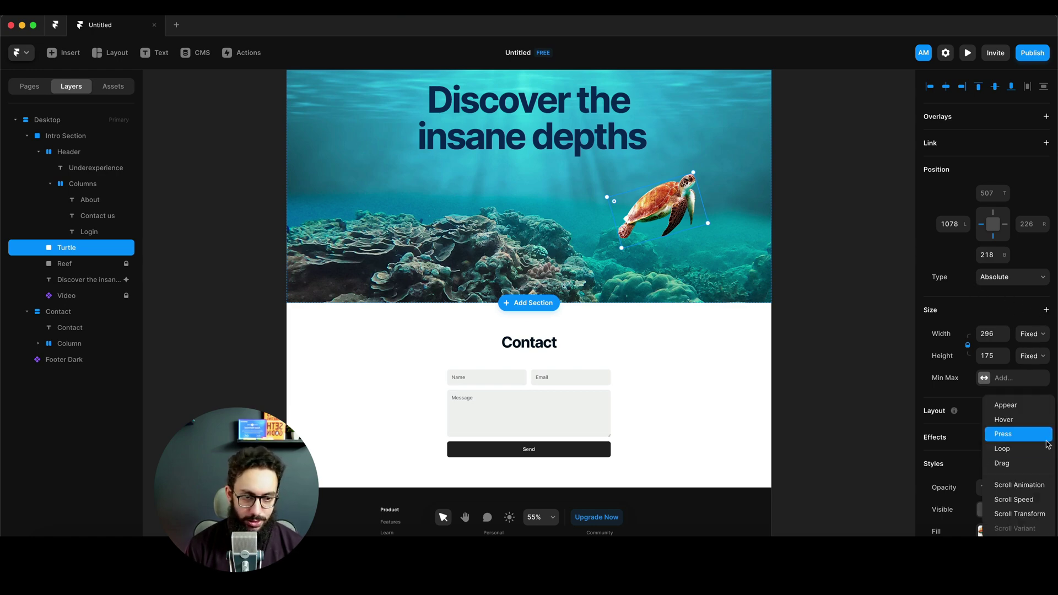
{"action": "left_click", "coordinate": [1031, 500]}
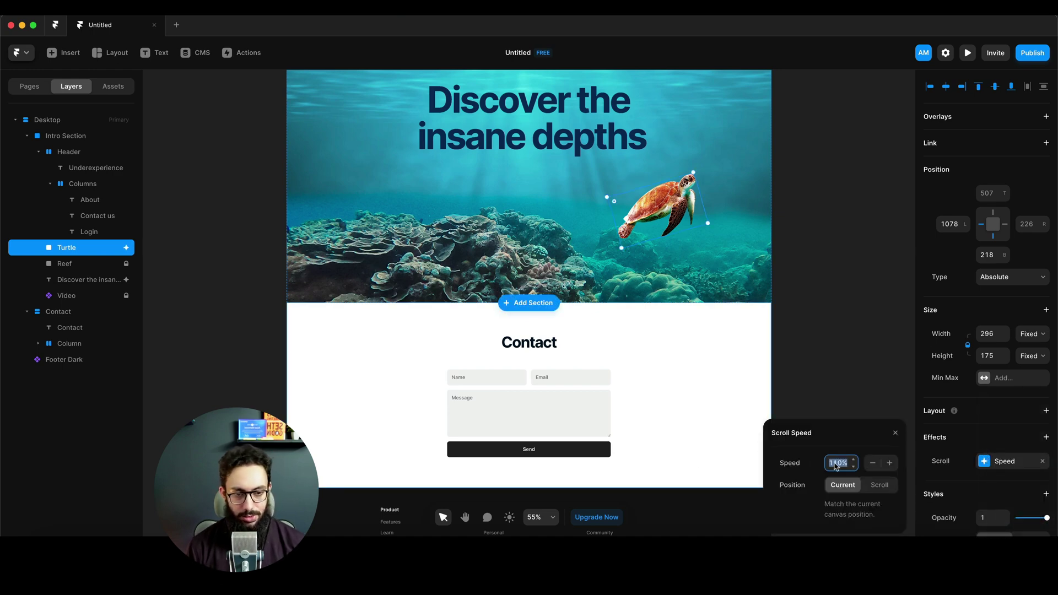
{"action": "type", "text": "140"}
{"action": "key", "text": "super+Return"}
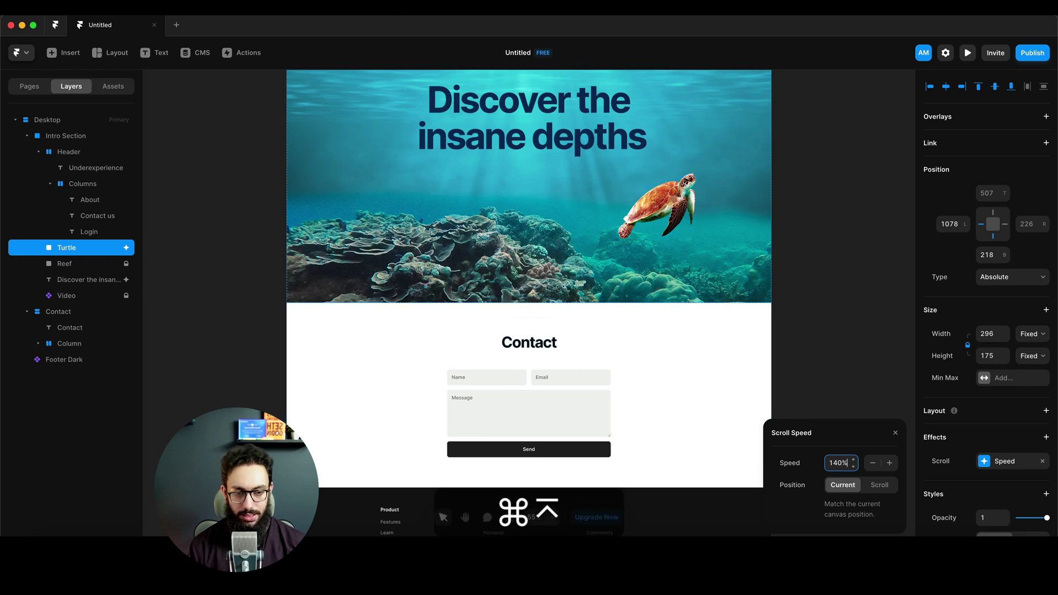
Step: Scroll up and down the previewed page to examine how the turtle moves relative to the heading and reef
{"action": "scroll", "coordinate": [661, 144], "scroll_direction": "down", "scroll_amount": 3}
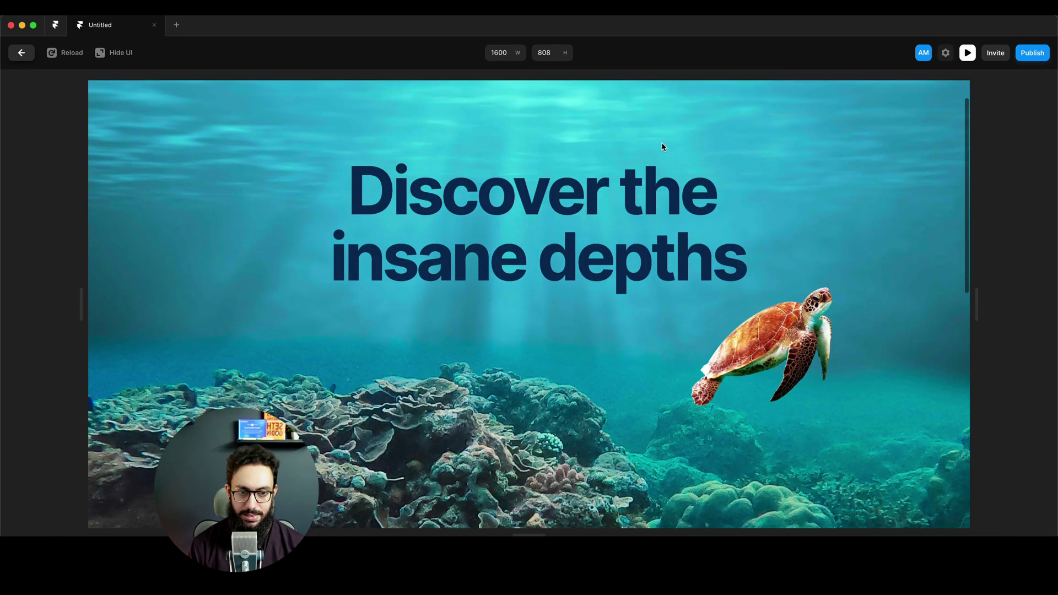
{"action": "scroll", "coordinate": [662, 145], "scroll_direction": "down", "scroll_amount": 3}
{"action": "scroll", "coordinate": [662, 146], "scroll_direction": "up", "scroll_amount": 3}
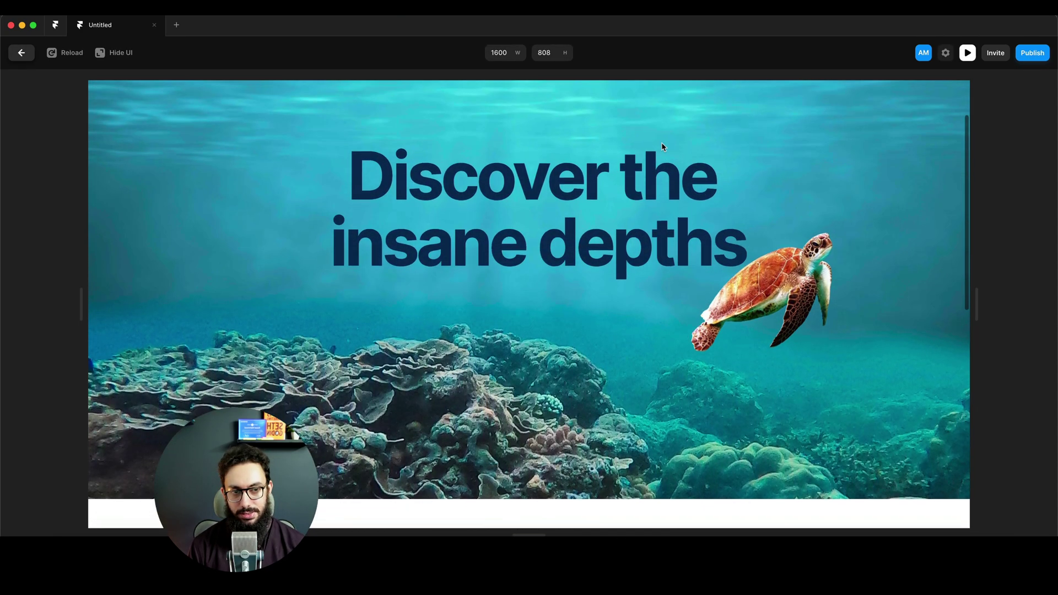
{"action": "scroll", "coordinate": [662, 145], "scroll_direction": "down", "scroll_amount": 2}
{"action": "scroll", "coordinate": [662, 146], "scroll_direction": "down", "scroll_amount": 2}
{"action": "scroll", "coordinate": [662, 146], "scroll_direction": "up", "scroll_amount": 4}
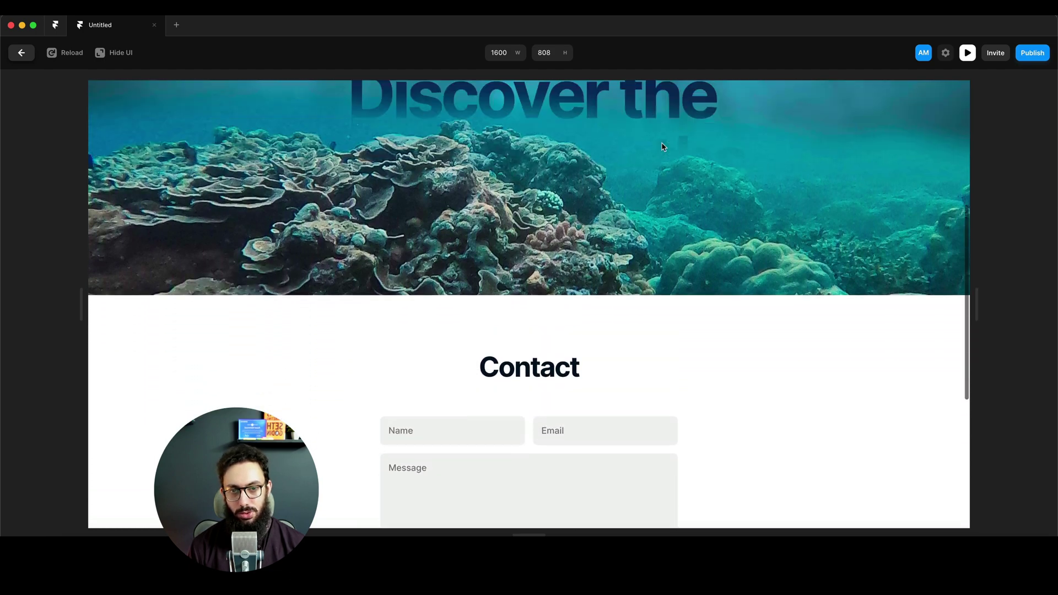
{"action": "scroll", "coordinate": [661, 145], "scroll_direction": "down", "scroll_amount": 3}
{"action": "scroll", "coordinate": [661, 144], "scroll_direction": "up", "scroll_amount": 4}
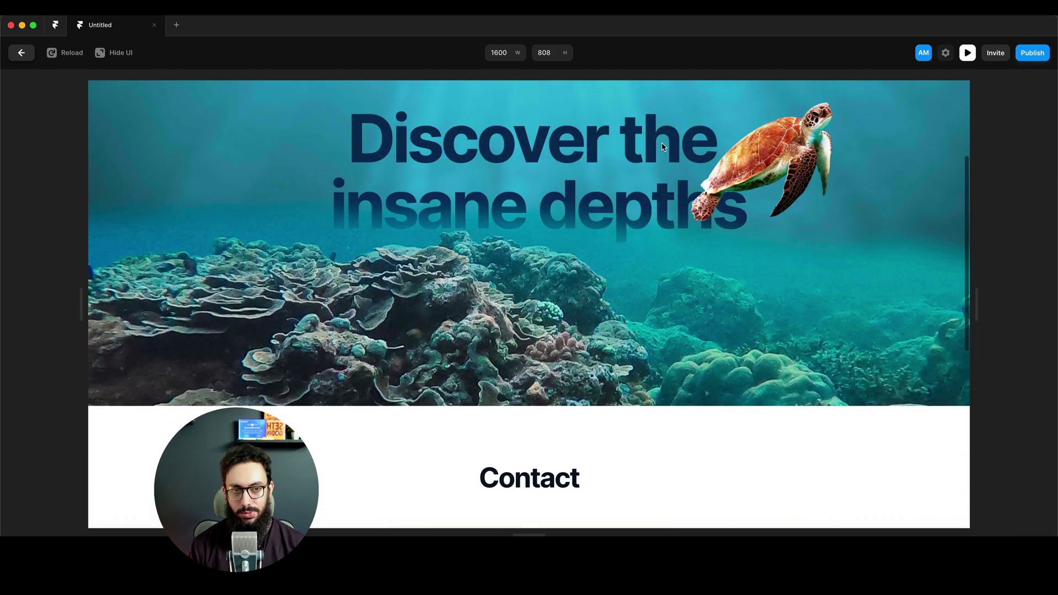
{"action": "scroll", "coordinate": [662, 146], "scroll_direction": "down", "scroll_amount": 2}
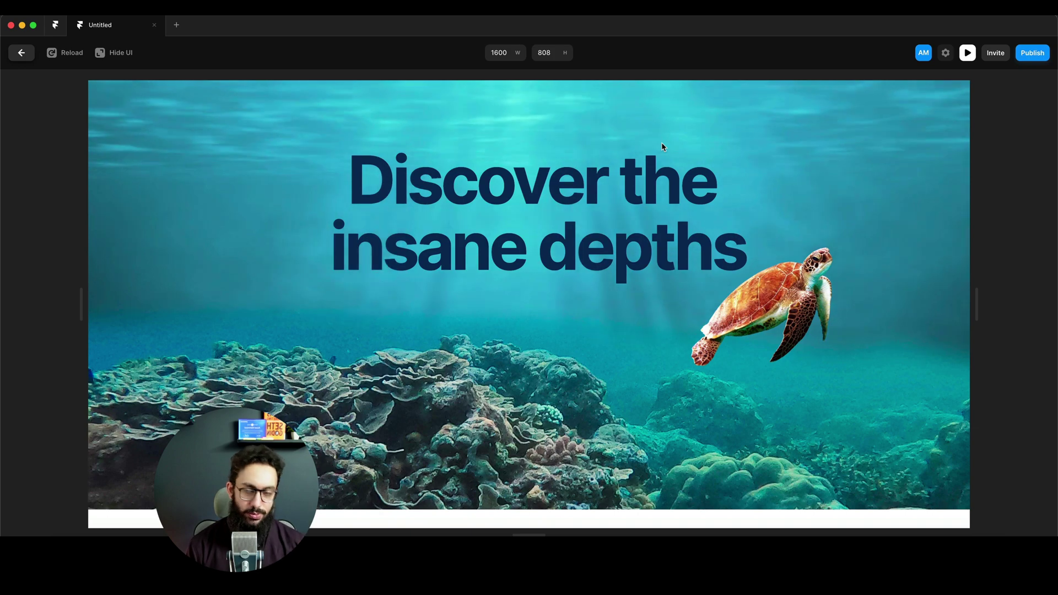
{"action": "scroll", "coordinate": [662, 145], "scroll_direction": "down", "scroll_amount": 3}
{"action": "scroll", "coordinate": [662, 145], "scroll_direction": "up", "scroll_amount": 4}
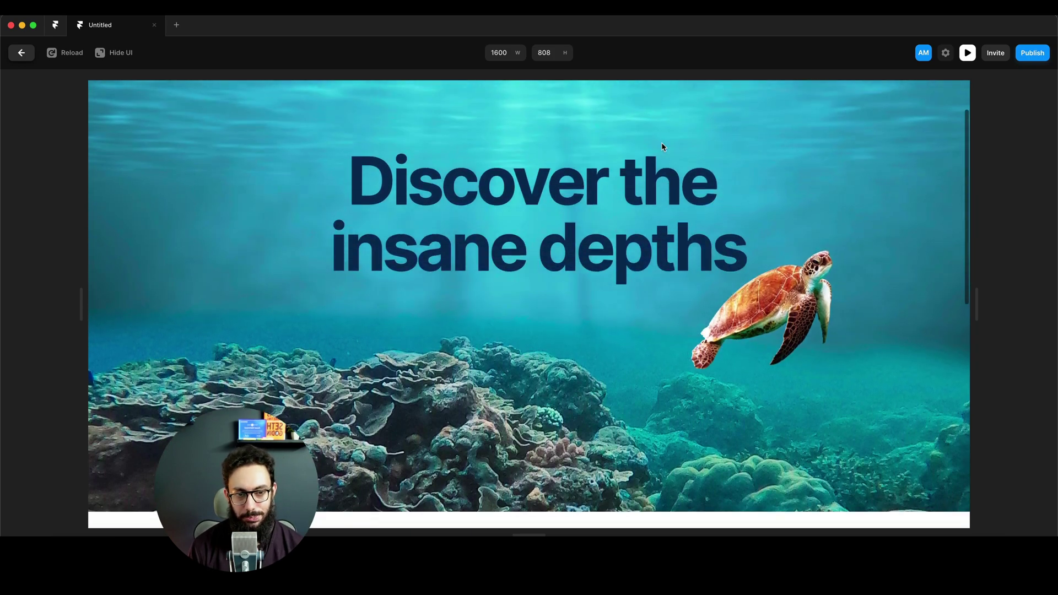
{"action": "scroll", "coordinate": [662, 145], "scroll_direction": "down", "scroll_amount": 3}
{"action": "scroll", "coordinate": [662, 146], "scroll_direction": "up", "scroll_amount": 3}
{"action": "scroll", "coordinate": [662, 145], "scroll_direction": "down", "scroll_amount": 4}
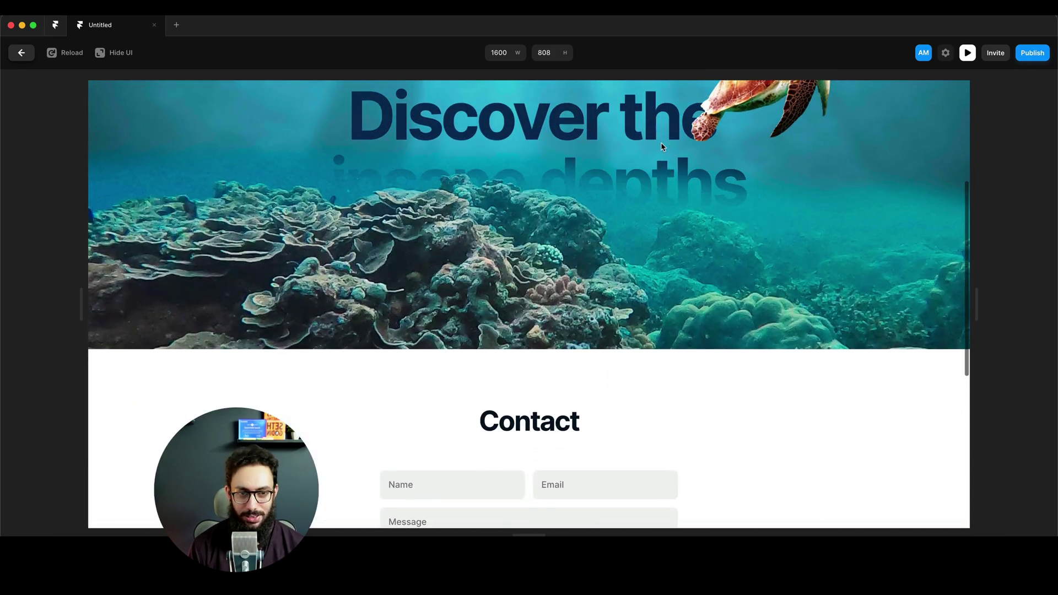
{"action": "scroll", "coordinate": [662, 145], "scroll_direction": "up", "scroll_amount": 3}
{"action": "scroll", "coordinate": [662, 146], "scroll_direction": "down", "scroll_amount": 4}
{"action": "scroll", "coordinate": [662, 146], "scroll_direction": "up", "scroll_amount": 4}
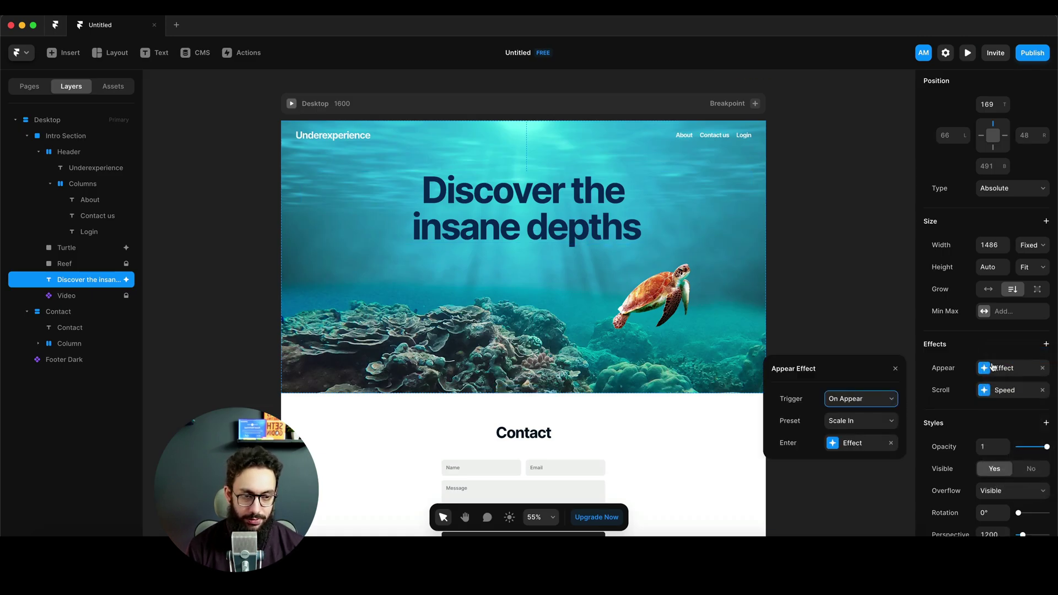
Step: Set the heading's appear effect to the Slide In Bottom preset with an Ease In Out transition of 1 s, and preview it
{"action": "left_click", "coordinate": [859, 421]}
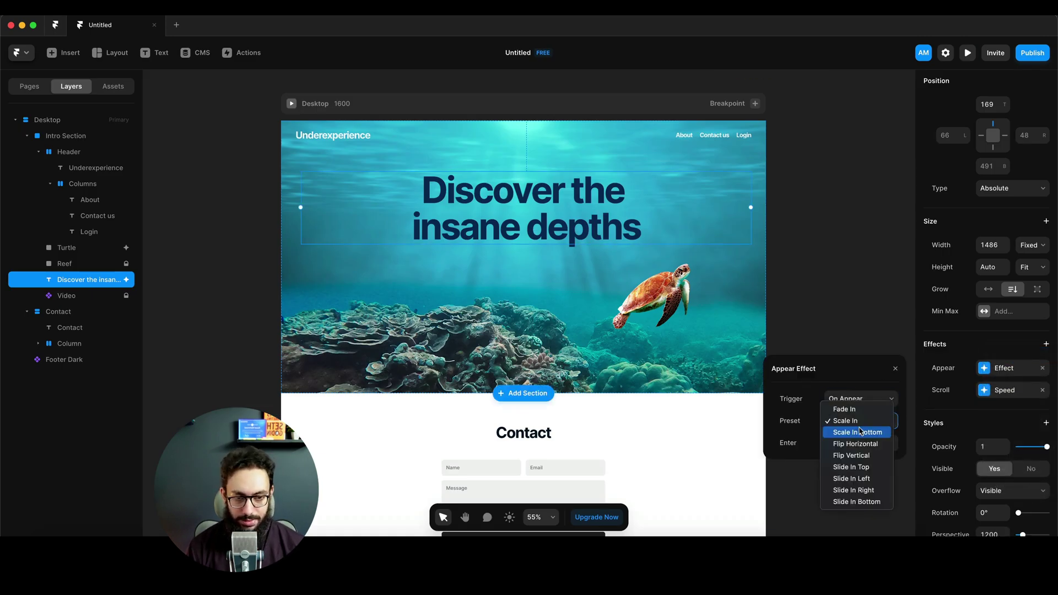
{"action": "left_click", "coordinate": [868, 501]}
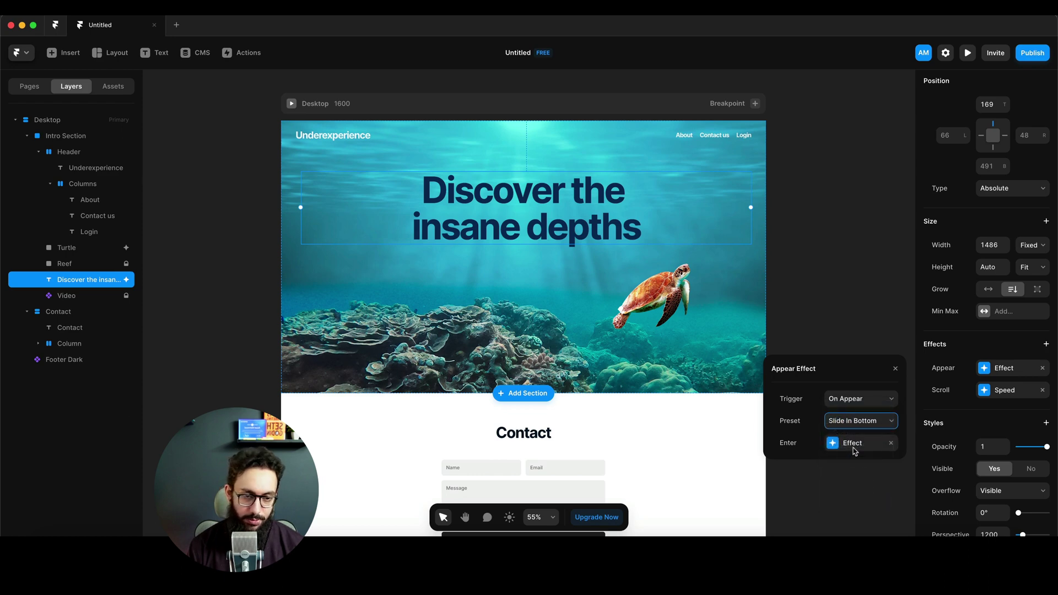
{"action": "left_click", "coordinate": [831, 442]}
{"action": "left_click", "coordinate": [853, 489]}
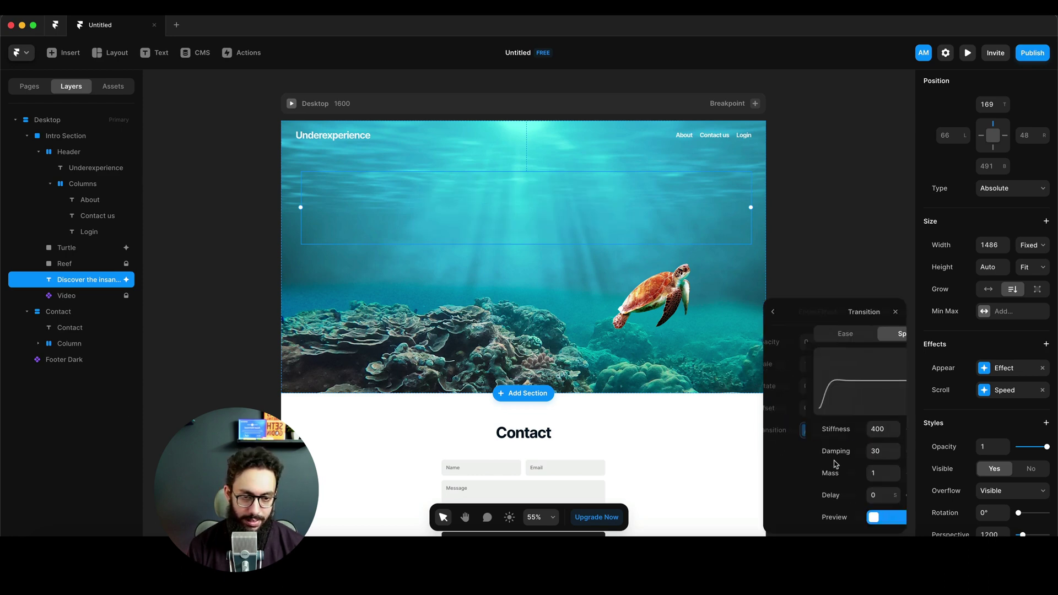
{"action": "left_click", "coordinate": [804, 334]}
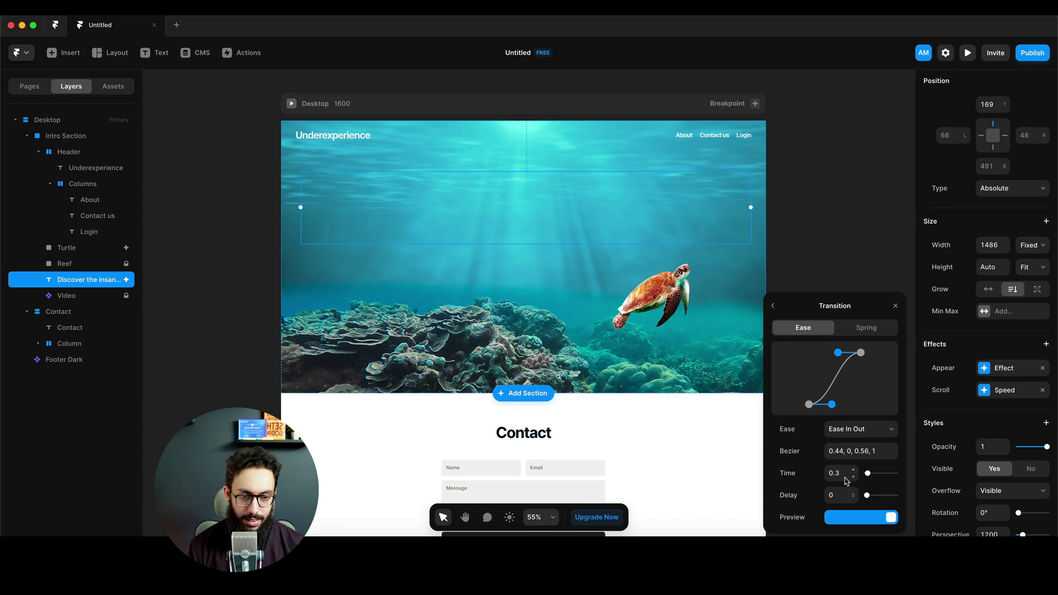
{"action": "key", "text": "Return"}
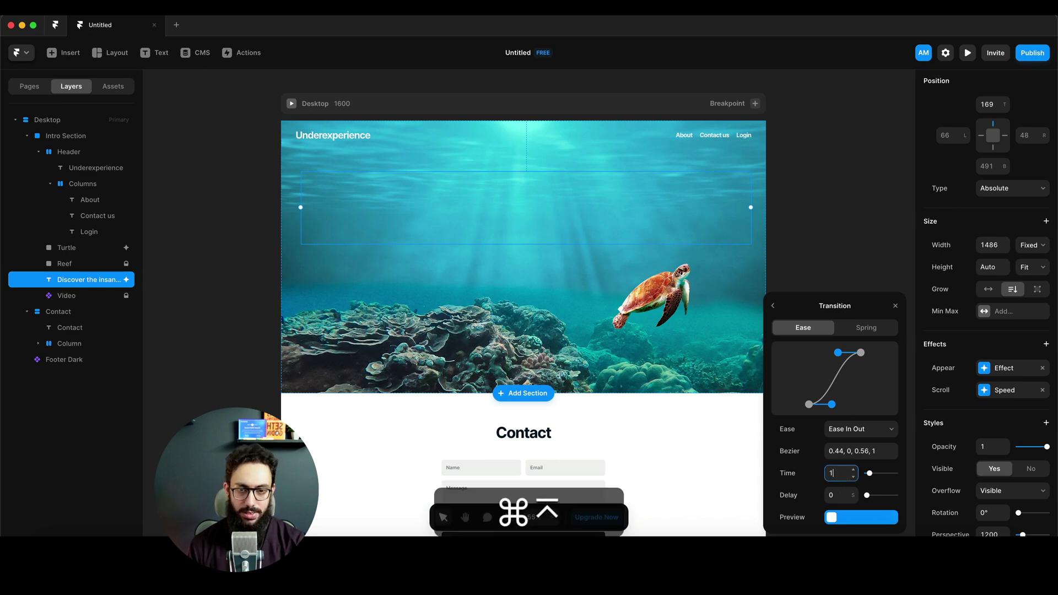
{"action": "key", "text": "super+p"}
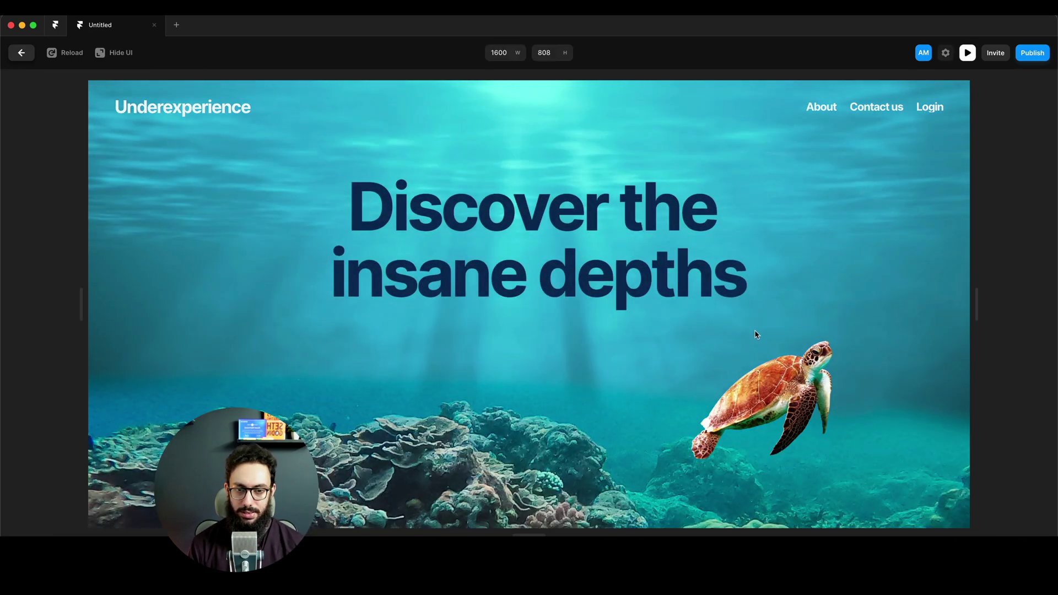
{"action": "key", "text": "Escape"}
{"action": "key", "text": "super"}
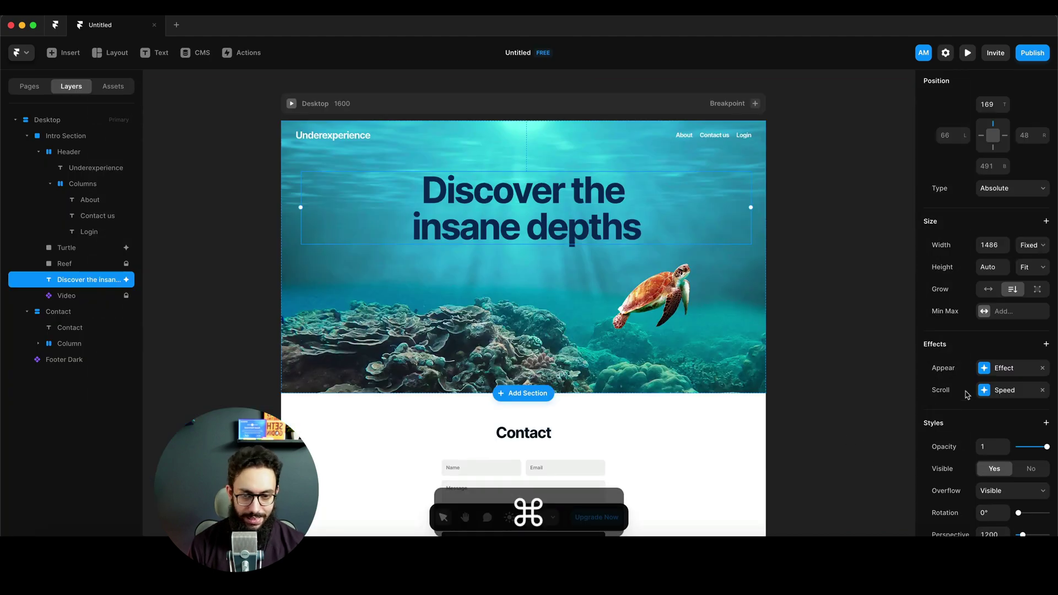
Step: Set the delay of the heading's appear transition to 1 s and preview the entrance animation
{"action": "left_click", "coordinate": [1000, 390]}
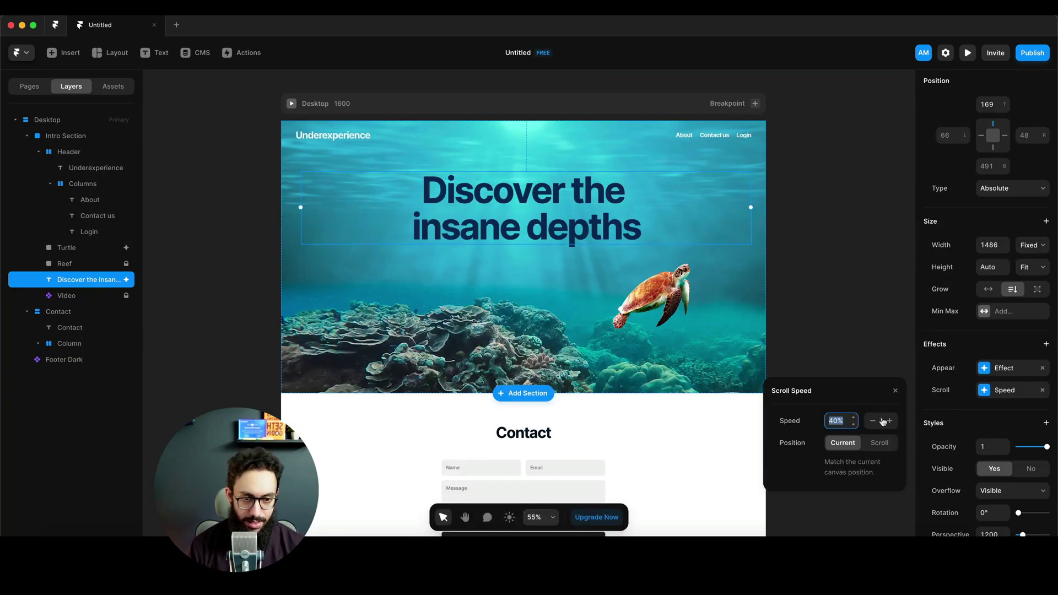
{"action": "left_click", "coordinate": [1003, 368]}
{"action": "left_click", "coordinate": [836, 442]}
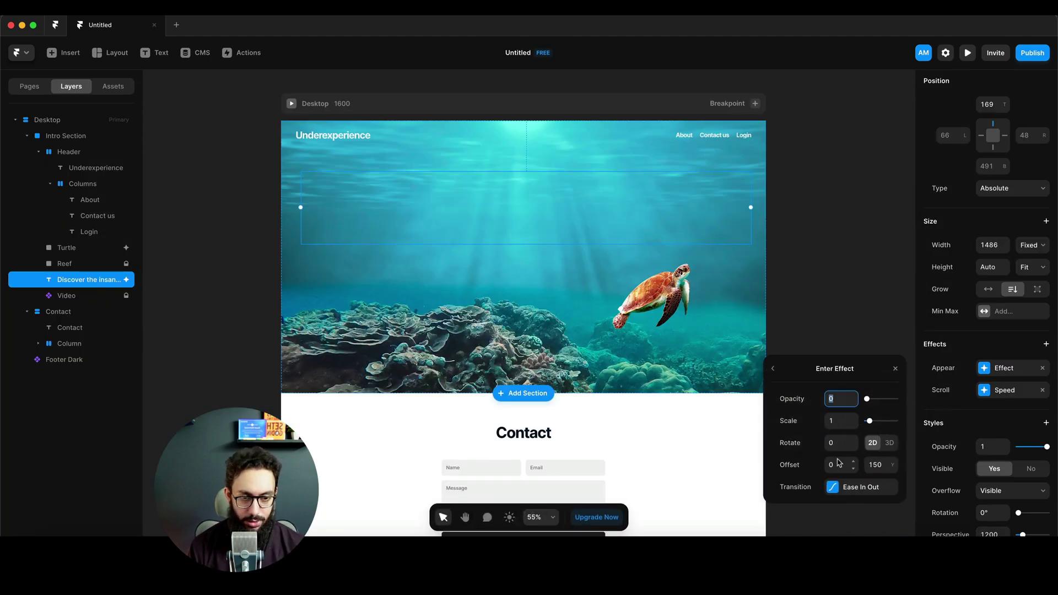
{"action": "left_click", "coordinate": [854, 487]}
{"action": "left_click", "coordinate": [840, 494]}
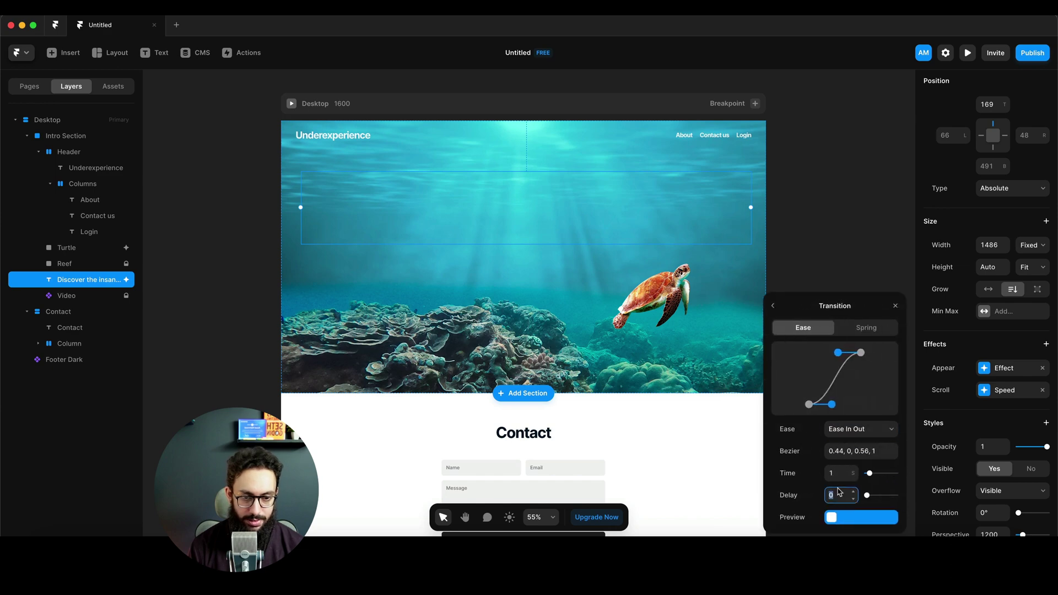
{"action": "type", "text": "1"}
{"action": "key", "text": "super+ctrl"}
{"action": "key", "text": "super+p"}
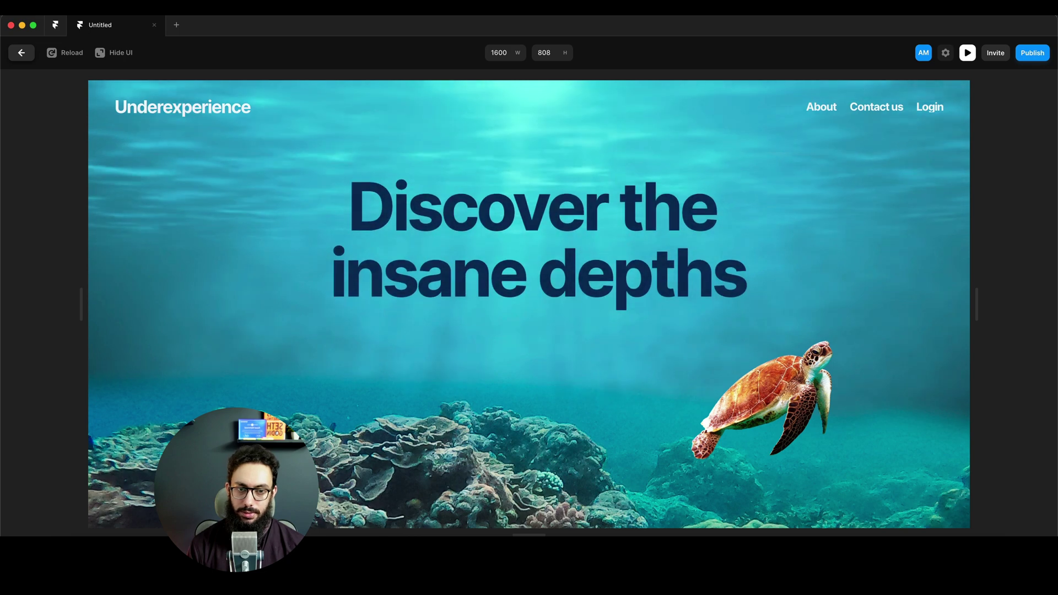
{"action": "key", "text": "Escape"}
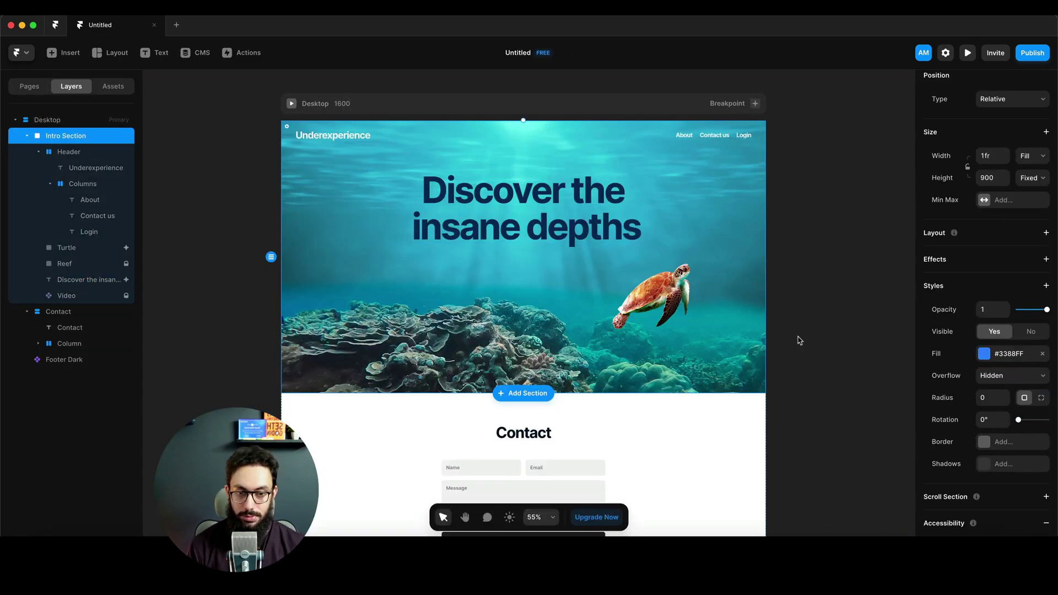
Step: Add an Appear effect to the reef layer and set its preset to Slide In Bottom
{"action": "left_click", "coordinate": [76, 267]}
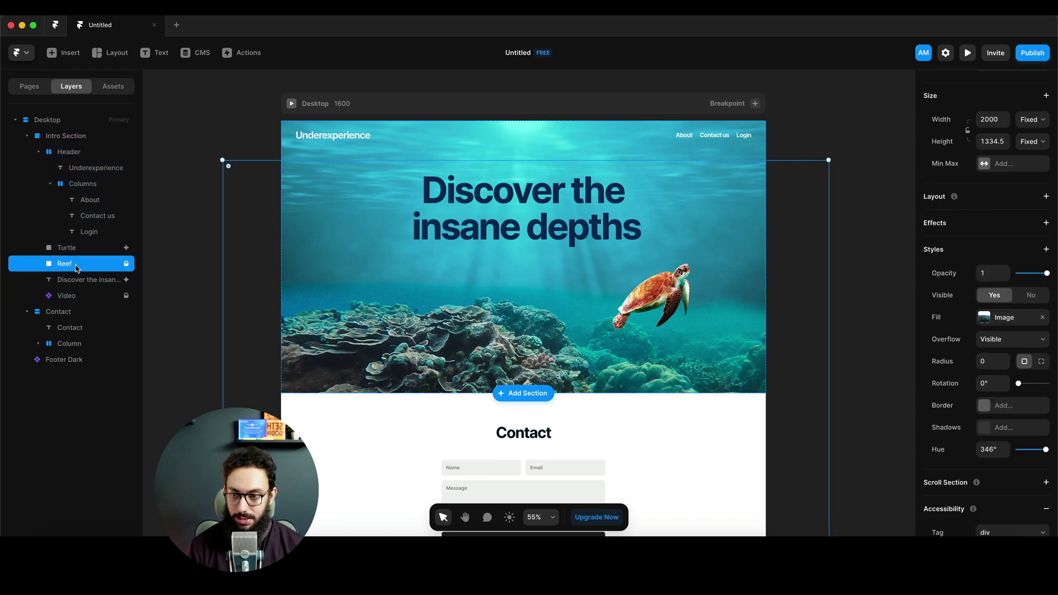
{"action": "scroll", "coordinate": [1046, 262], "scroll_direction": "up", "scroll_amount": 1}
{"action": "left_click", "coordinate": [1045, 259]}
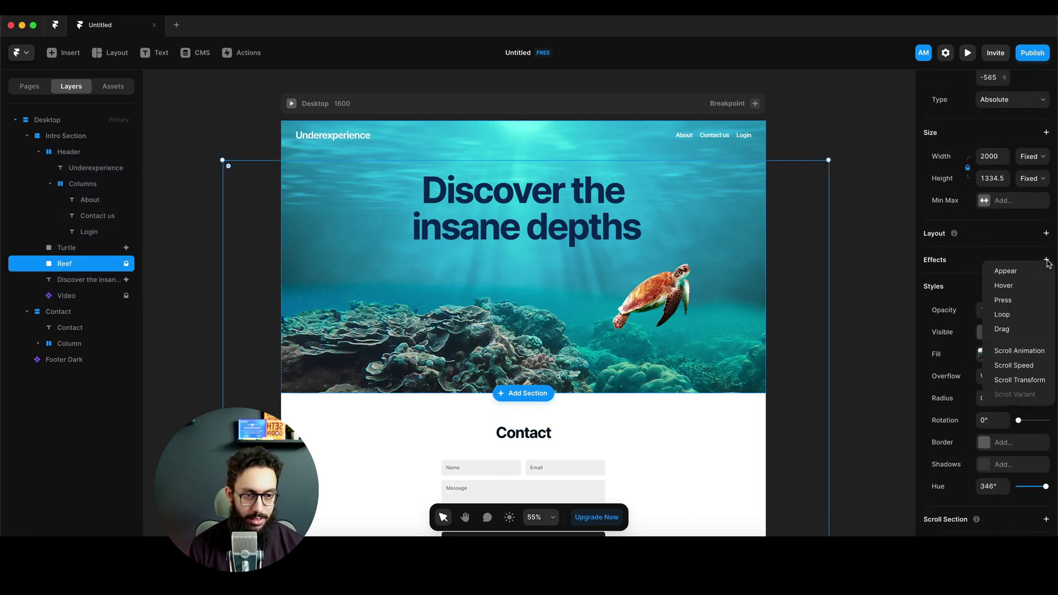
{"action": "left_click", "coordinate": [1030, 271]}
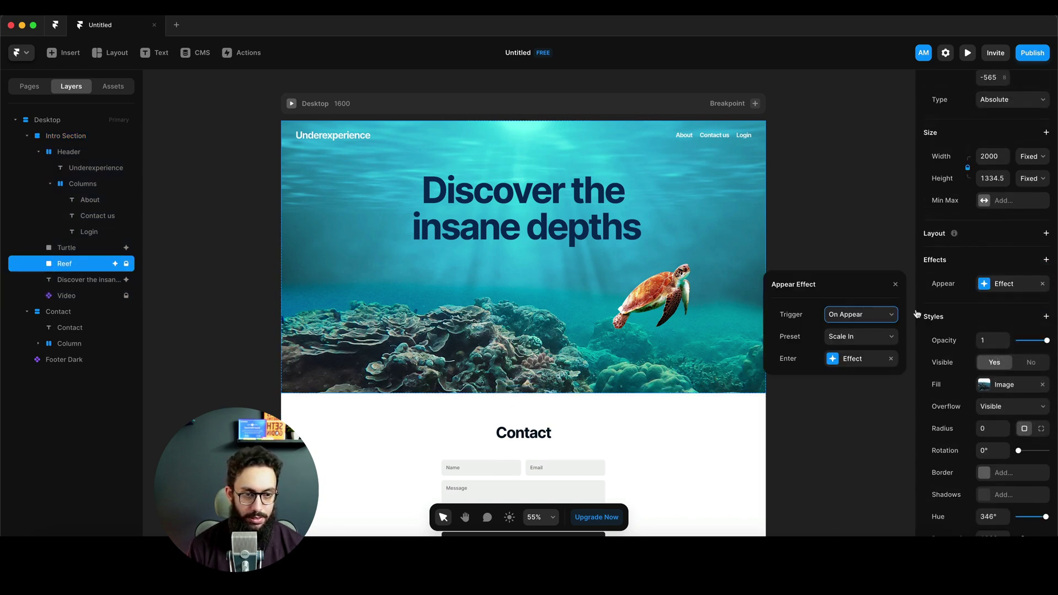
{"action": "left_click", "coordinate": [850, 358]}
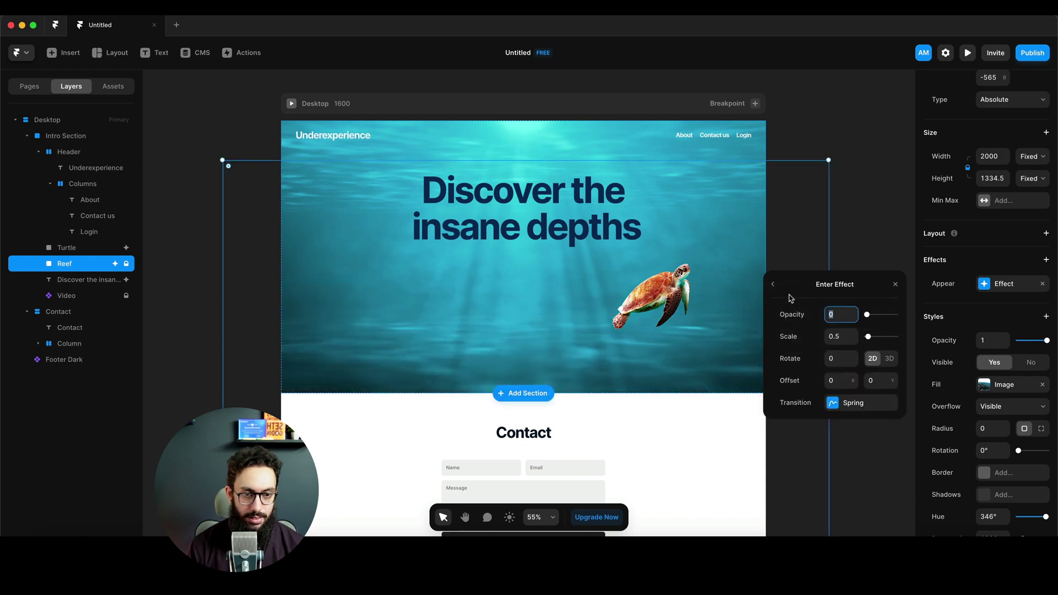
{"action": "left_click", "coordinate": [779, 287]}
{"action": "left_click", "coordinate": [863, 338]}
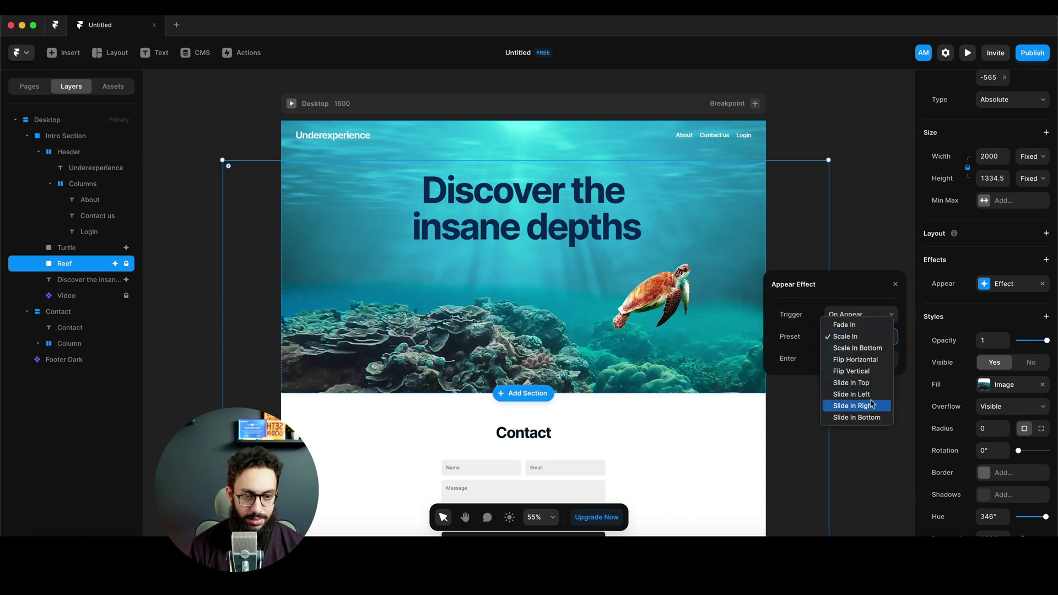
{"action": "left_click", "coordinate": [857, 417]}
Step: Change the reef's appear transition from spring to an Ease In Out of 1 s and preview the entrance
{"action": "left_click", "coordinate": [854, 359]}
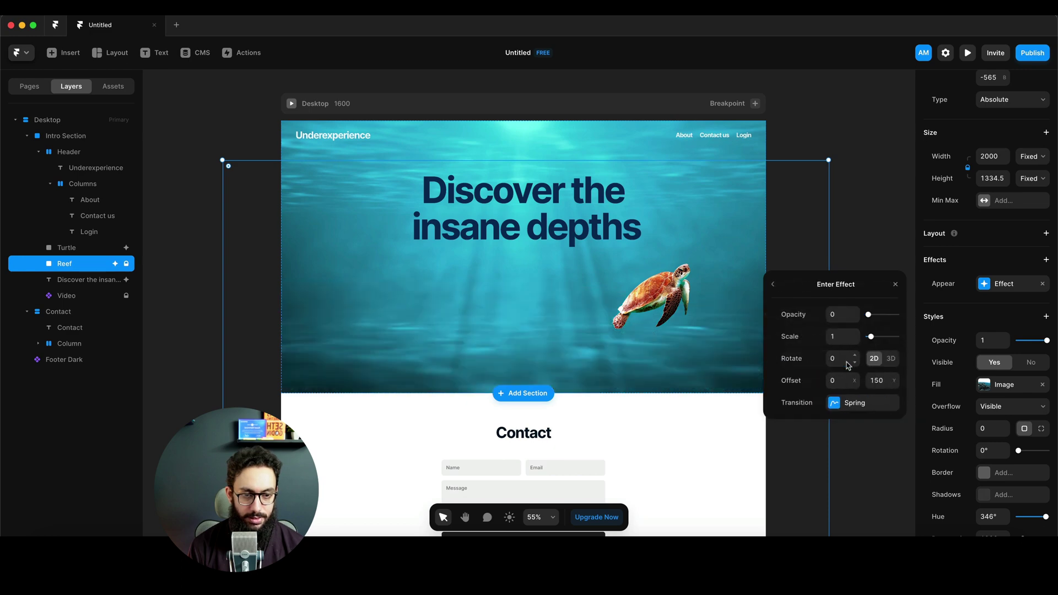
{"action": "left_click", "coordinate": [844, 400]}
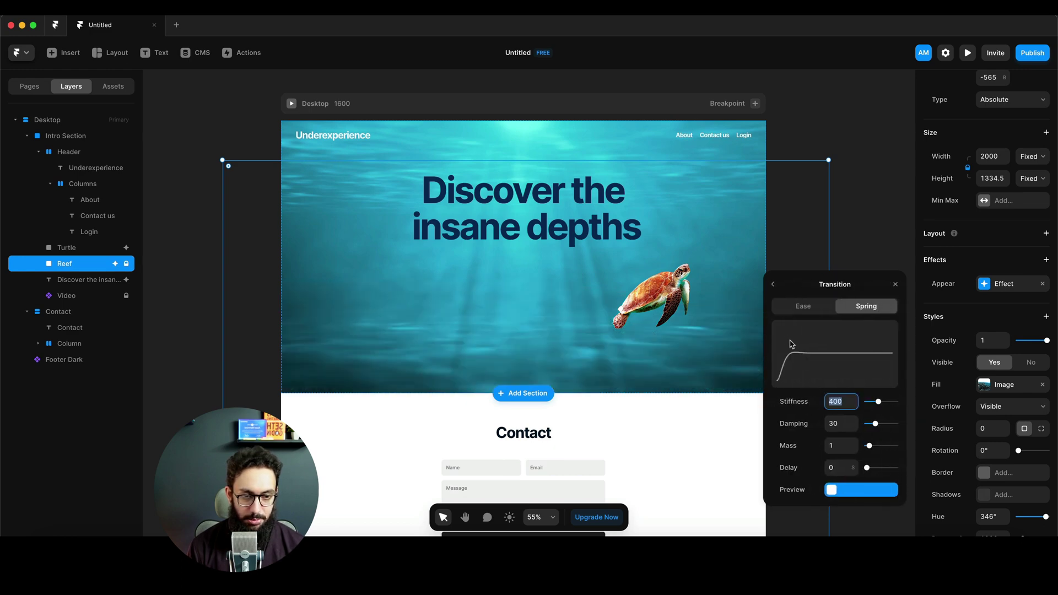
{"action": "left_click", "coordinate": [805, 304]}
{"action": "key", "text": "super+a"}
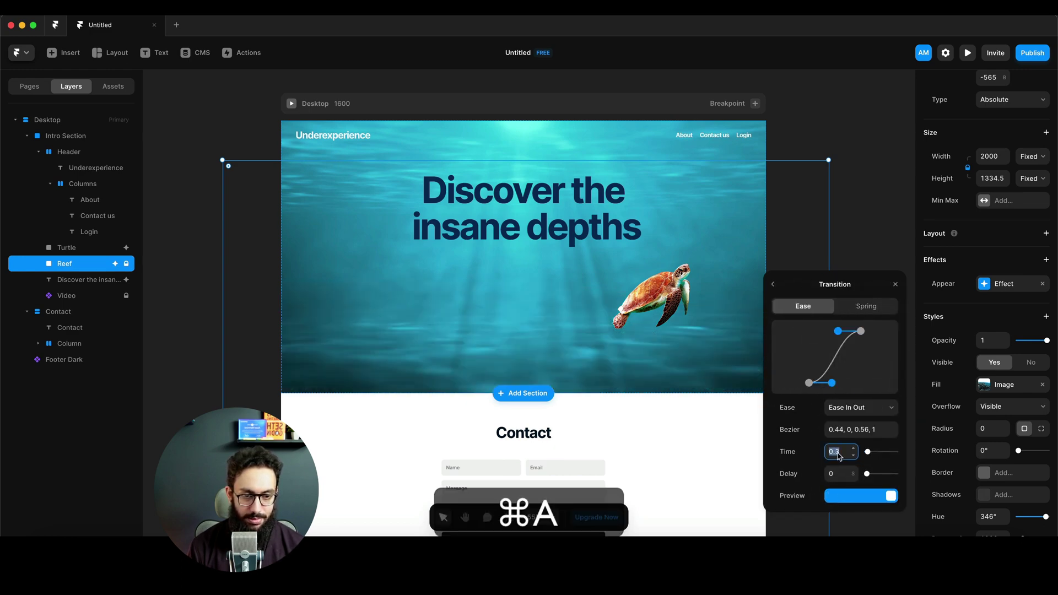
{"action": "type", "text": "1"}
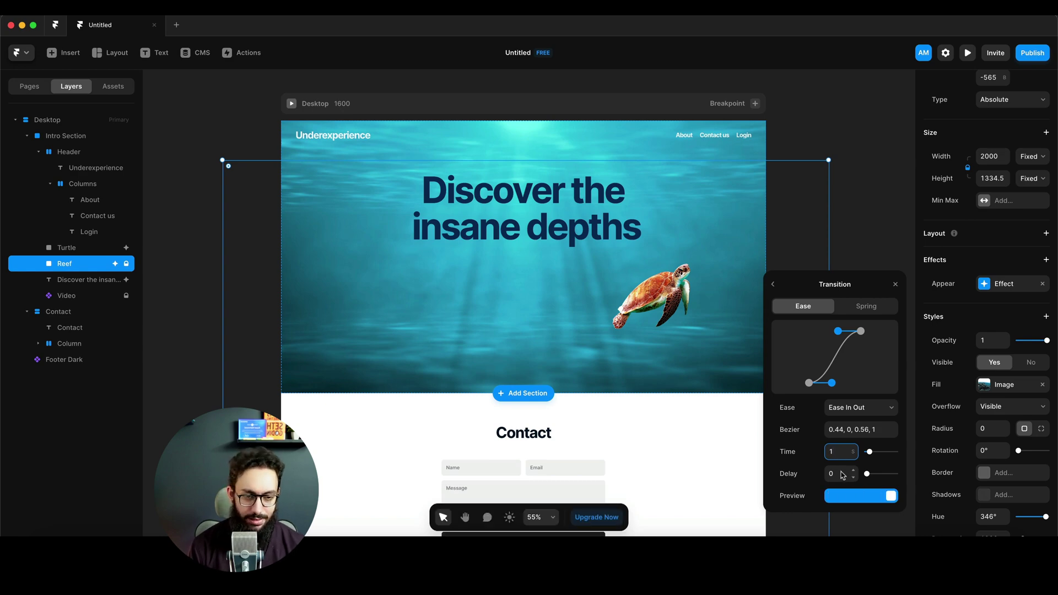
{"action": "key", "text": "super+p"}
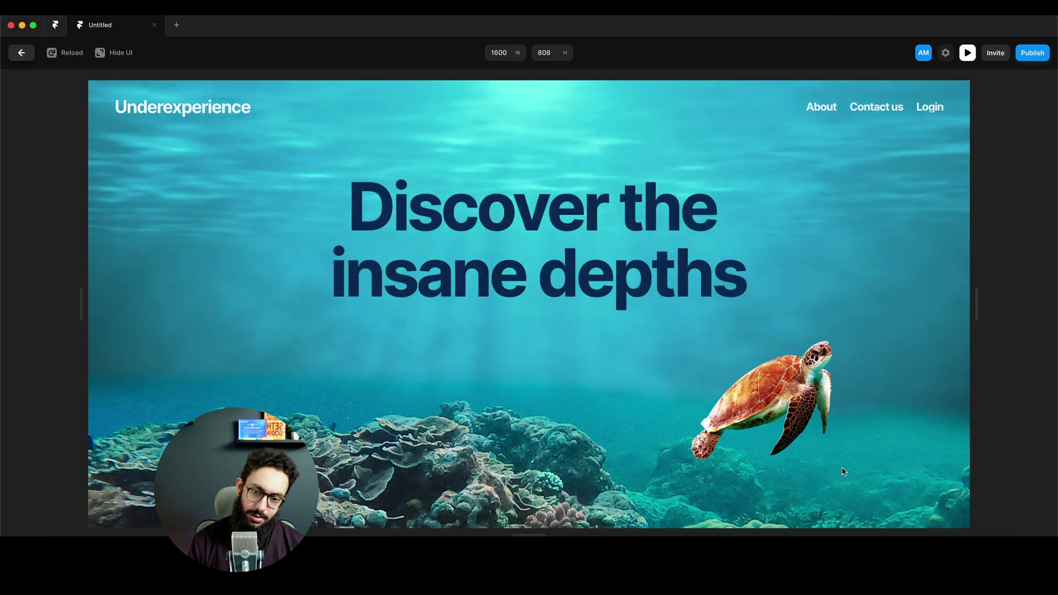
{"action": "key", "text": "Escape"}
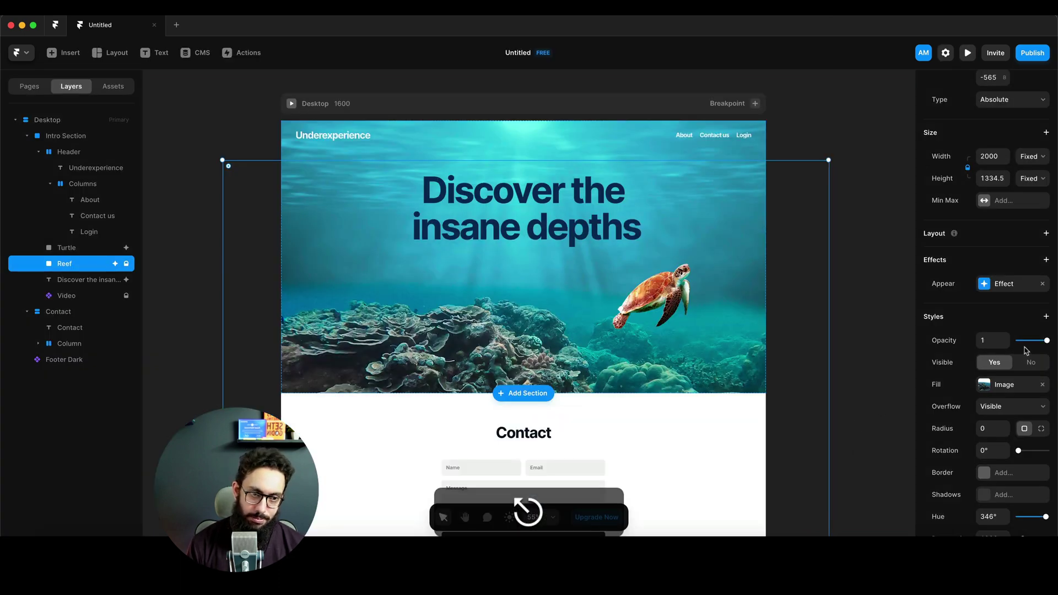
Step: Set the reef's appear transition time to 2 s and preview the entrance
{"action": "left_click", "coordinate": [1002, 284]}
{"action": "left_click", "coordinate": [861, 359]}
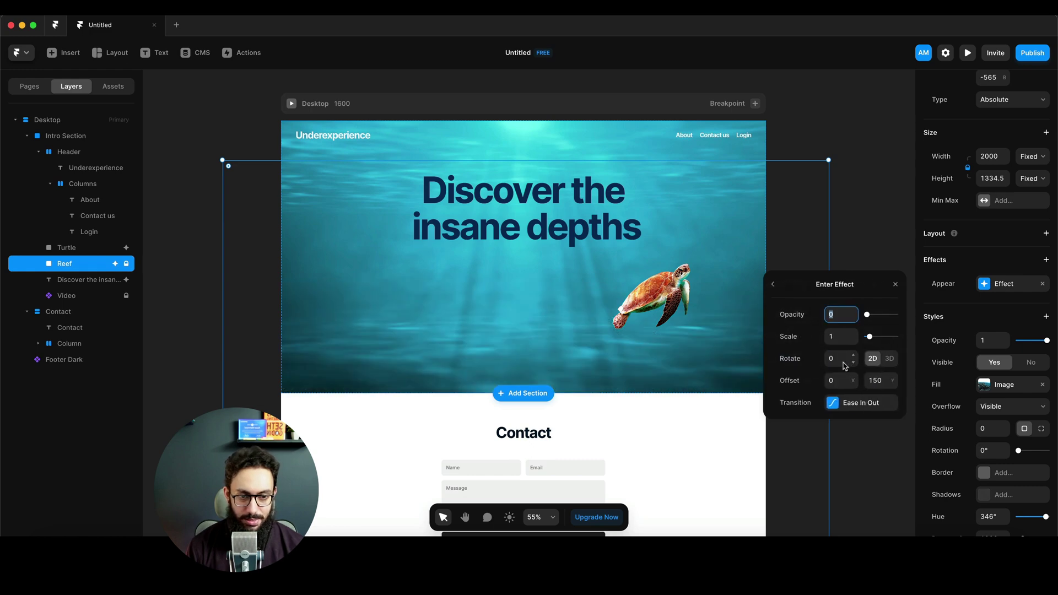
{"action": "left_click", "coordinate": [850, 404]}
{"action": "key", "text": "super+a"}
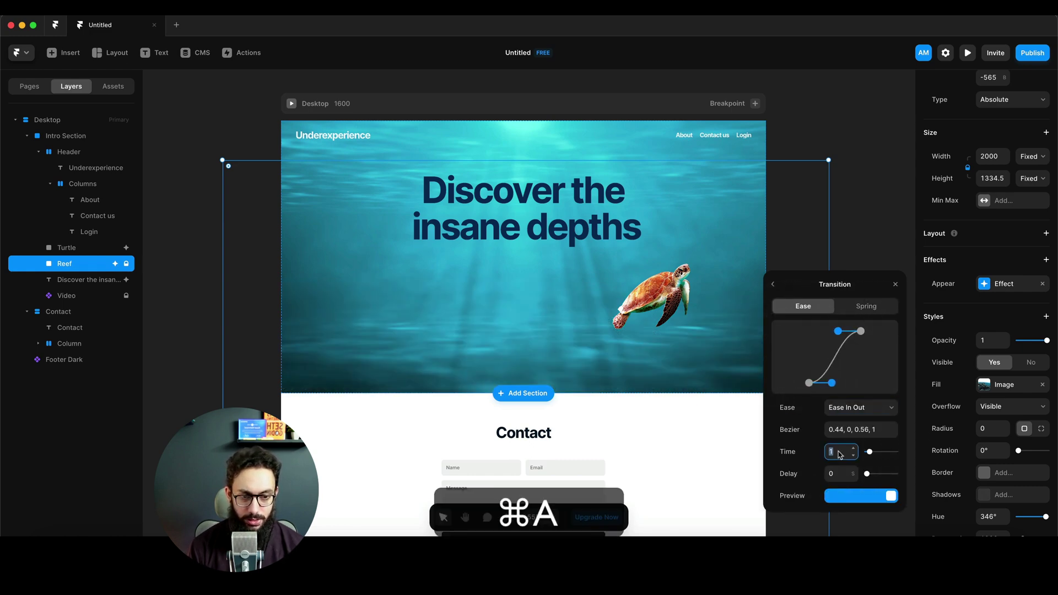
{"action": "key", "text": "Tab"}
{"action": "key", "text": "super+p"}
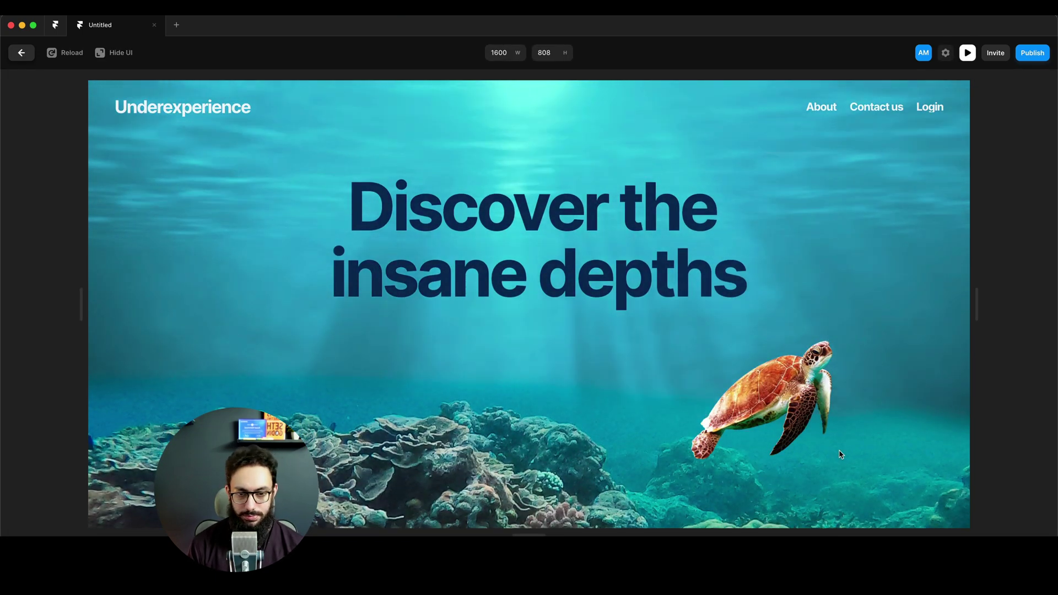
{"action": "key", "text": "Escape"}
Step: Set the reef's appear transition time to 1.5 s and preview the entrance animation
{"action": "left_click", "coordinate": [1008, 284]}
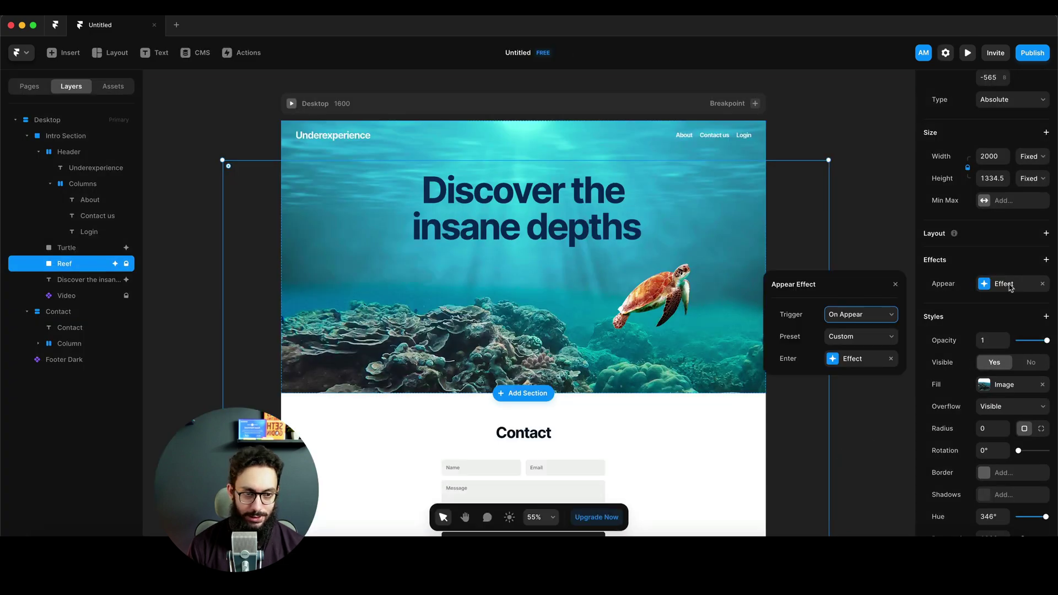
{"action": "left_click", "coordinate": [866, 362]}
{"action": "left_click", "coordinate": [843, 402]}
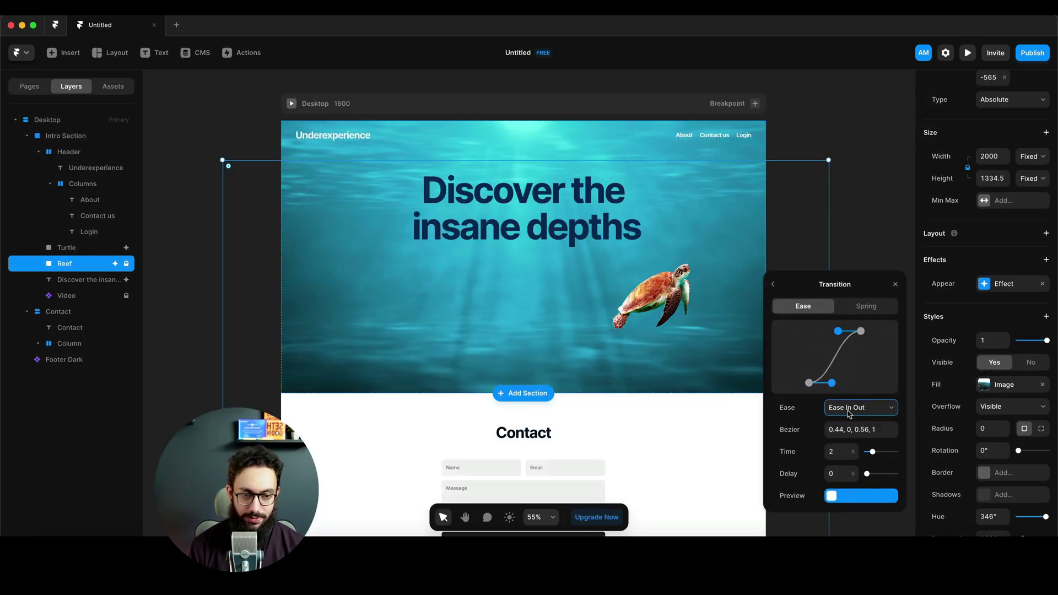
{"action": "left_click", "coordinate": [837, 452]}
{"action": "key", "text": "super+a"}
{"action": "type", "text": "1.5"}
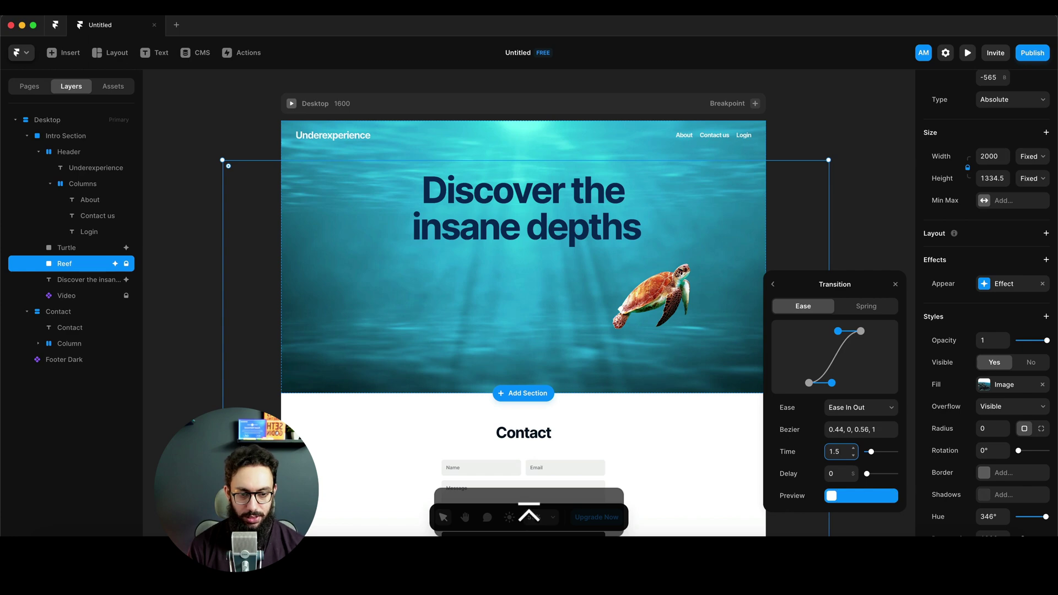
{"action": "left_click", "coordinate": [861, 213]}
{"action": "left_click", "coordinate": [679, 283]}
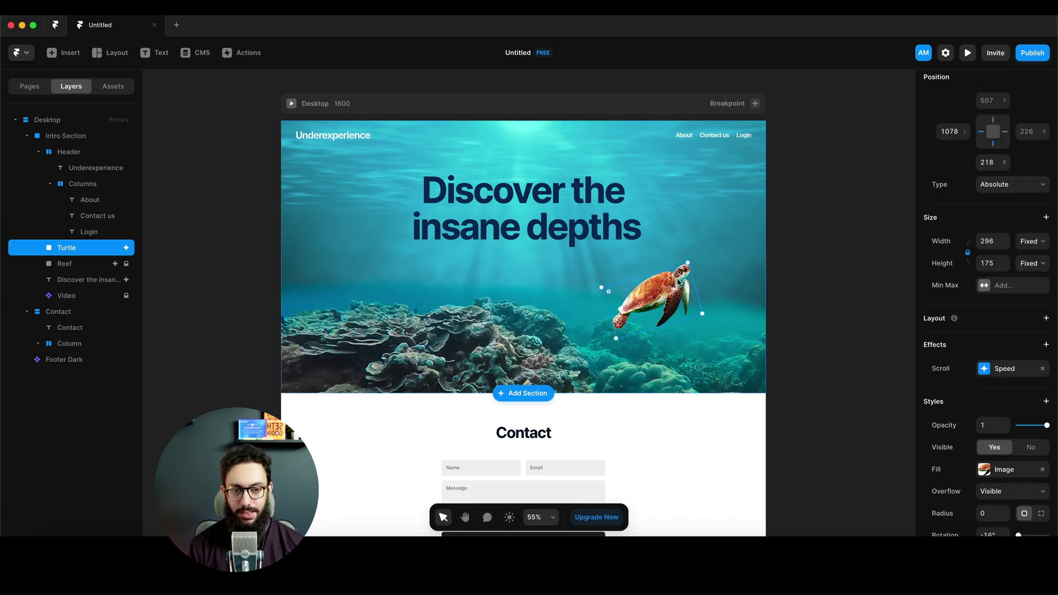
{"action": "key", "text": "super+p"}
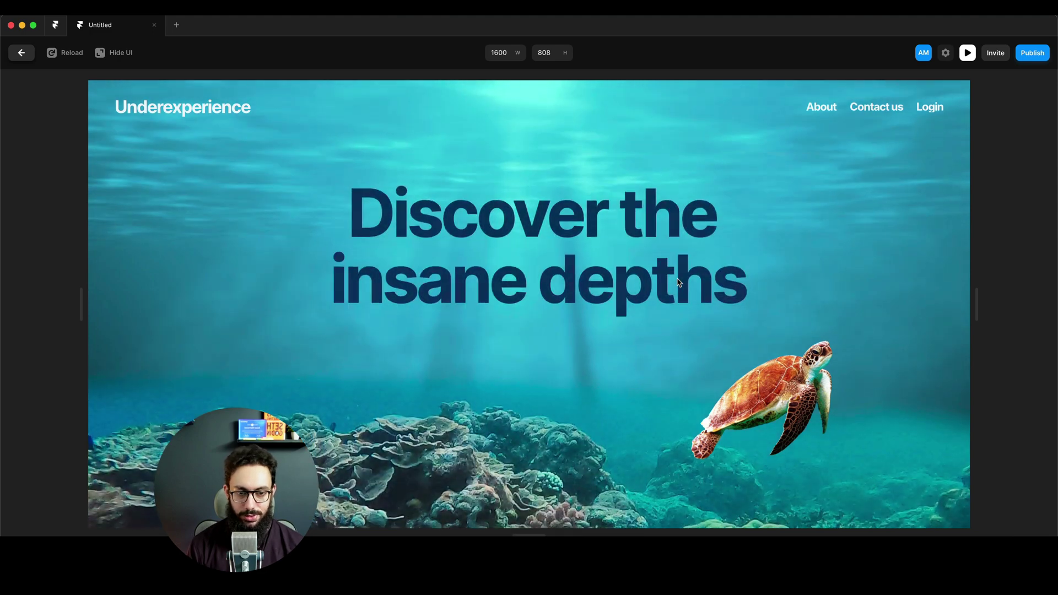
{"action": "key", "text": "Escape"}
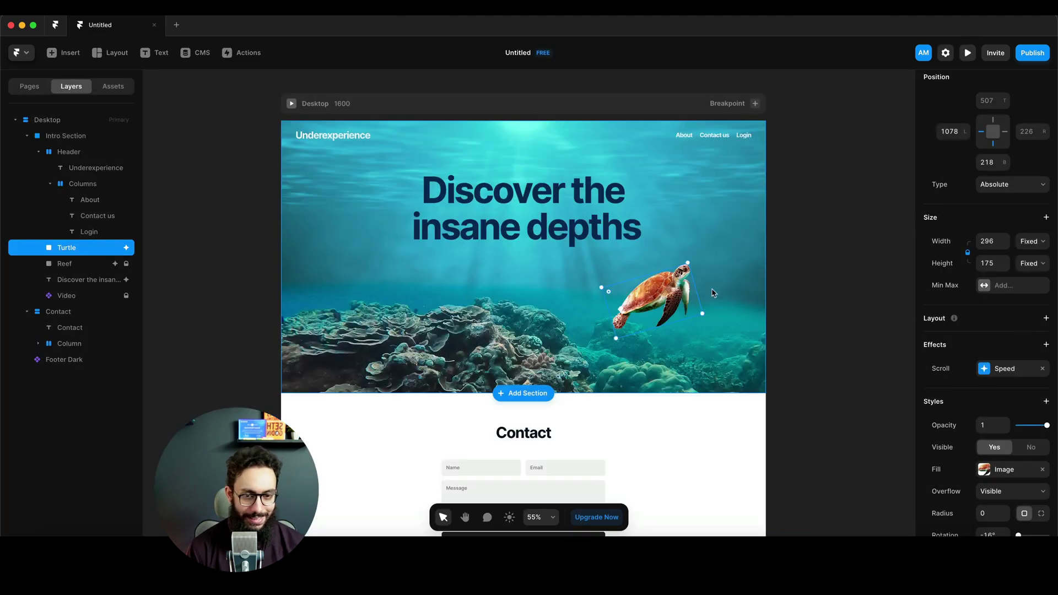
Step: Preview the page and scroll up and down to examine how the heading, turtle and reef move together
{"action": "key", "text": "super+p"}
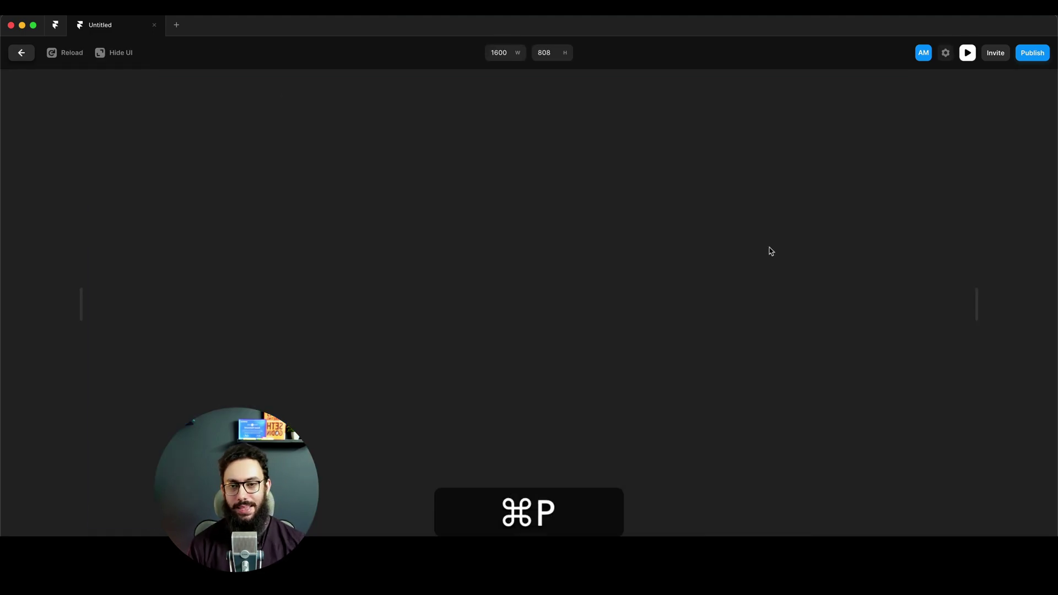
{"action": "scroll", "coordinate": [698, 201], "scroll_direction": "down", "scroll_amount": 5}
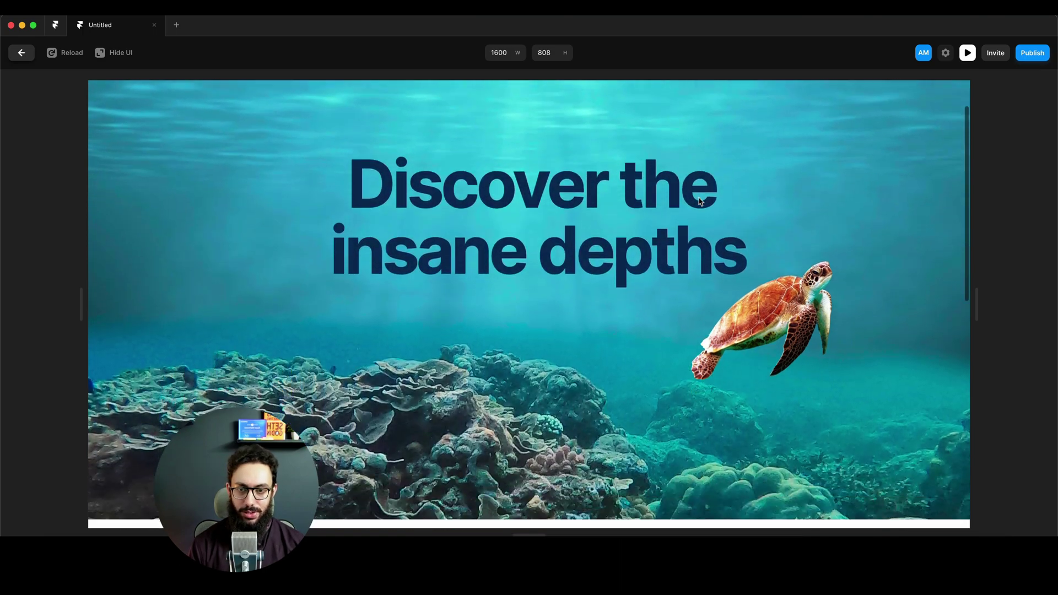
{"action": "scroll", "coordinate": [697, 204], "scroll_direction": "up", "scroll_amount": 5}
{"action": "scroll", "coordinate": [696, 204], "scroll_direction": "down", "scroll_amount": 6}
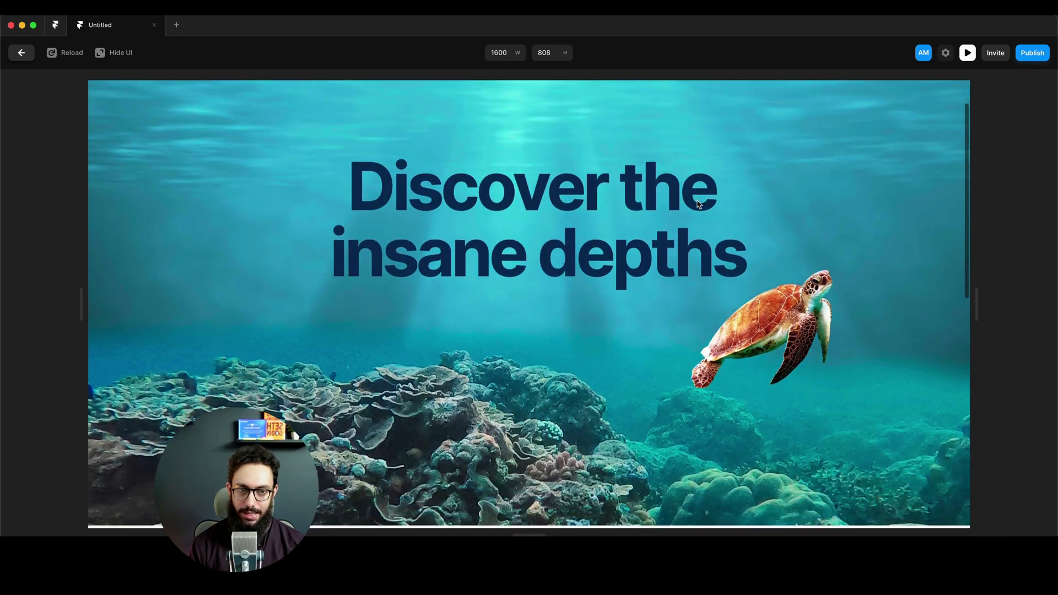
{"action": "scroll", "coordinate": [698, 205], "scroll_direction": "up", "scroll_amount": 5}
{"action": "key", "text": "Escape"}
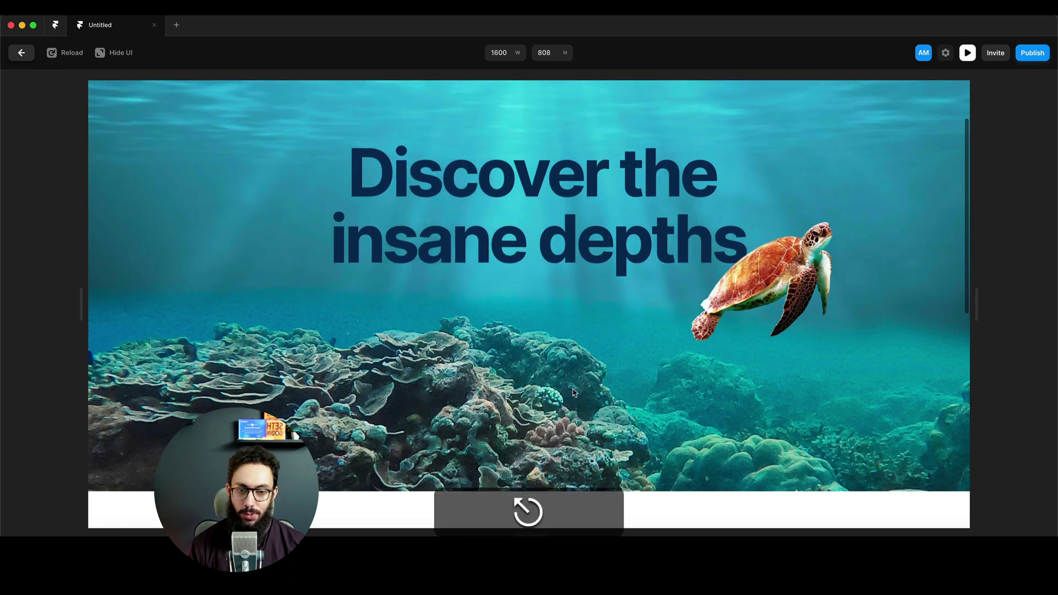
{"action": "left_click", "coordinate": [796, 340]}
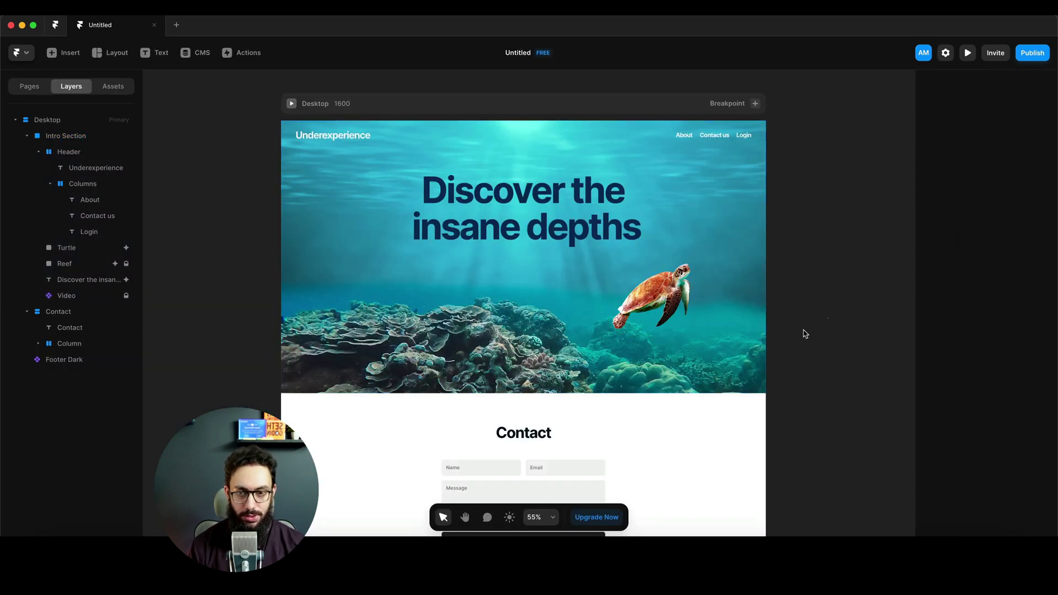
{"action": "scroll", "coordinate": [771, 335], "scroll_direction": "up", "scroll_amount": 2}
{"action": "left_click", "coordinate": [563, 275]}
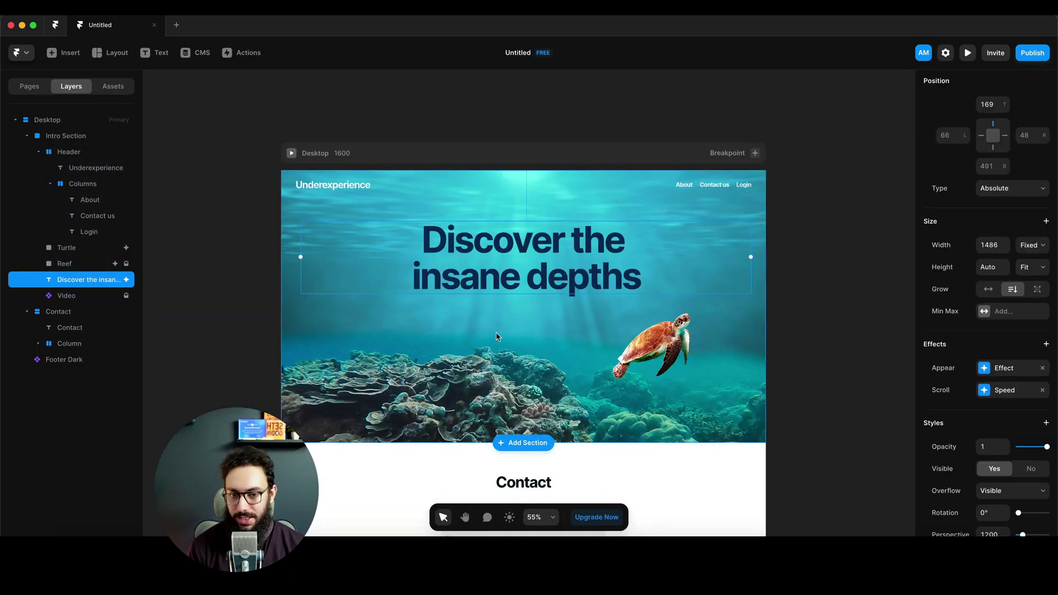
{"action": "scroll", "coordinate": [209, 300], "scroll_direction": "down", "scroll_amount": 1}
Step: Add a Scroll Transform effect to the reef and open its From state
{"action": "left_click", "coordinate": [81, 264]}
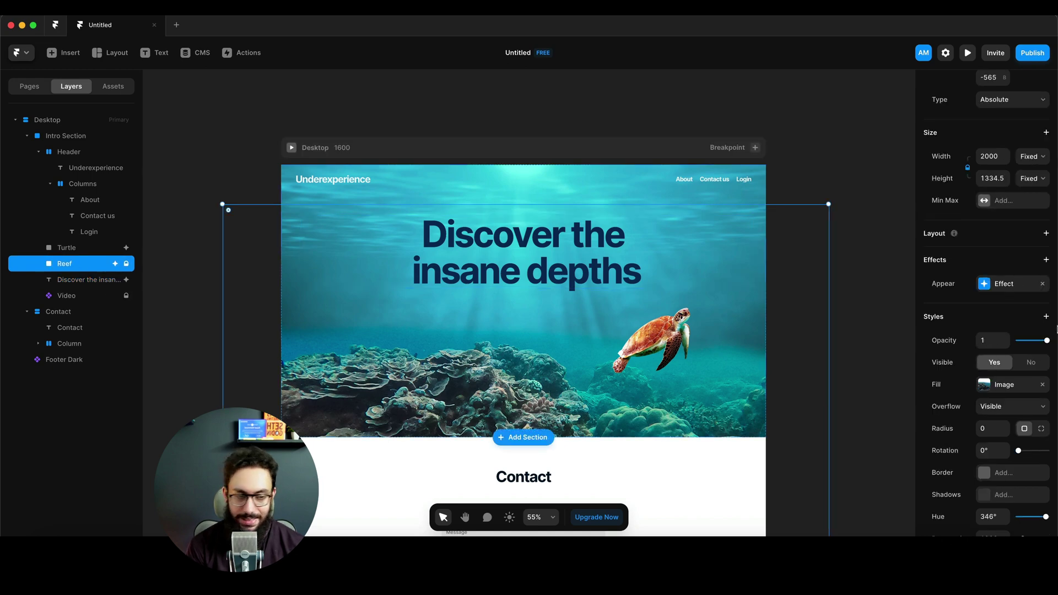
{"action": "left_click", "coordinate": [1045, 258]}
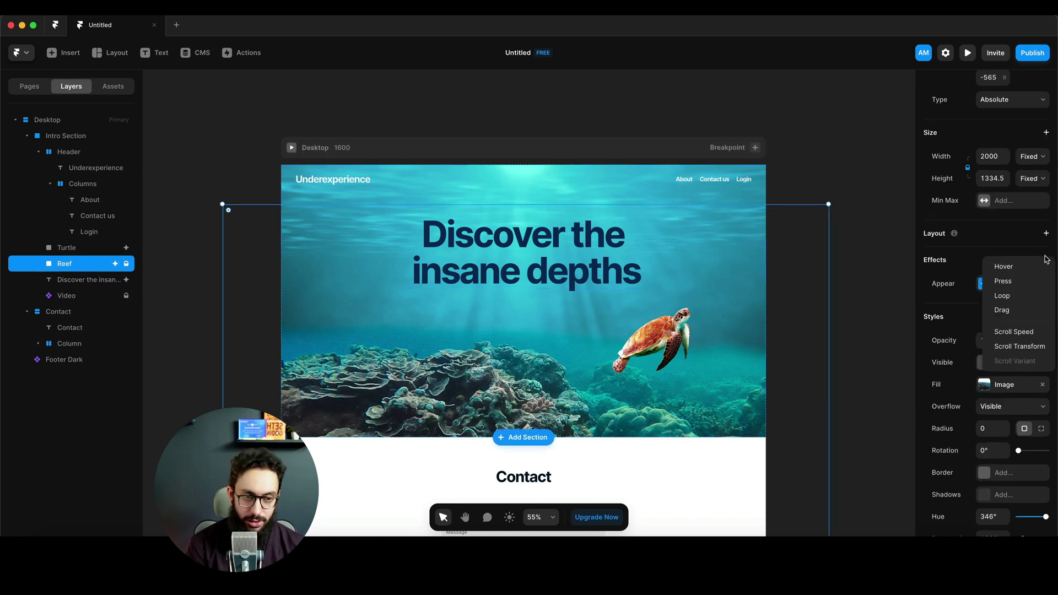
{"action": "left_click", "coordinate": [1021, 346]}
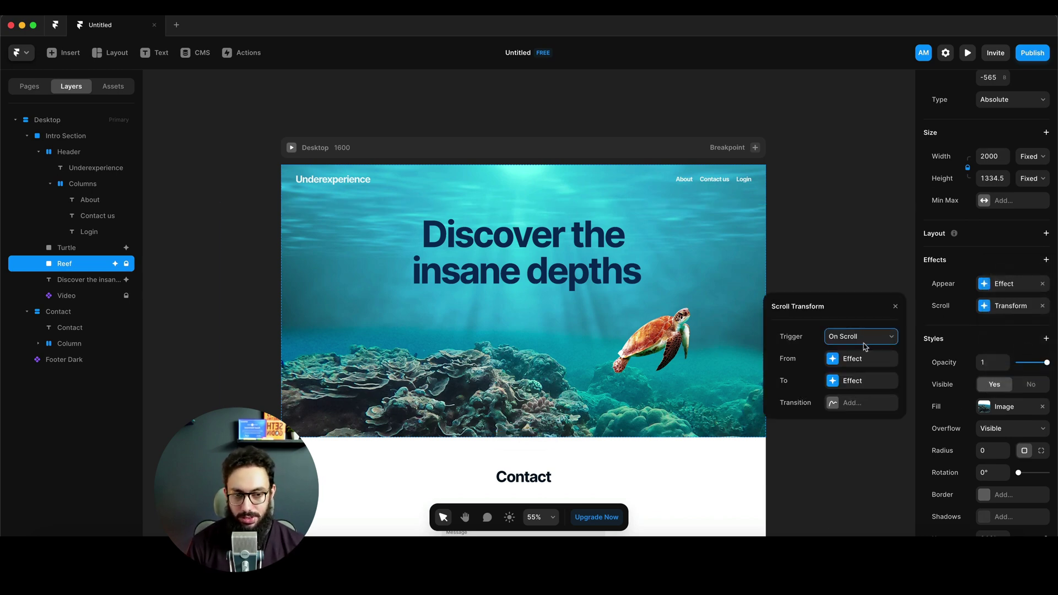
{"action": "left_click", "coordinate": [852, 358]}
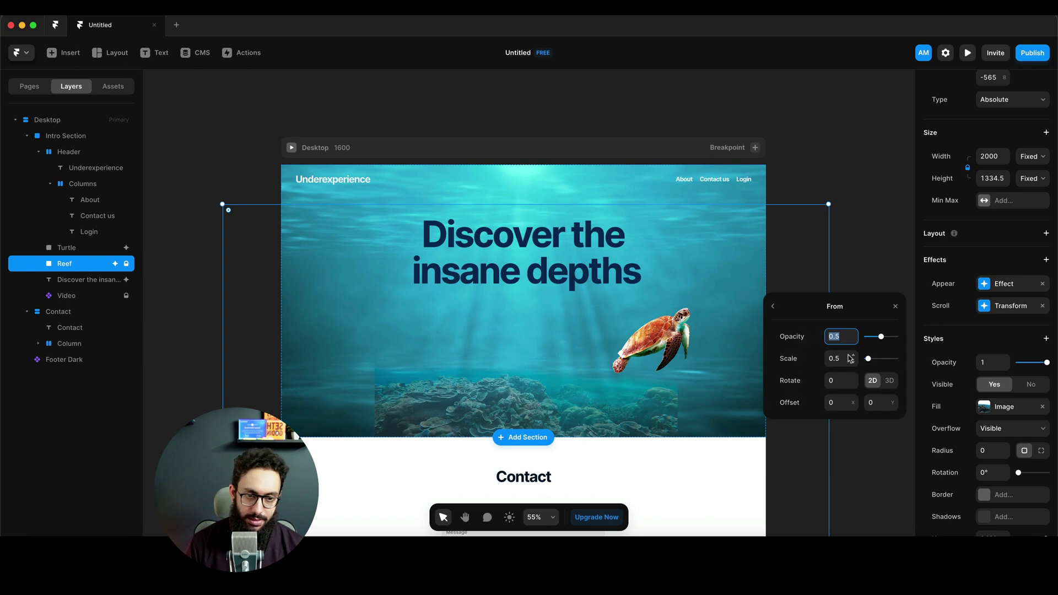
Step: Set the opacity and scale of the reef's From state to 0
{"action": "type", "text": "0"}
{"action": "key", "text": "Tab"}
{"action": "type", "text": "0"}
{"action": "key", "text": "Tab"}
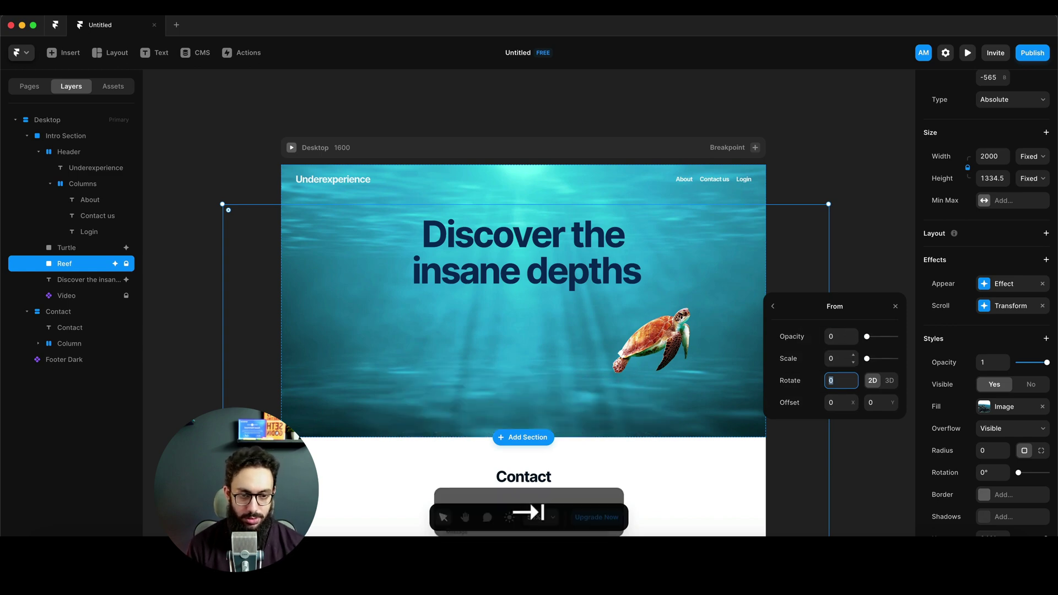
Step: Set the opacity and scale of the reef's From state to 1
{"action": "left_click", "coordinate": [830, 335]}
{"action": "type", "text": "1"}
{"action": "key", "text": "Tab"}
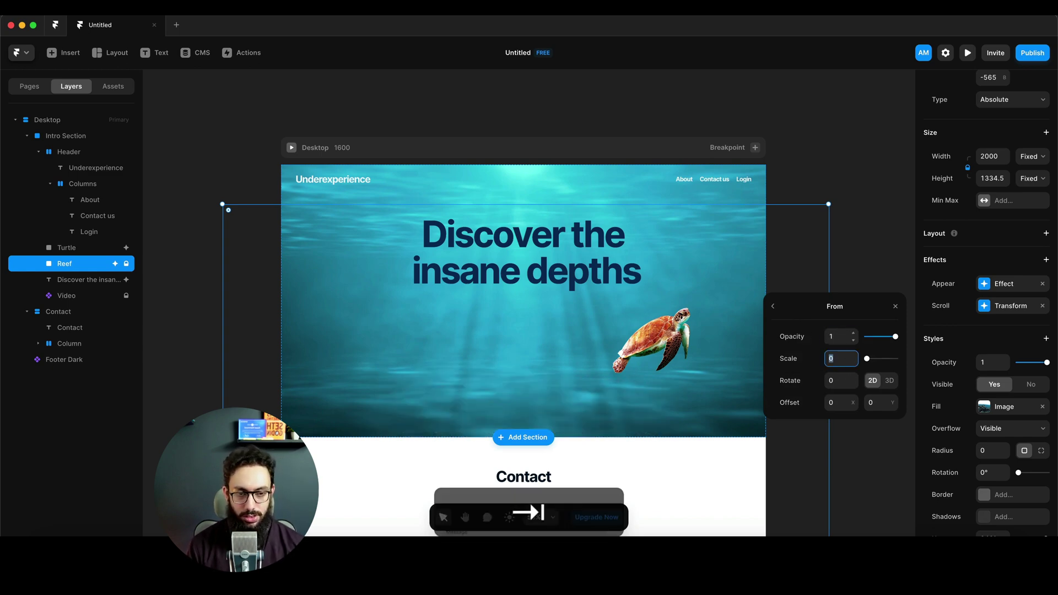
{"action": "type", "text": "1"}
{"action": "key", "text": "Tab"}
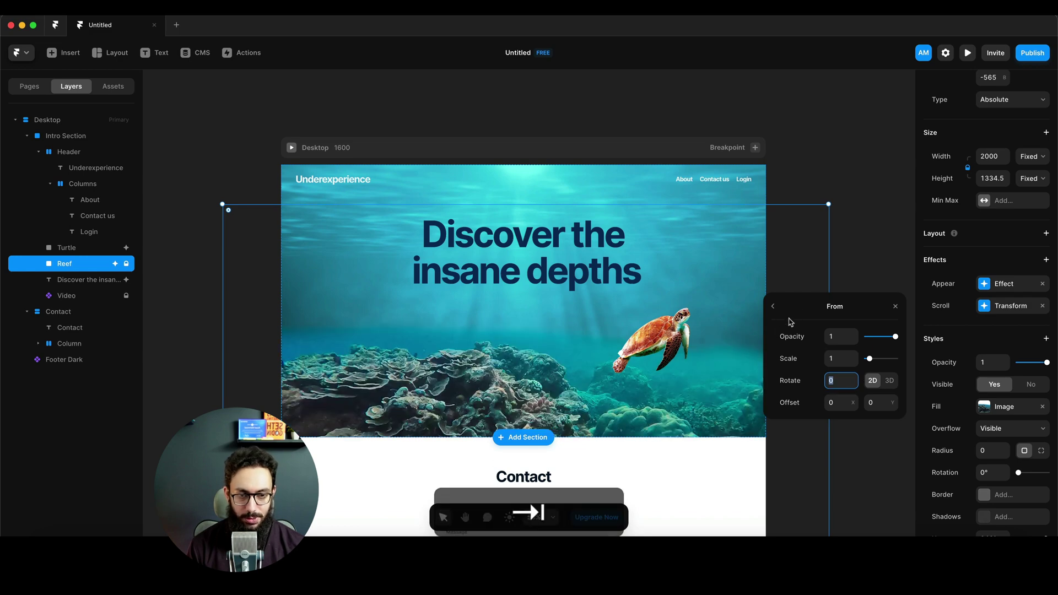
Step: Set the Y offset of the To state in the reef's Scroll Transform effect to -100, keeping its rotation in 2D
{"action": "left_click", "coordinate": [772, 306]}
{"action": "left_click", "coordinate": [852, 381]}
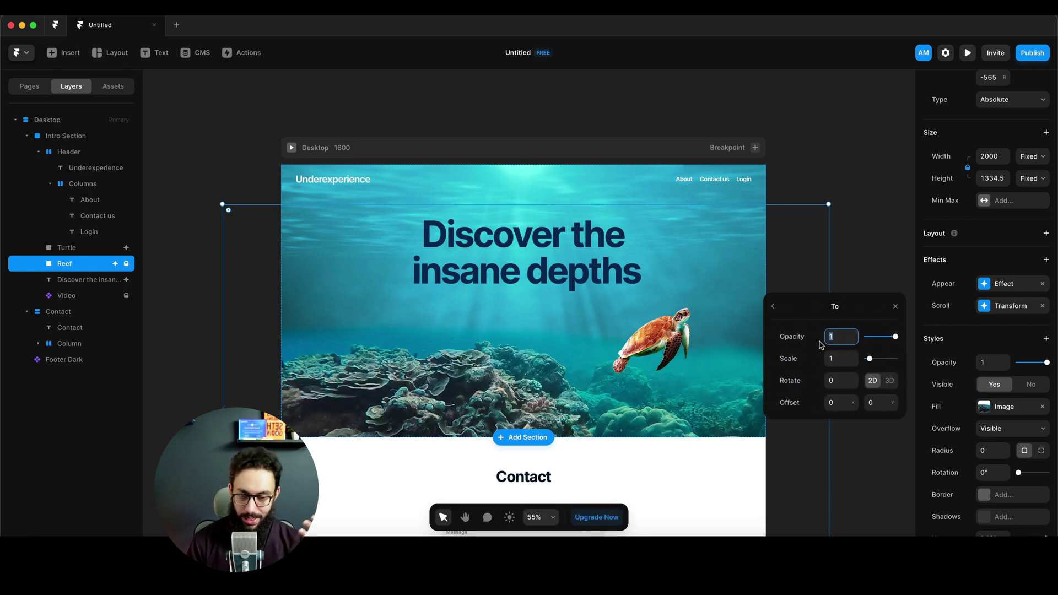
{"action": "left_click", "coordinate": [889, 380]}
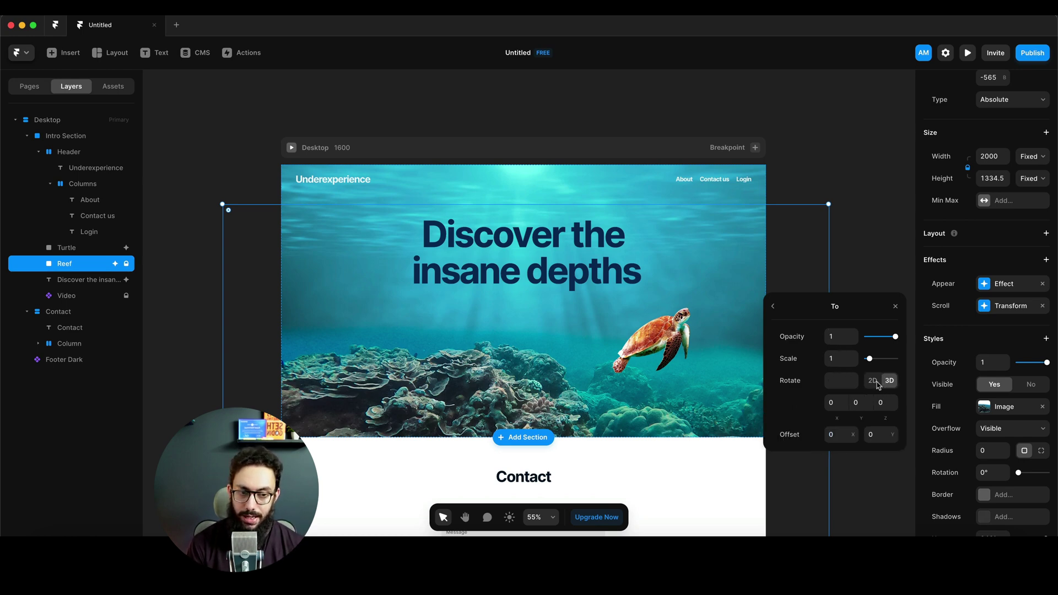
{"action": "left_click", "coordinate": [872, 381]}
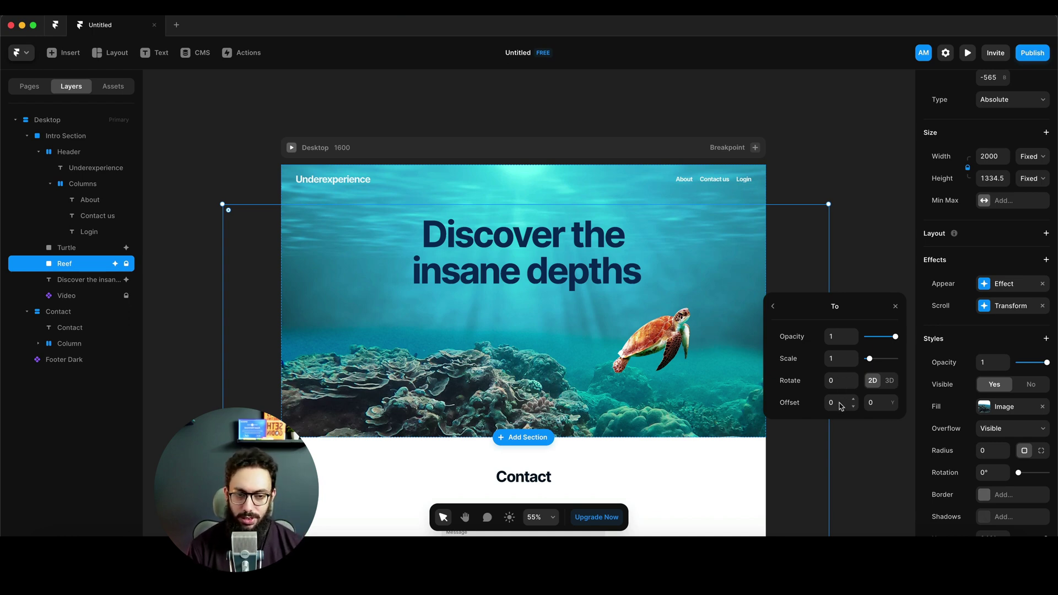
{"action": "type", "text": "50"}
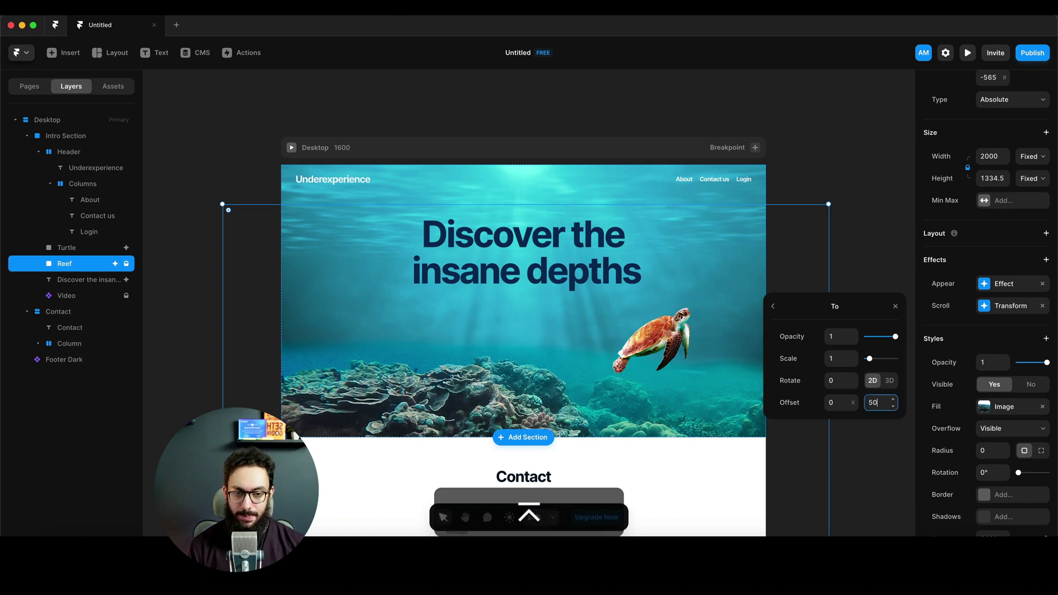
{"action": "key", "text": "super+BackSpace"}
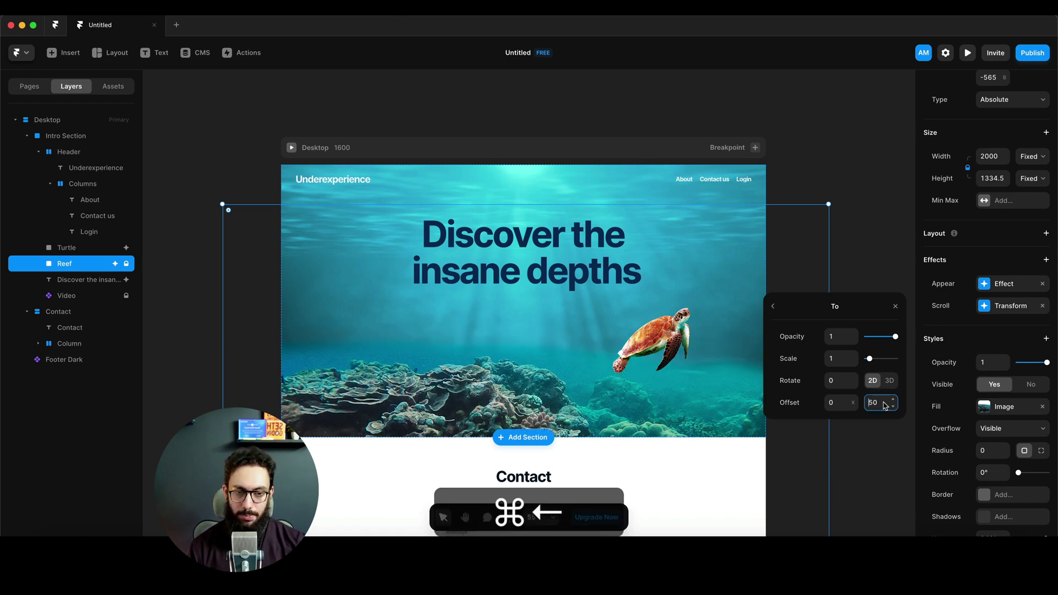
{"action": "type", "text": "-100"}
{"action": "key", "text": "Return"}
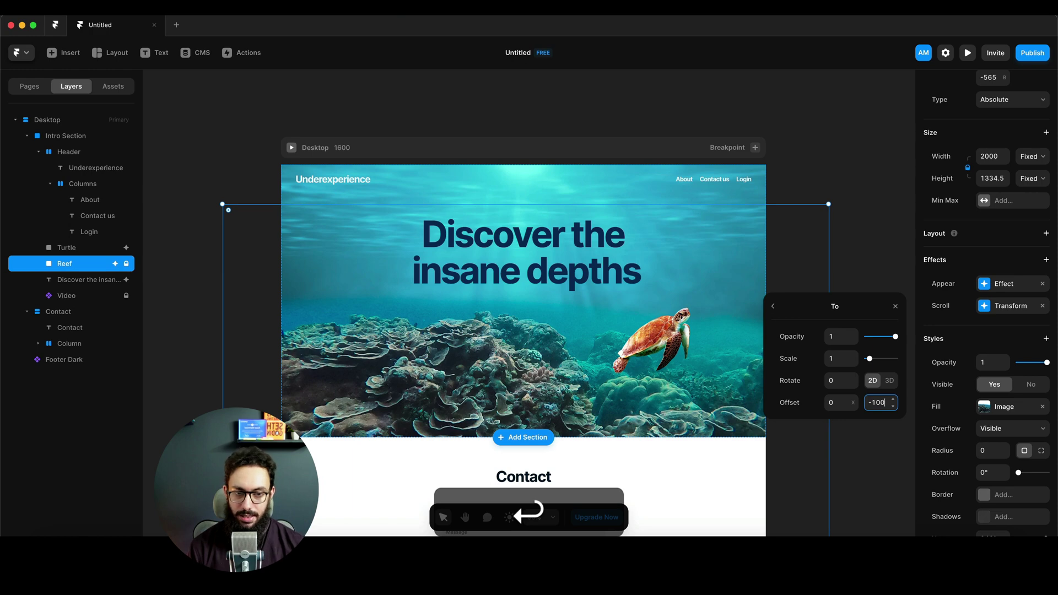
{"action": "key", "text": "Escape"}
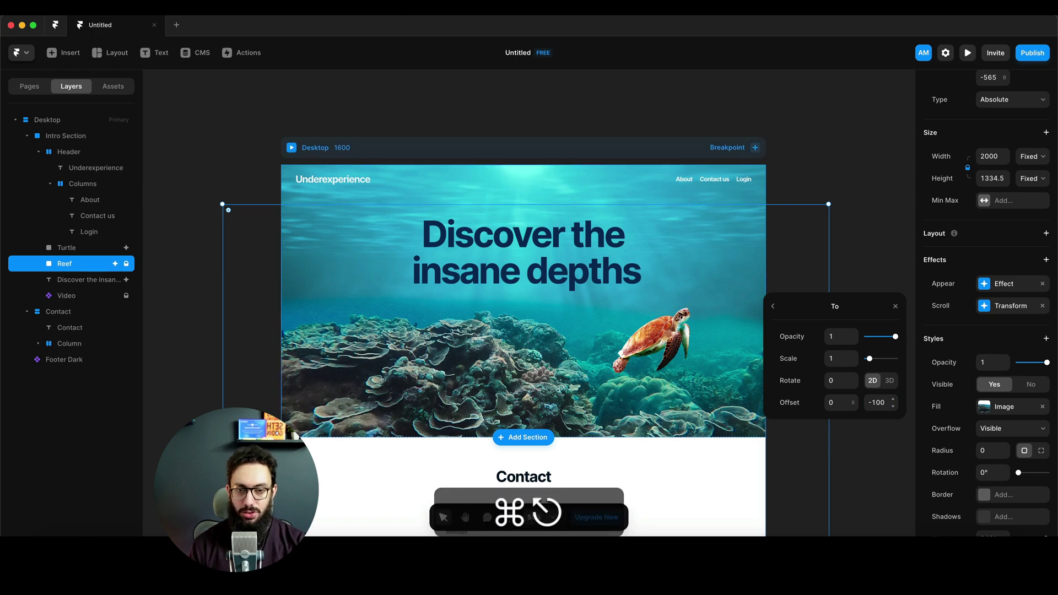
Step: Preview the page and scroll between the intro and contact sections to examine the reef's movement against the heading and turtle
{"action": "key", "text": "super+p"}
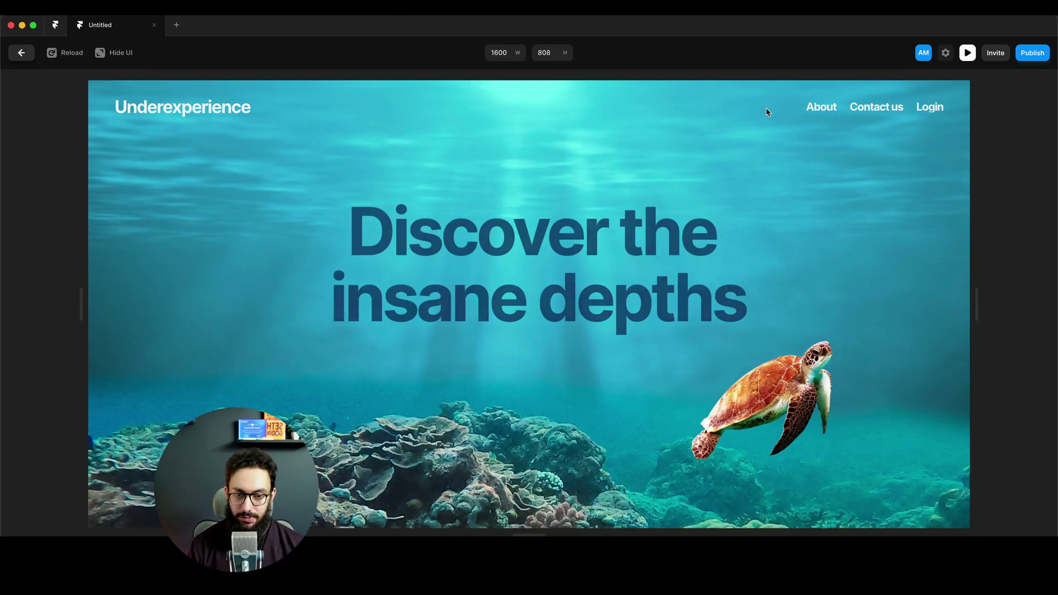
{"action": "scroll", "coordinate": [735, 115], "scroll_direction": "down", "scroll_amount": 2}
{"action": "scroll", "coordinate": [735, 115], "scroll_direction": "down", "scroll_amount": 3}
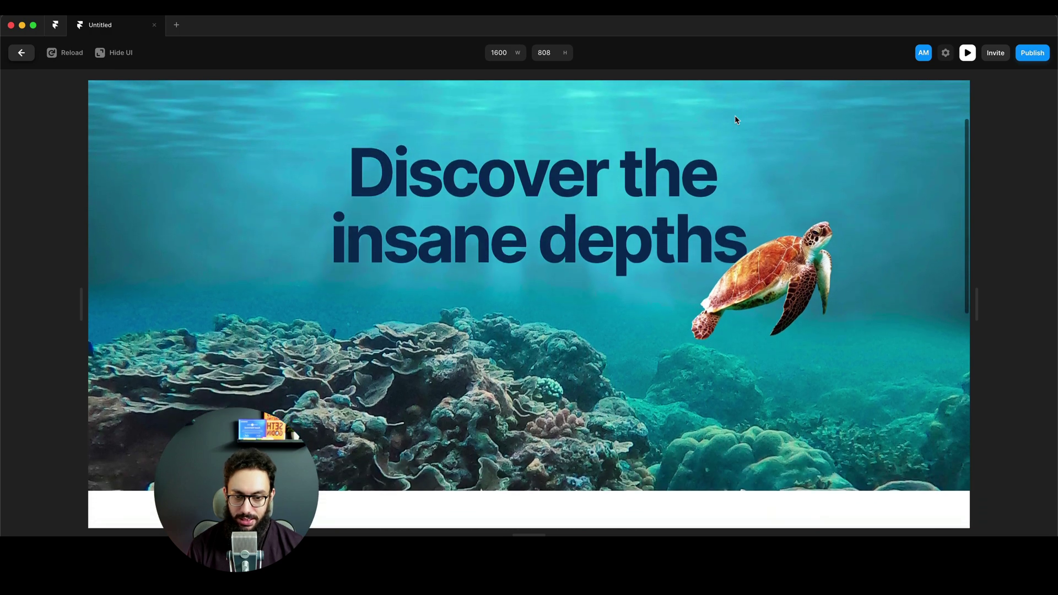
{"action": "scroll", "coordinate": [735, 116], "scroll_direction": "down", "scroll_amount": 3}
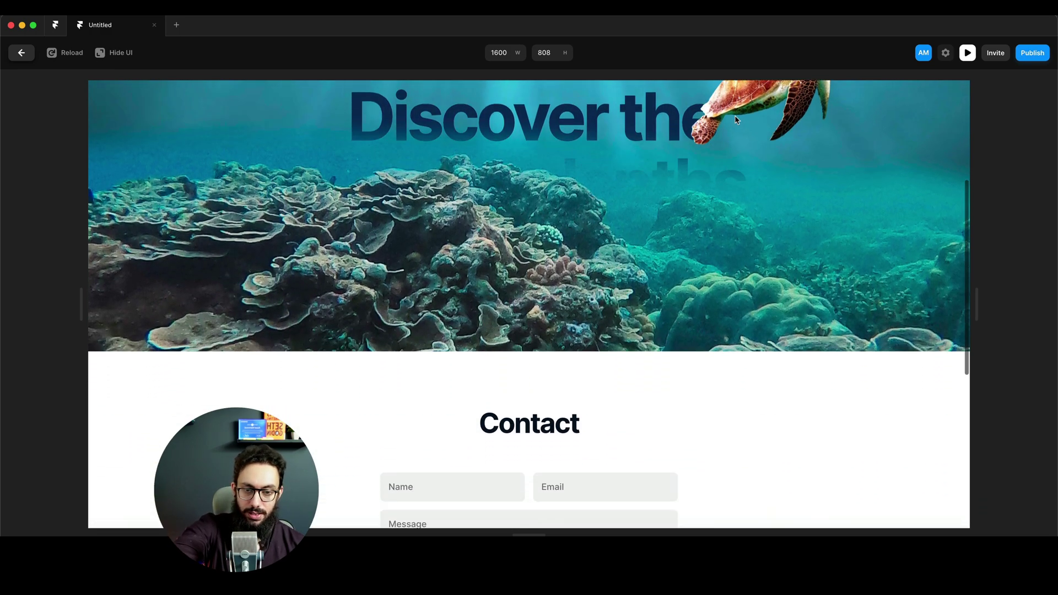
{"action": "scroll", "coordinate": [734, 119], "scroll_direction": "up", "scroll_amount": 6}
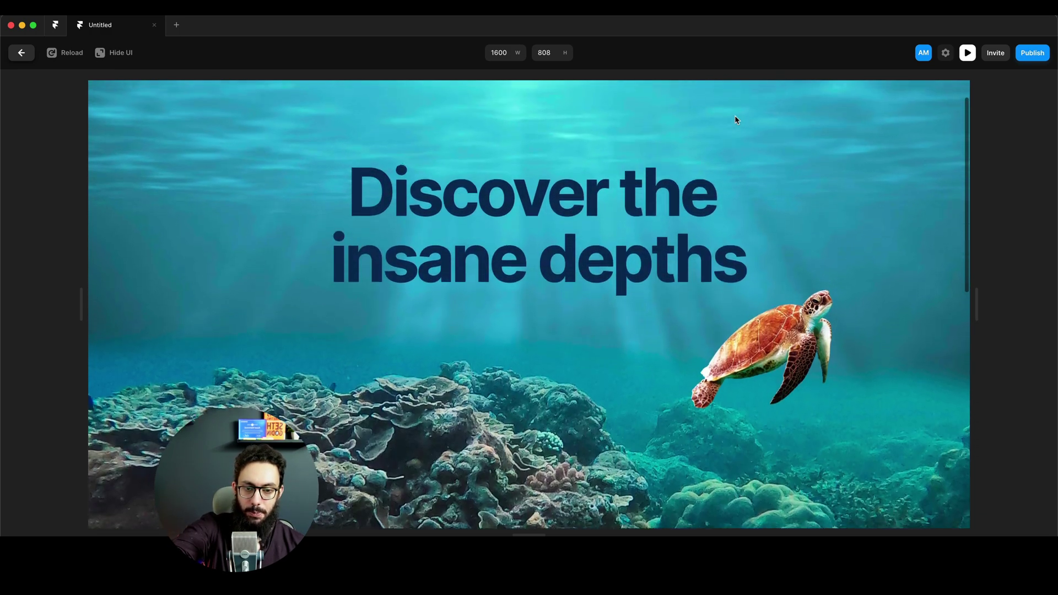
{"action": "scroll", "coordinate": [734, 118], "scroll_direction": "down", "scroll_amount": 5}
{"action": "scroll", "coordinate": [736, 119], "scroll_direction": "up", "scroll_amount": 5}
{"action": "scroll", "coordinate": [735, 120], "scroll_direction": "down", "scroll_amount": 7}
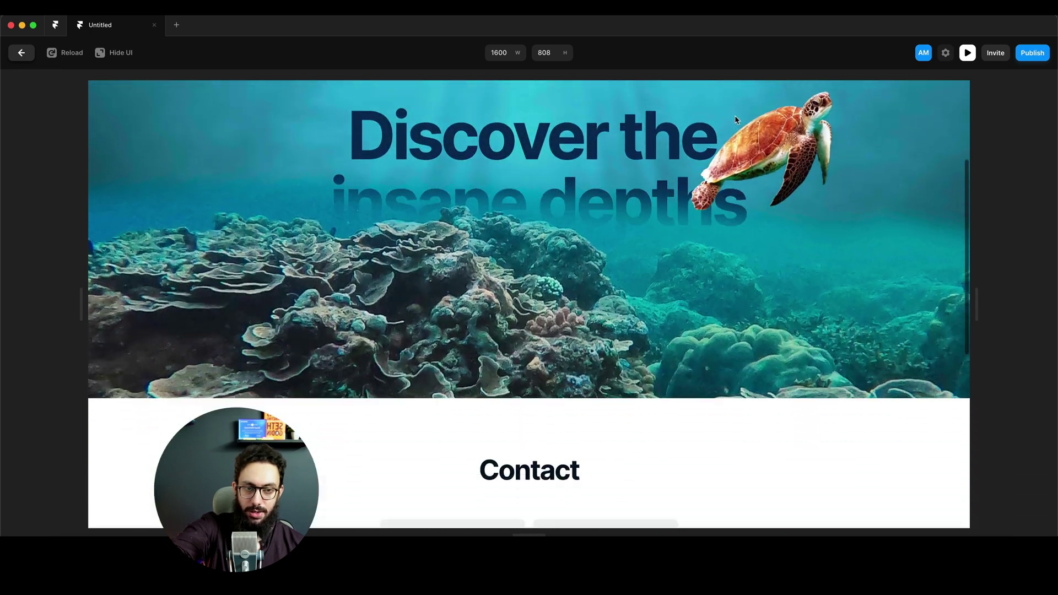
{"action": "scroll", "coordinate": [735, 119], "scroll_direction": "up", "scroll_amount": 7}
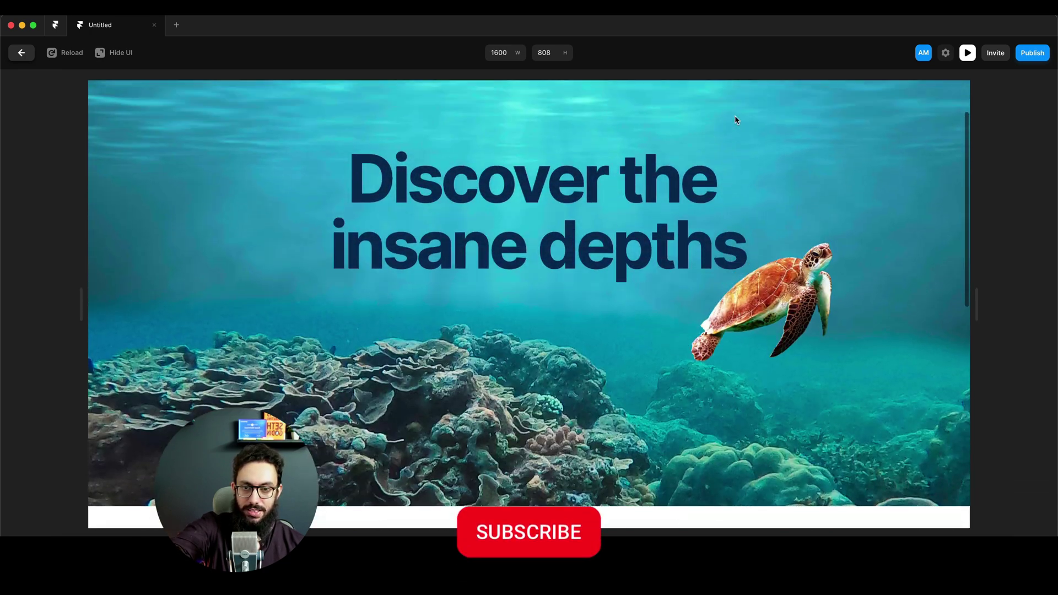
{"action": "scroll", "coordinate": [734, 119], "scroll_direction": "down", "scroll_amount": 7}
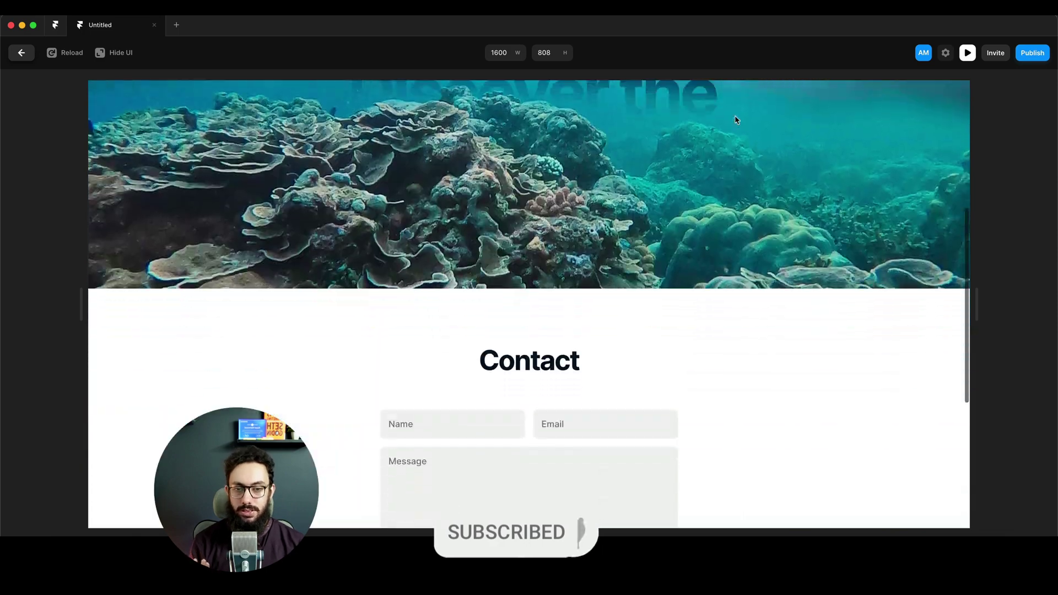
{"action": "scroll", "coordinate": [735, 119], "scroll_direction": "up", "scroll_amount": 7}
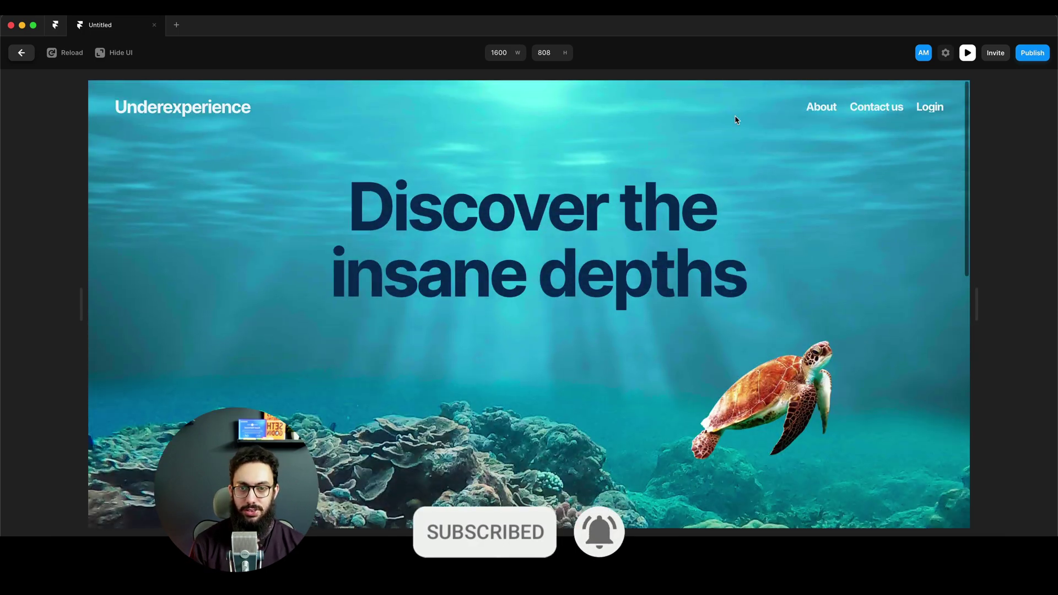